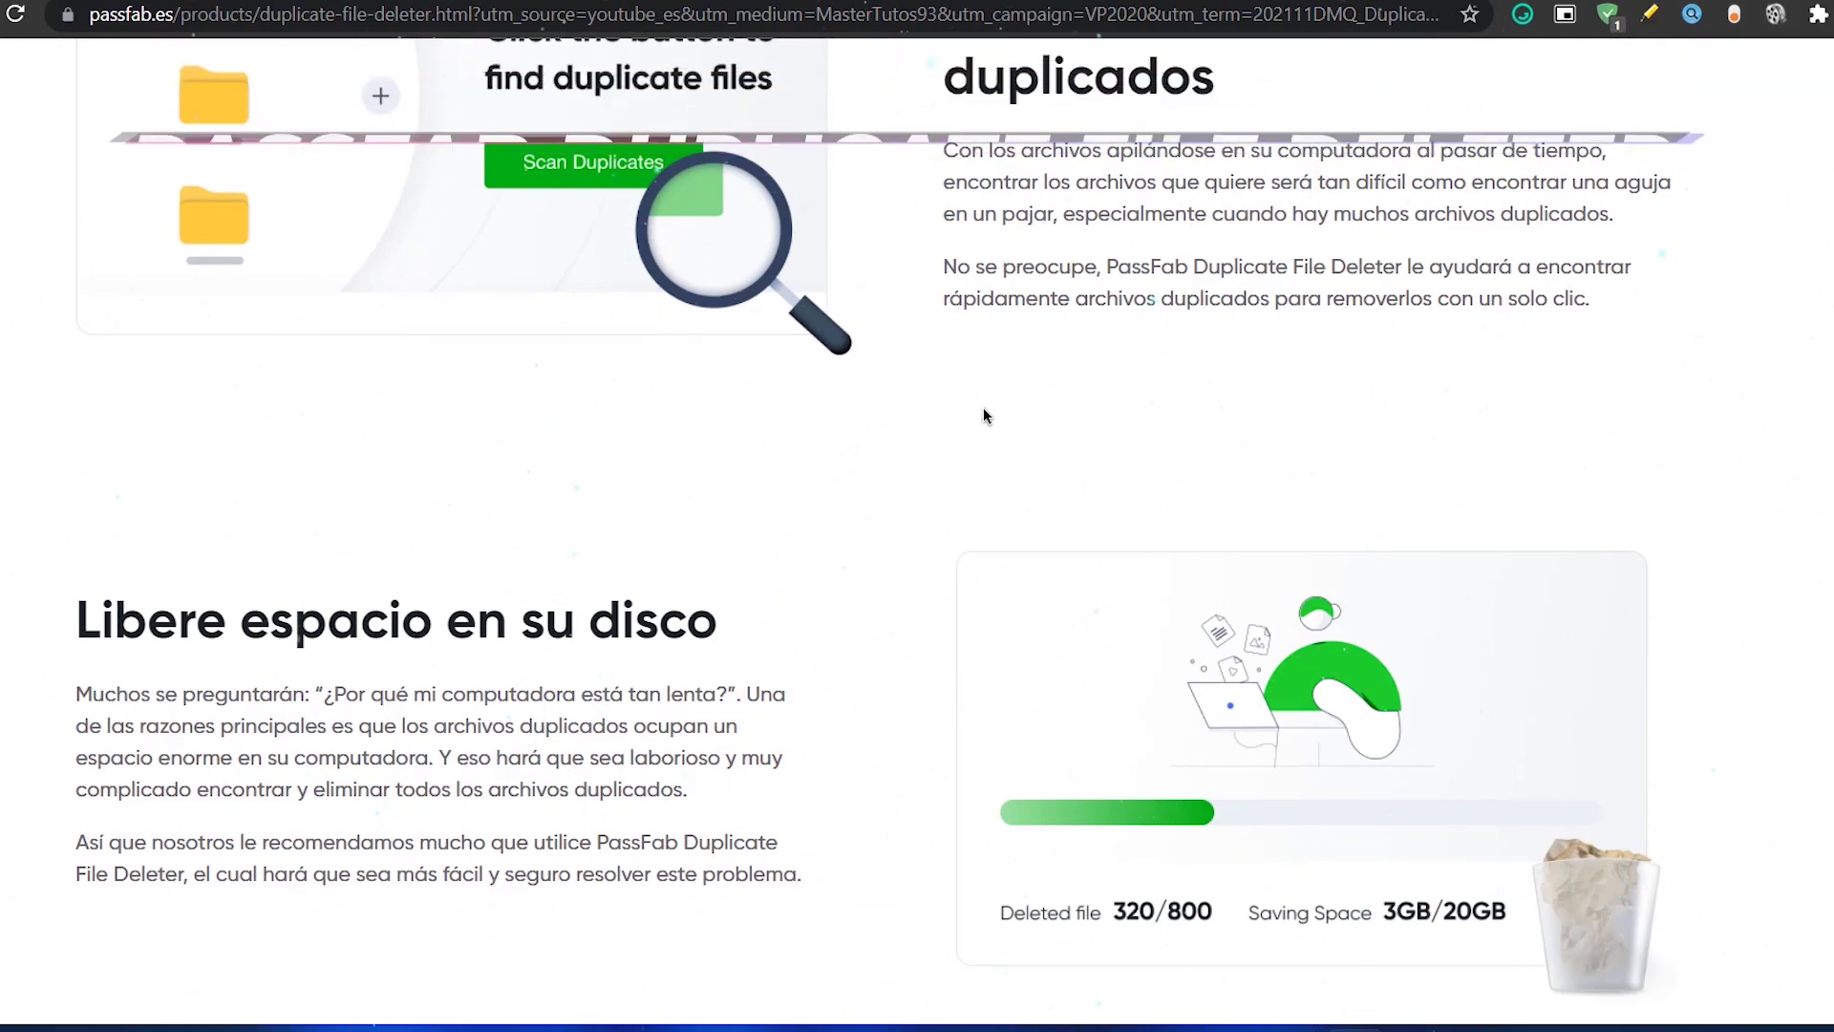
Read the PassFab Duplicate File Deleter page's main features, compatible file types, technical specification and three usage steps
scroll(1008, 428, "up", 1)
scroll(1103, 425, "down", 8)
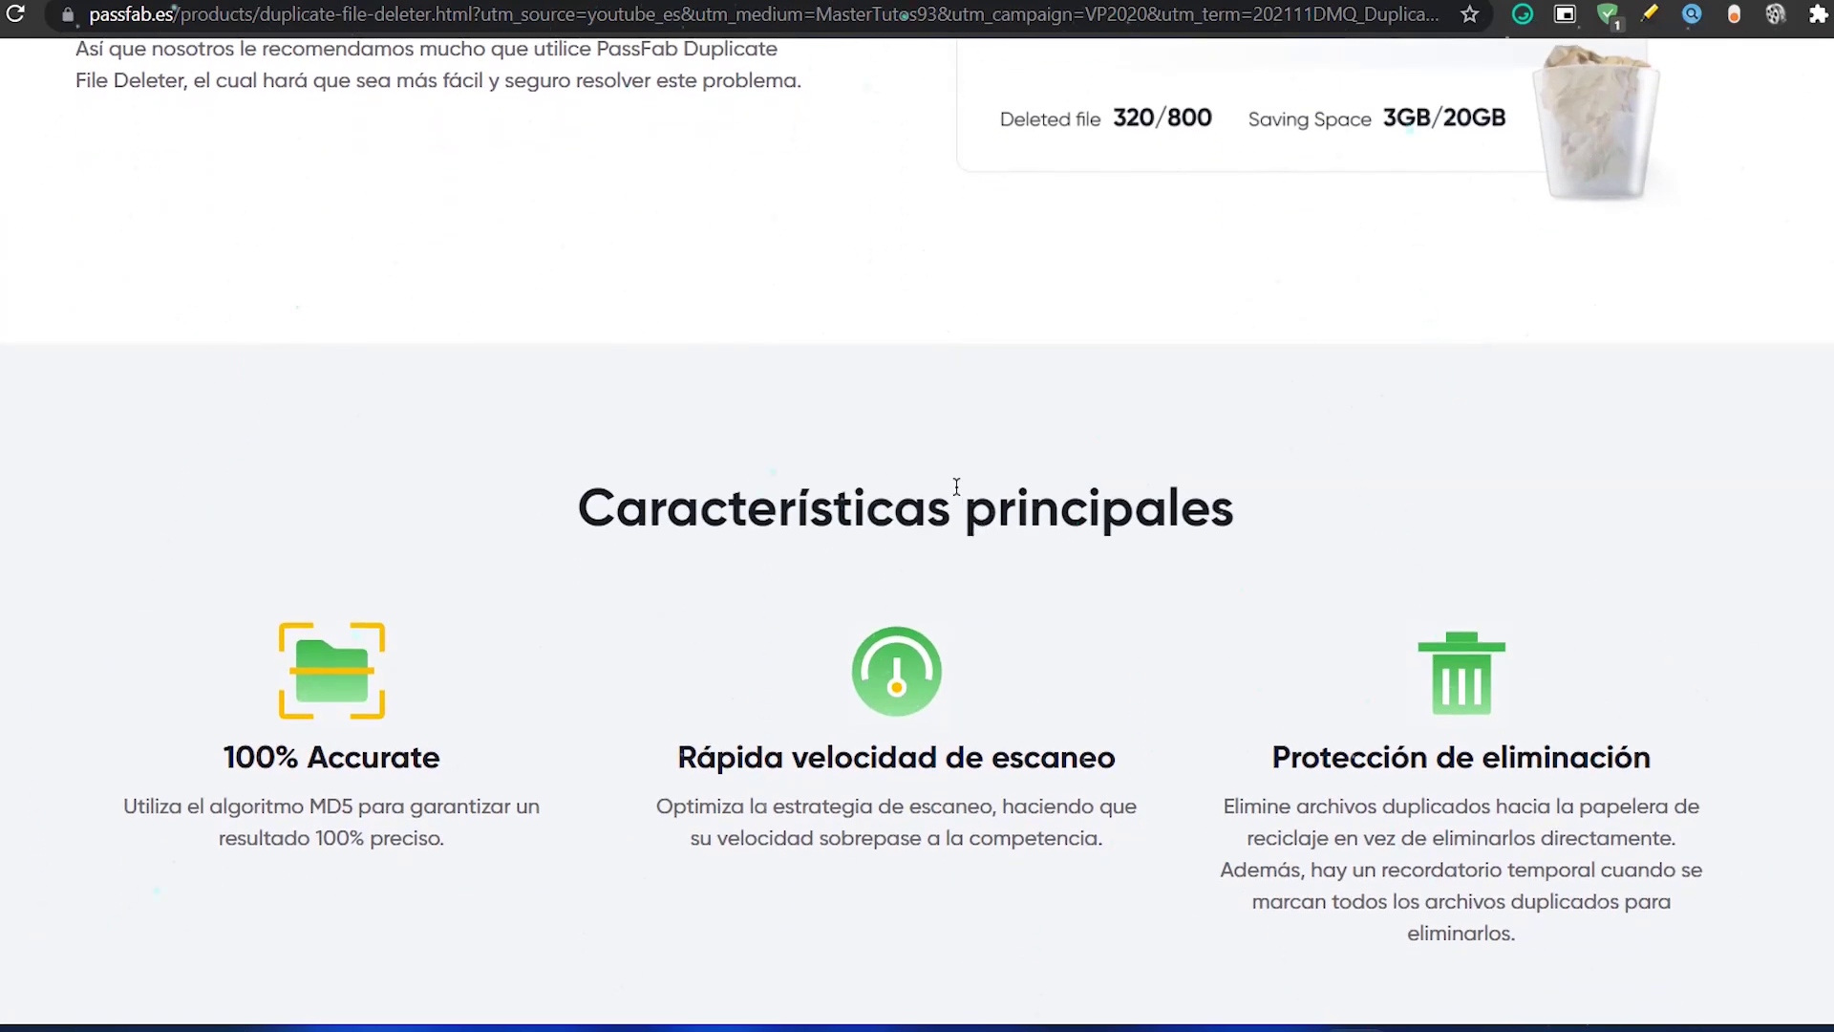
scroll(957, 506, "down", 2)
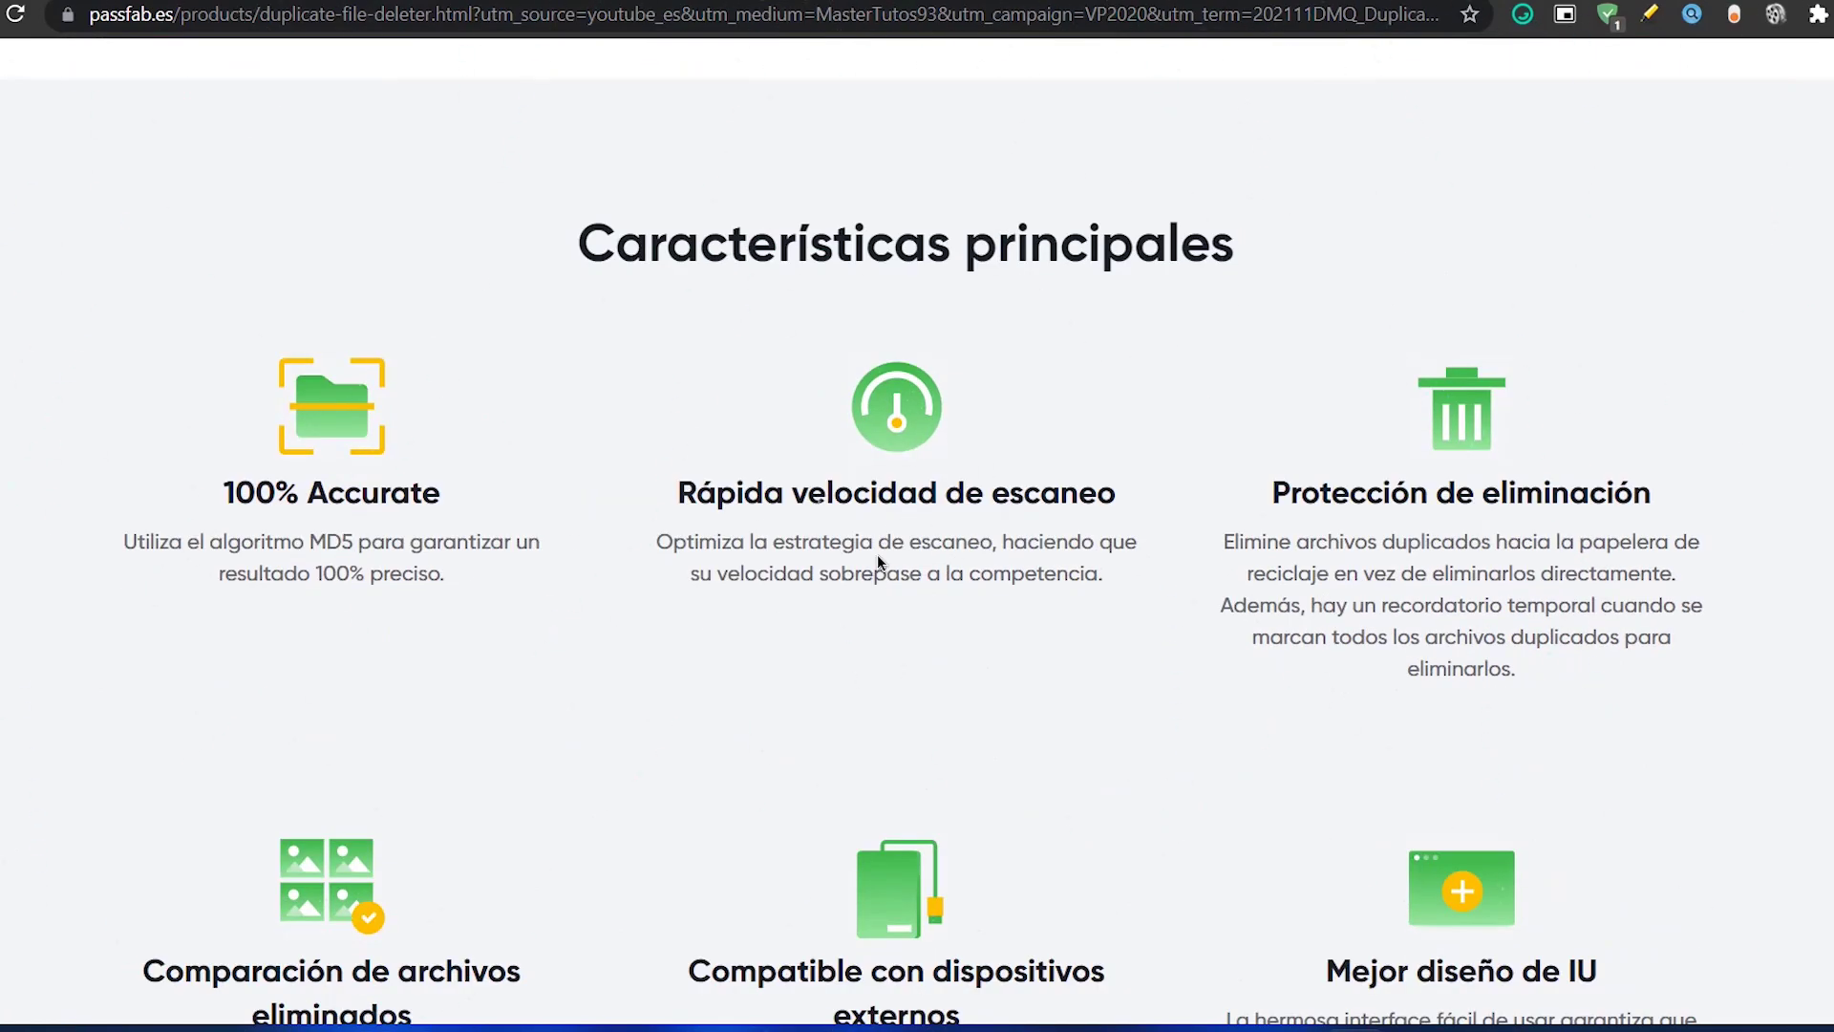
scroll(937, 464, "down", 2)
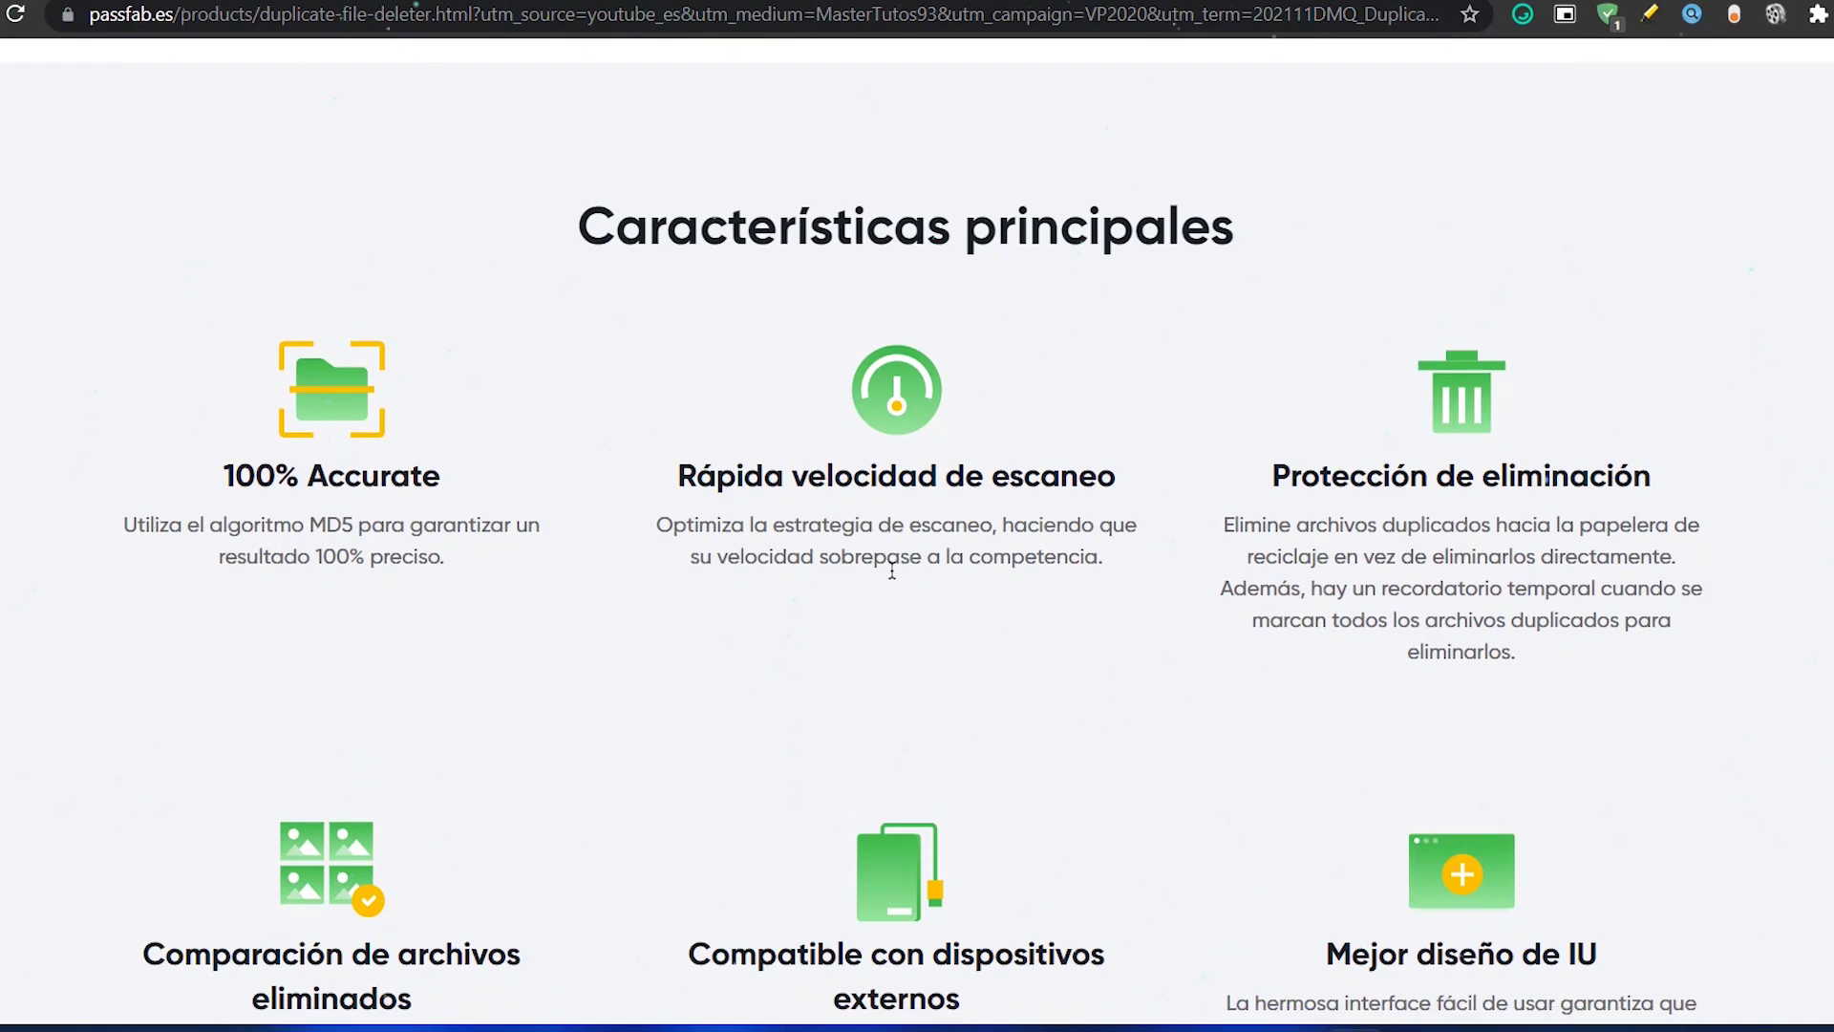
scroll(1123, 457, "down", 2)
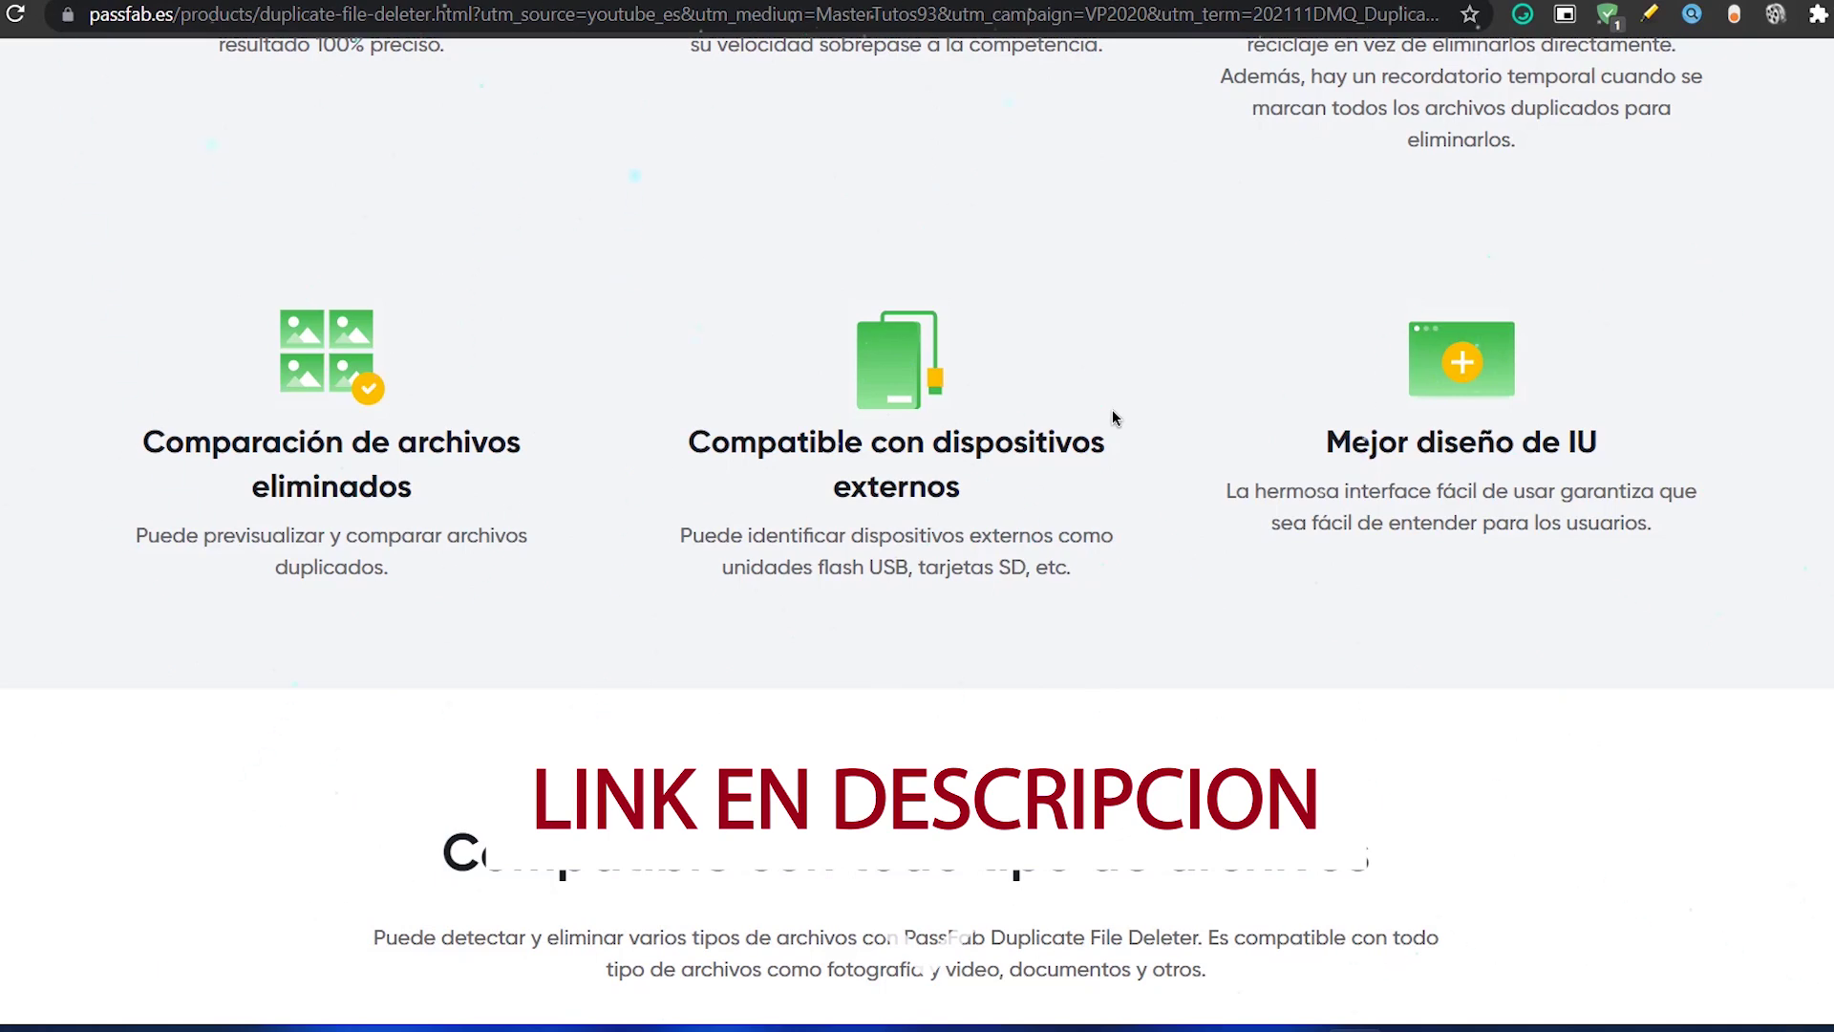
scroll(1112, 409, "down", 6)
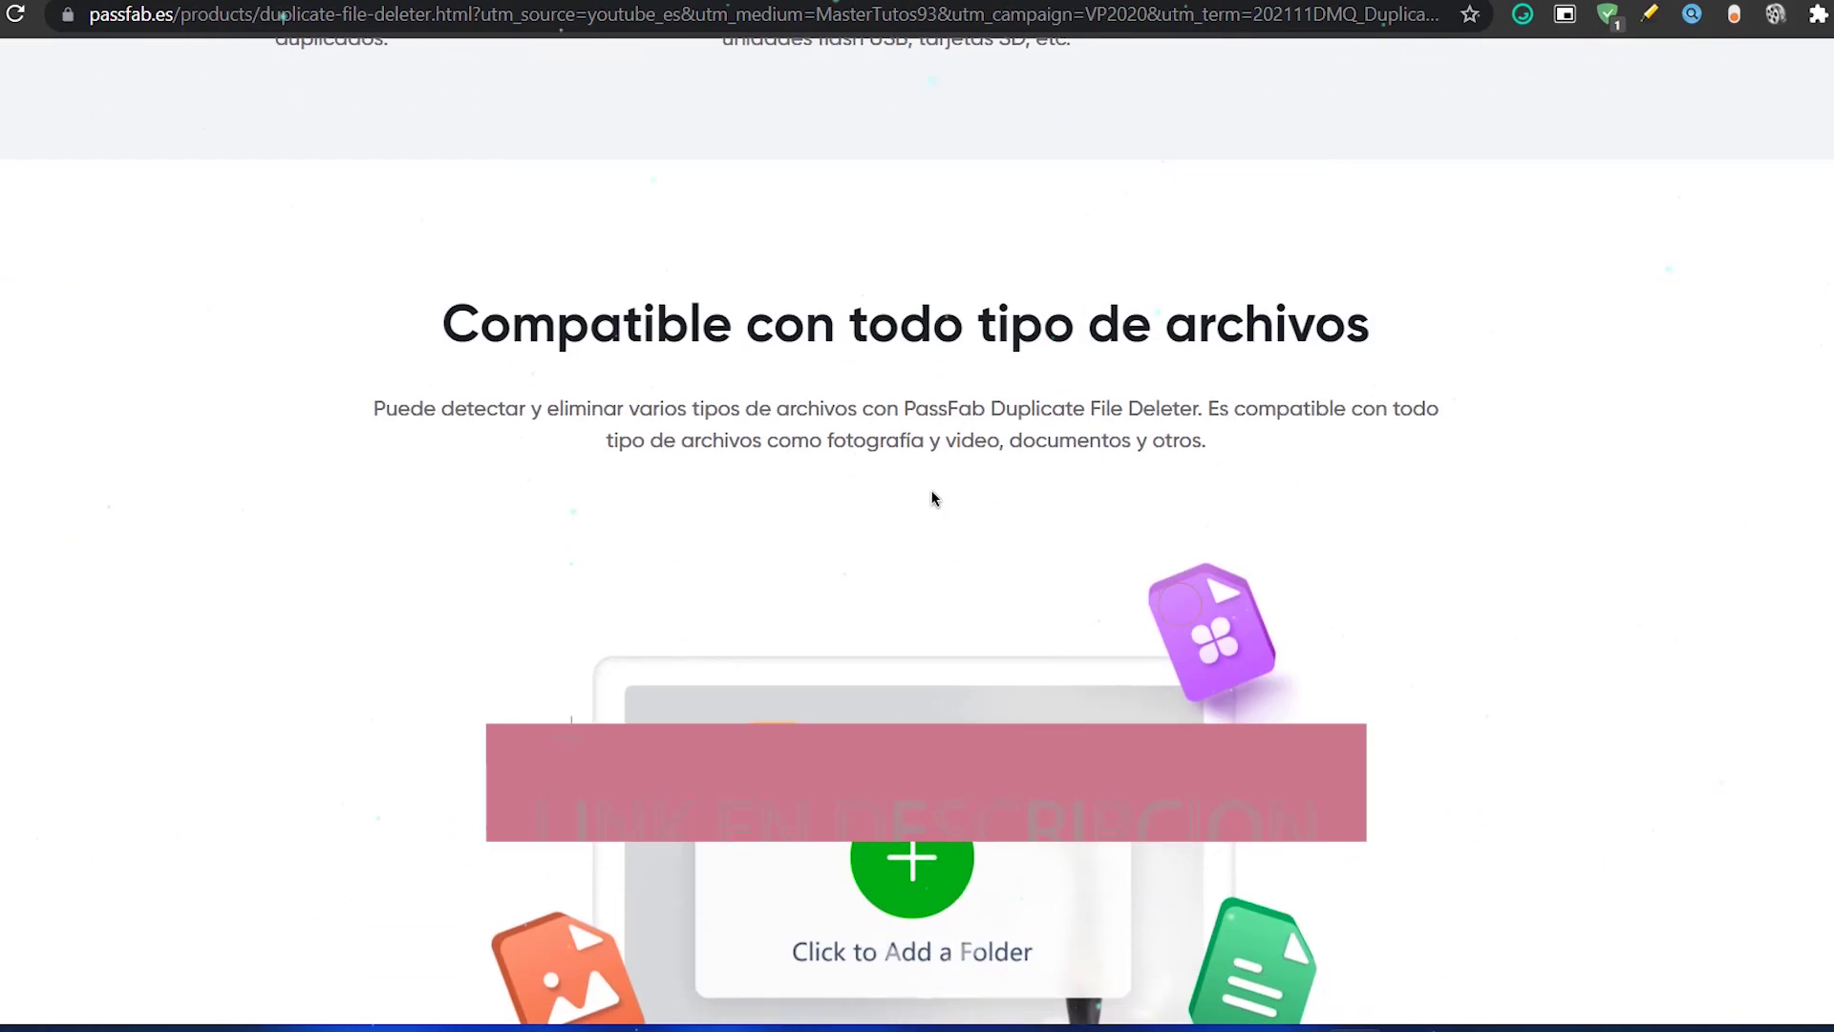
scroll(1129, 507, "down", 10)
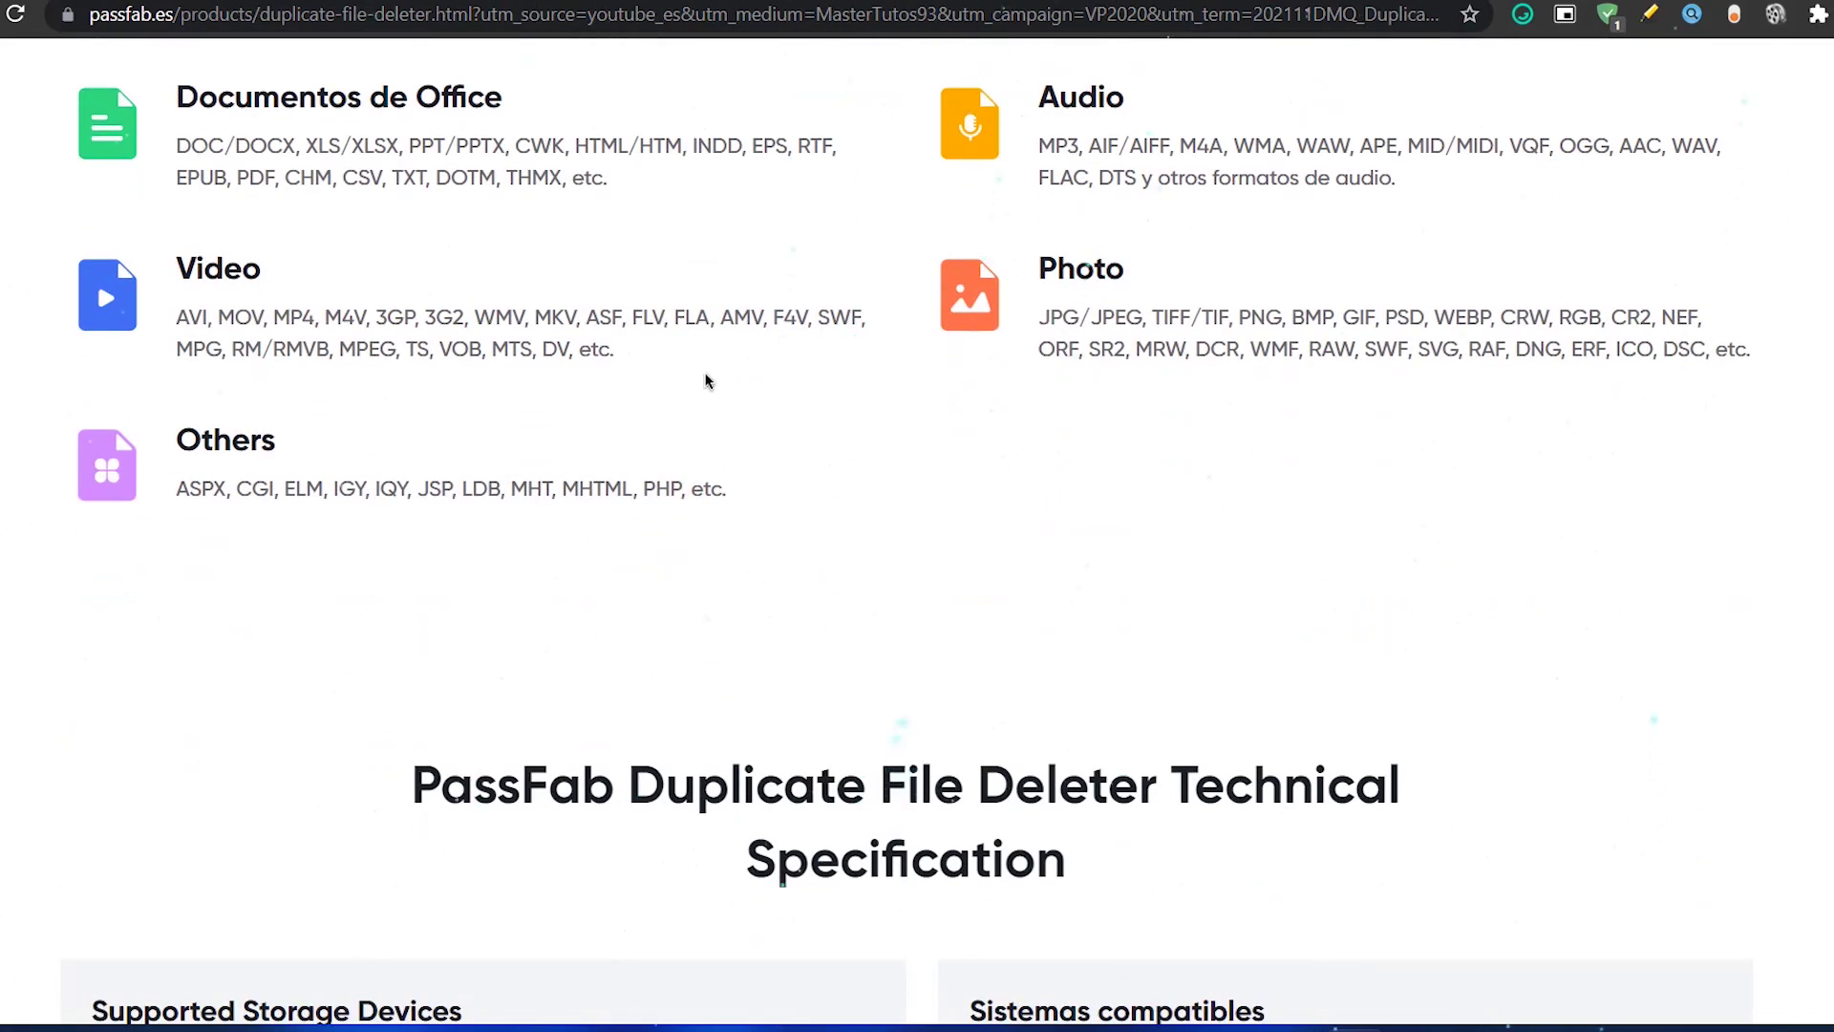
scroll(1180, 517, "down", 10)
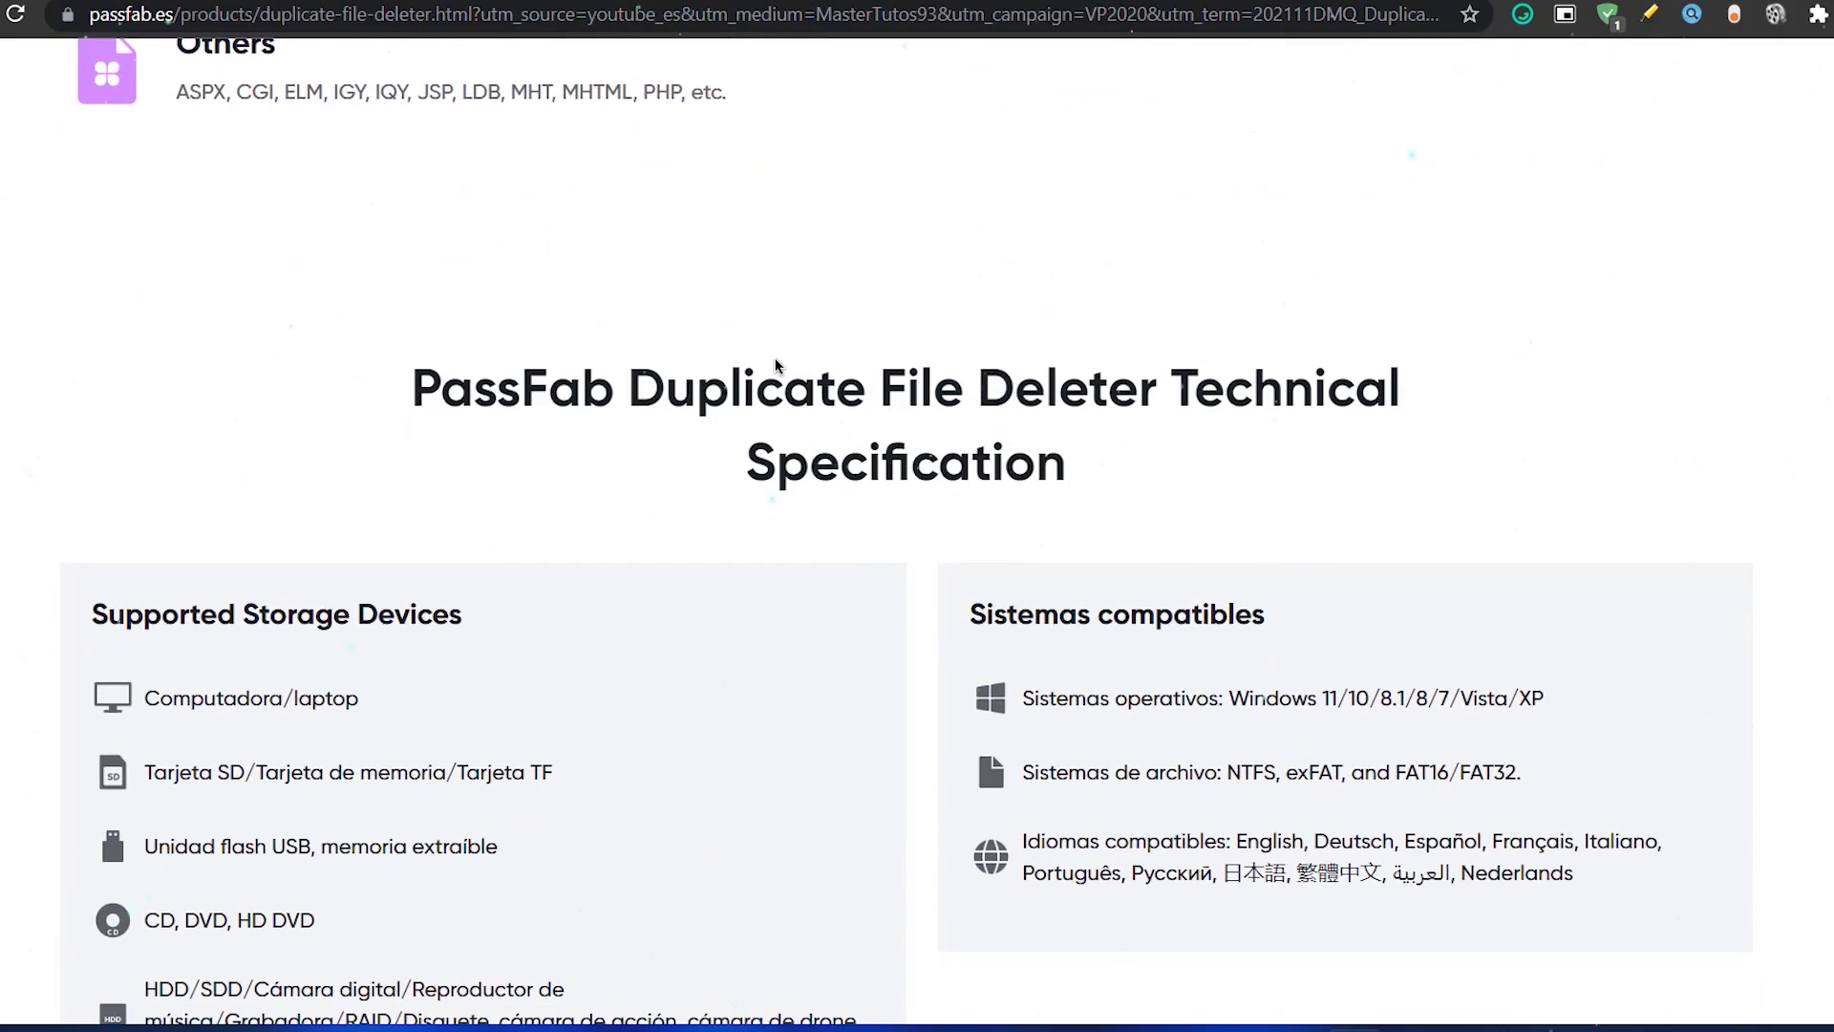
scroll(1035, 331, "down", 17)
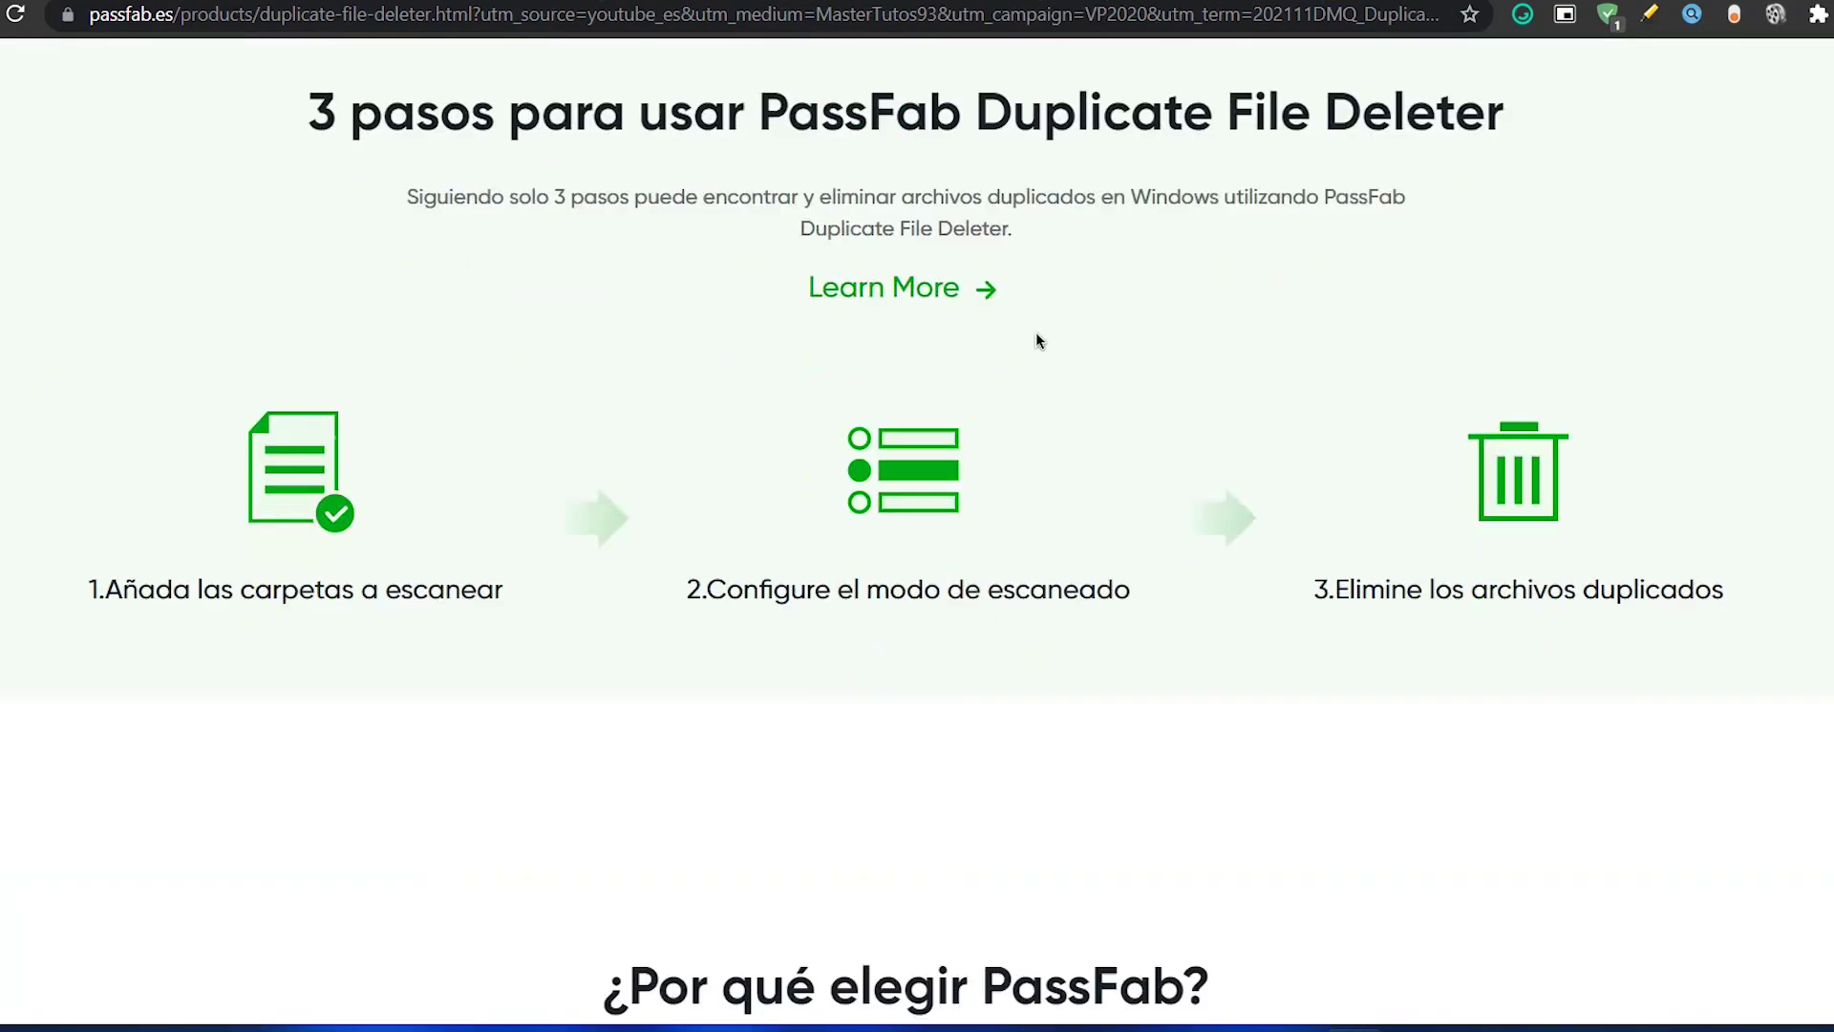
scroll(1037, 320, "down", 5)
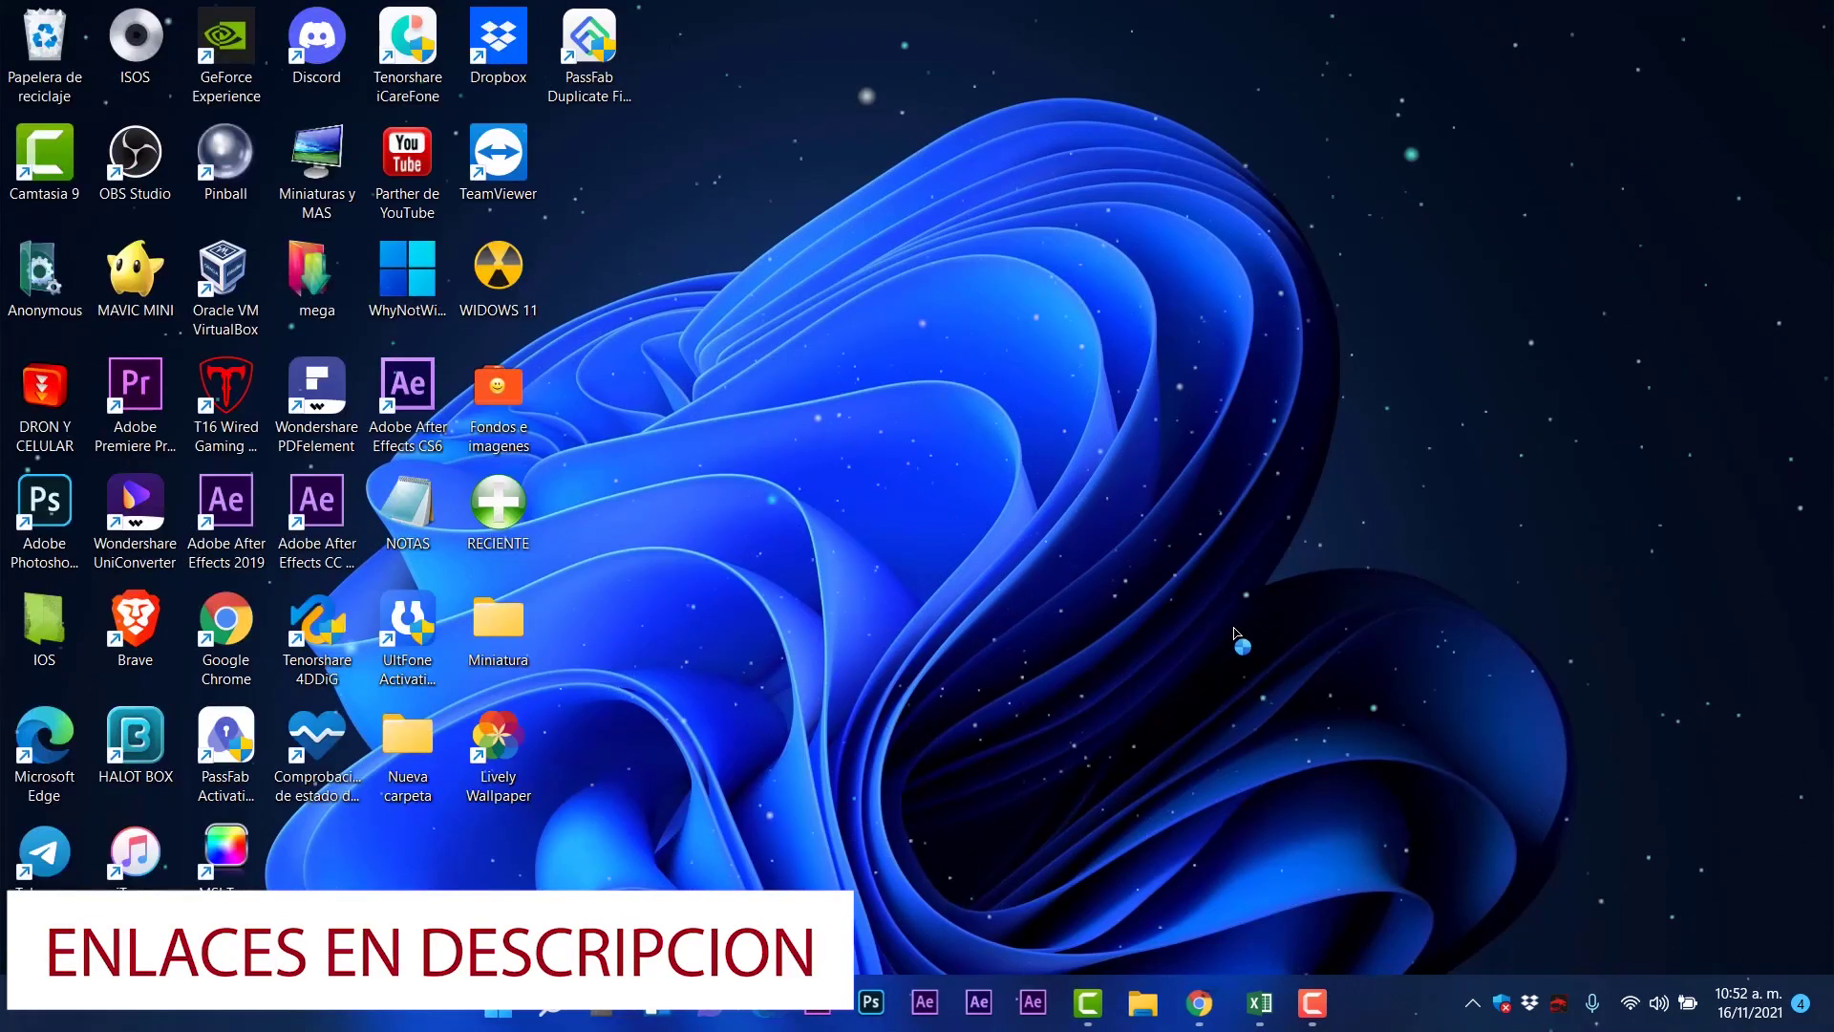
Switch to File Explorer, open the Descargas folder in a maximized window and look through its files
left_click_drag(862, 273, 1074, 176)
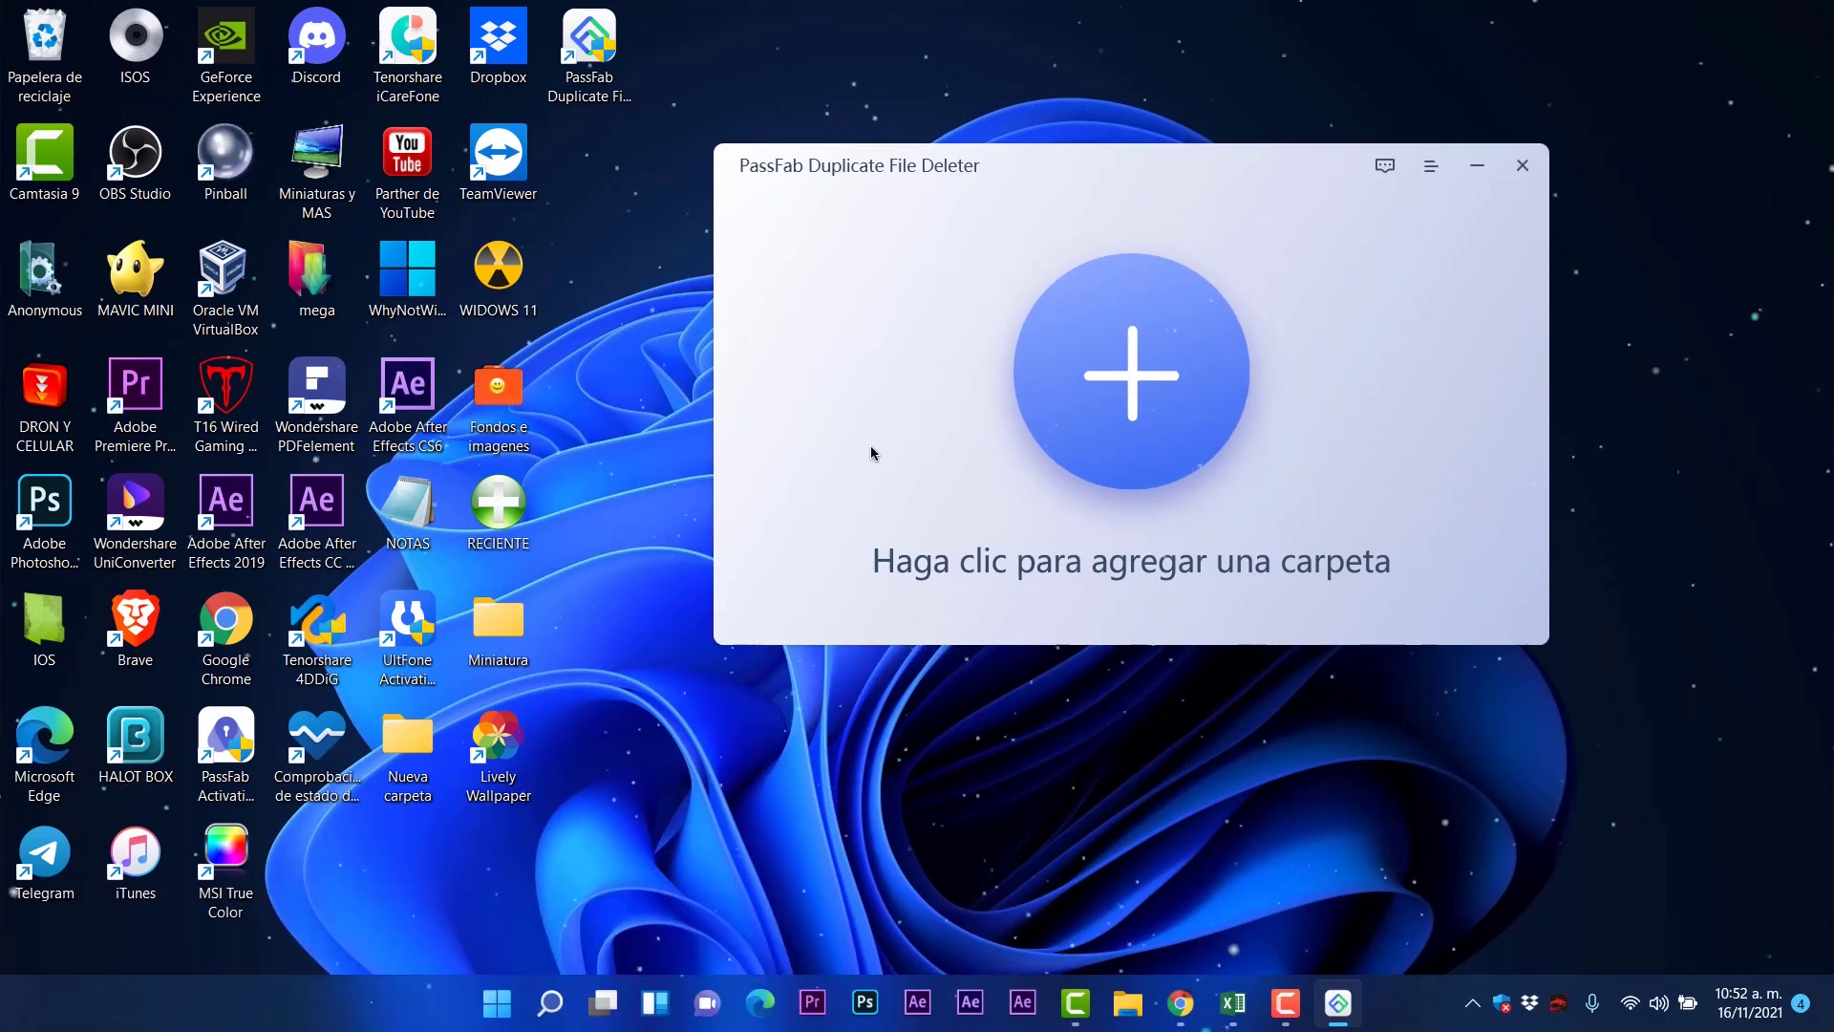
key("super+e")
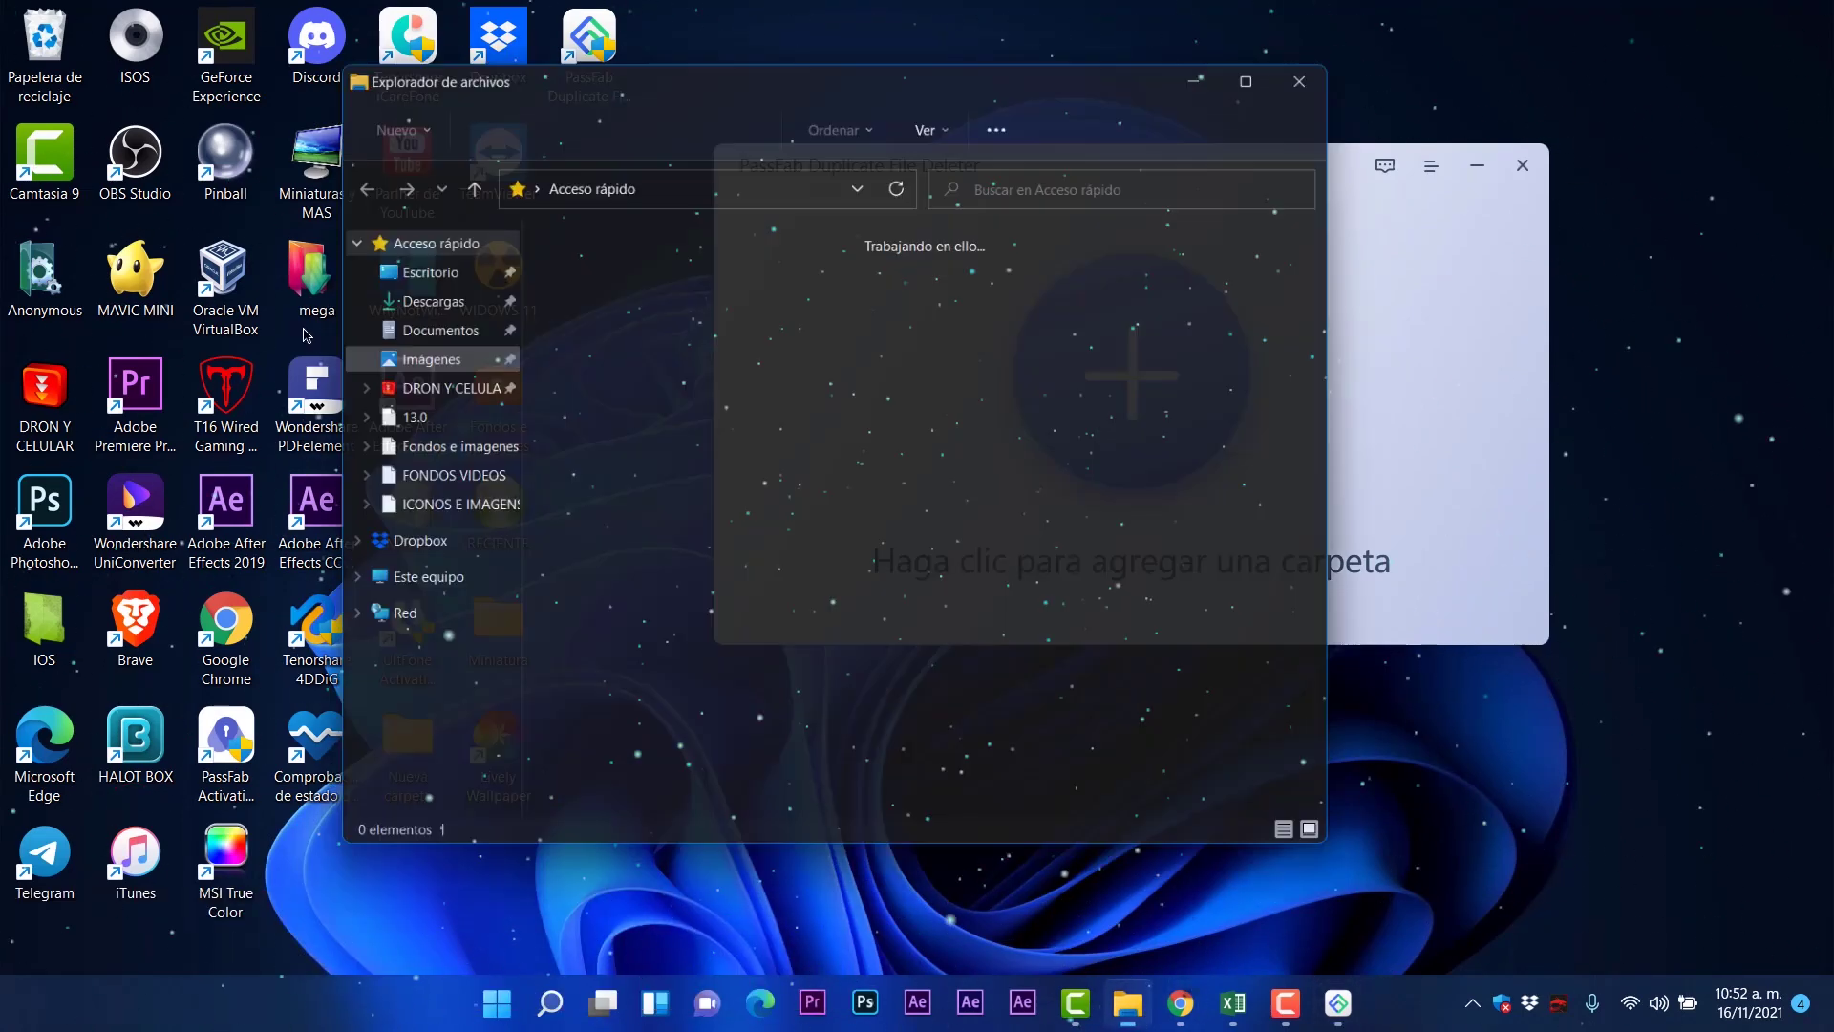
left_click(416, 293)
double_click(1271, 63)
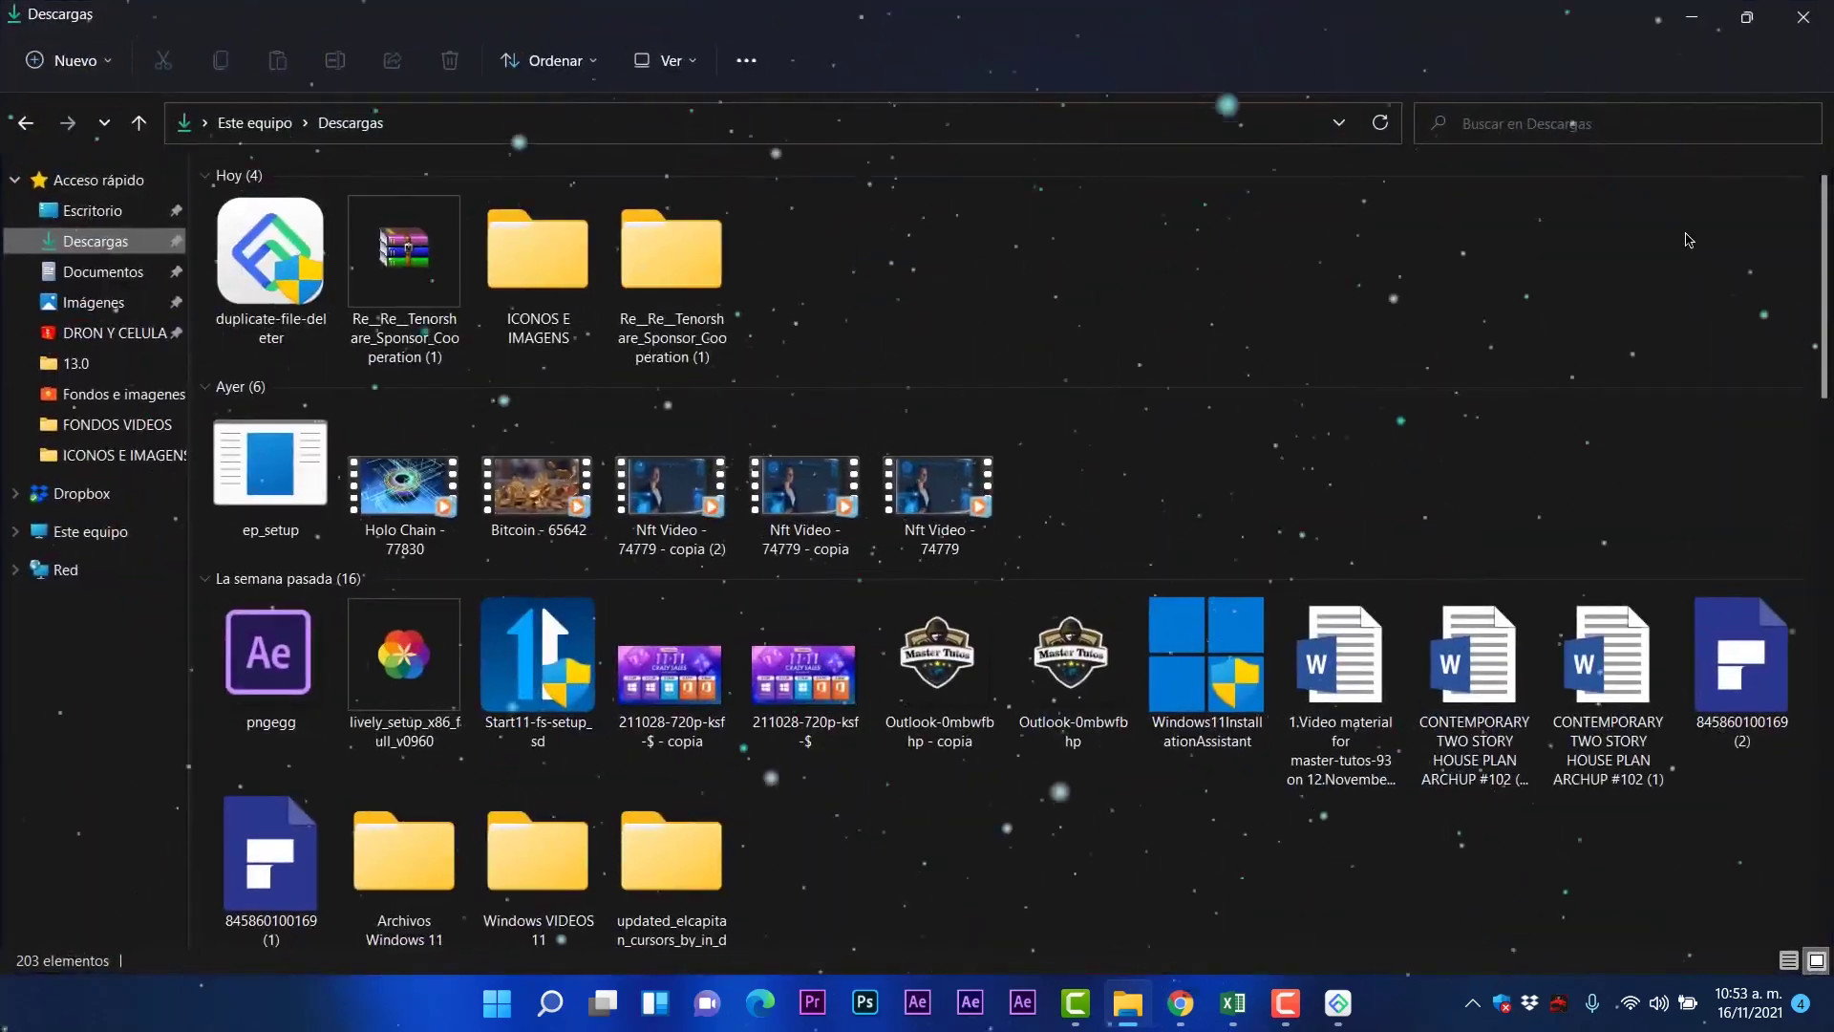
left_click_drag(1825, 287, 1825, 791)
scroll(1825, 791, "up", 15)
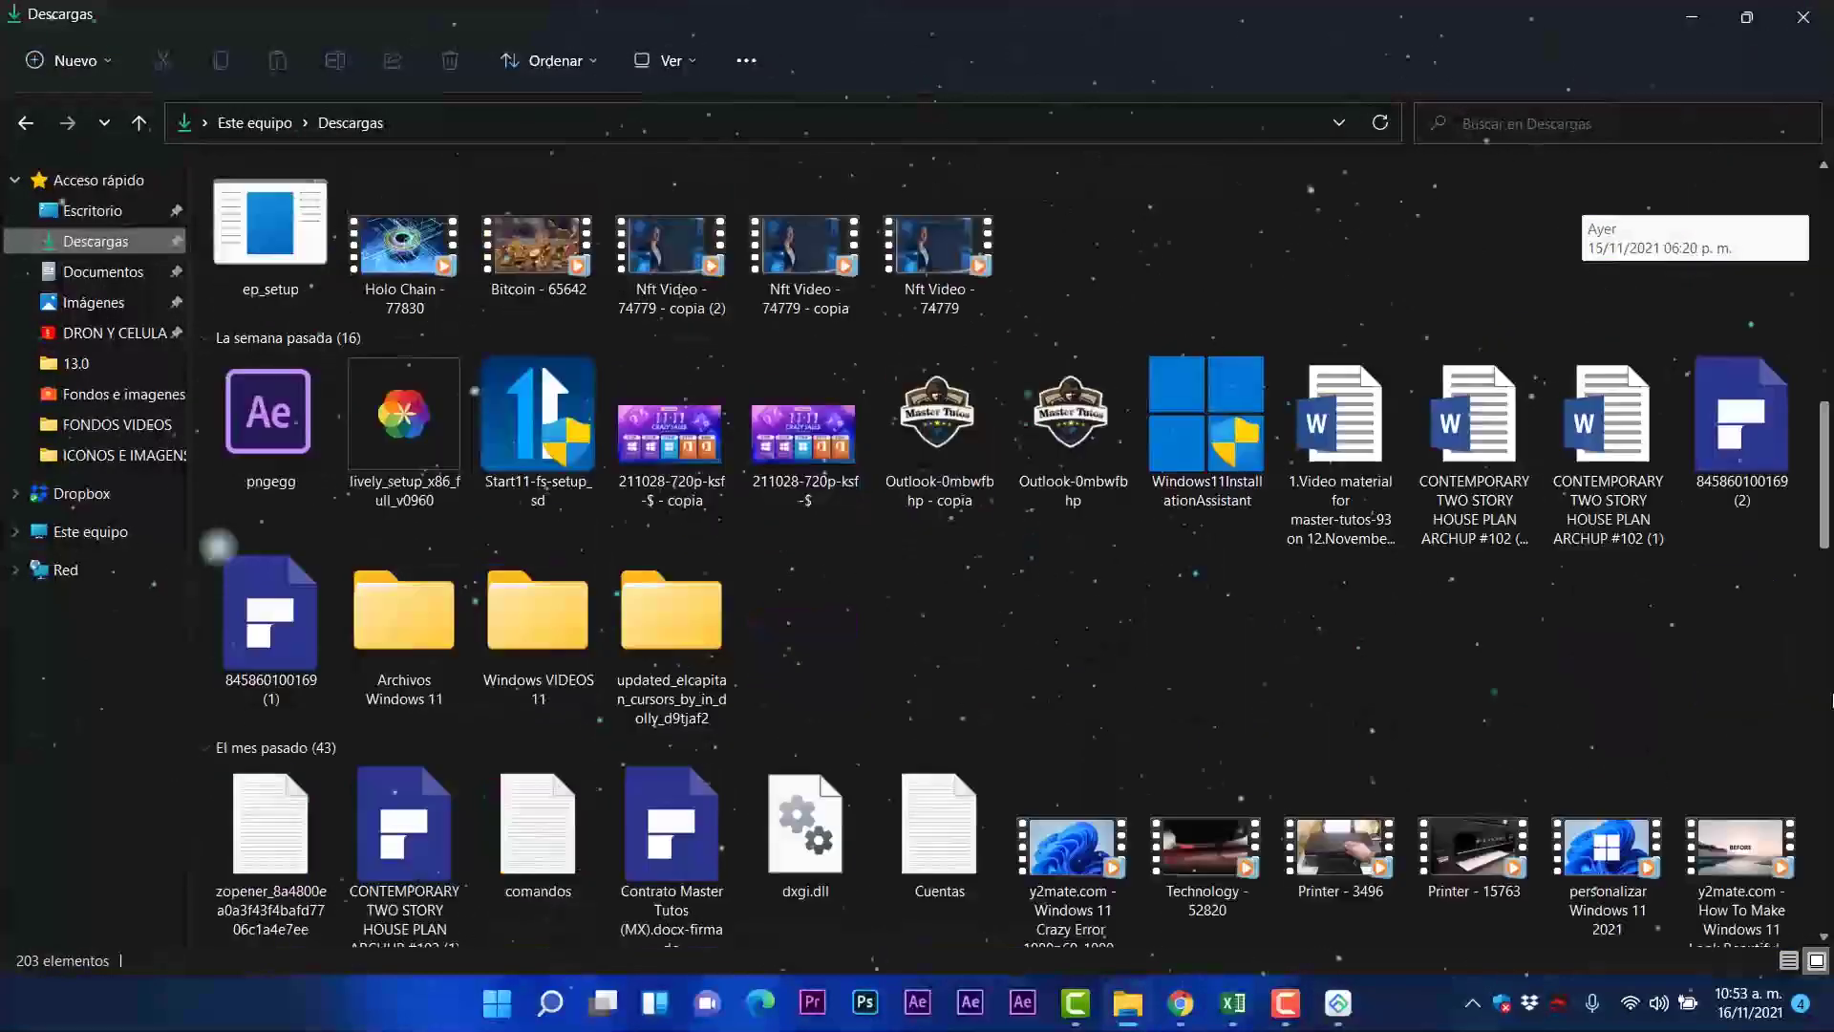
left_click_drag(1825, 442, 1373, 215)
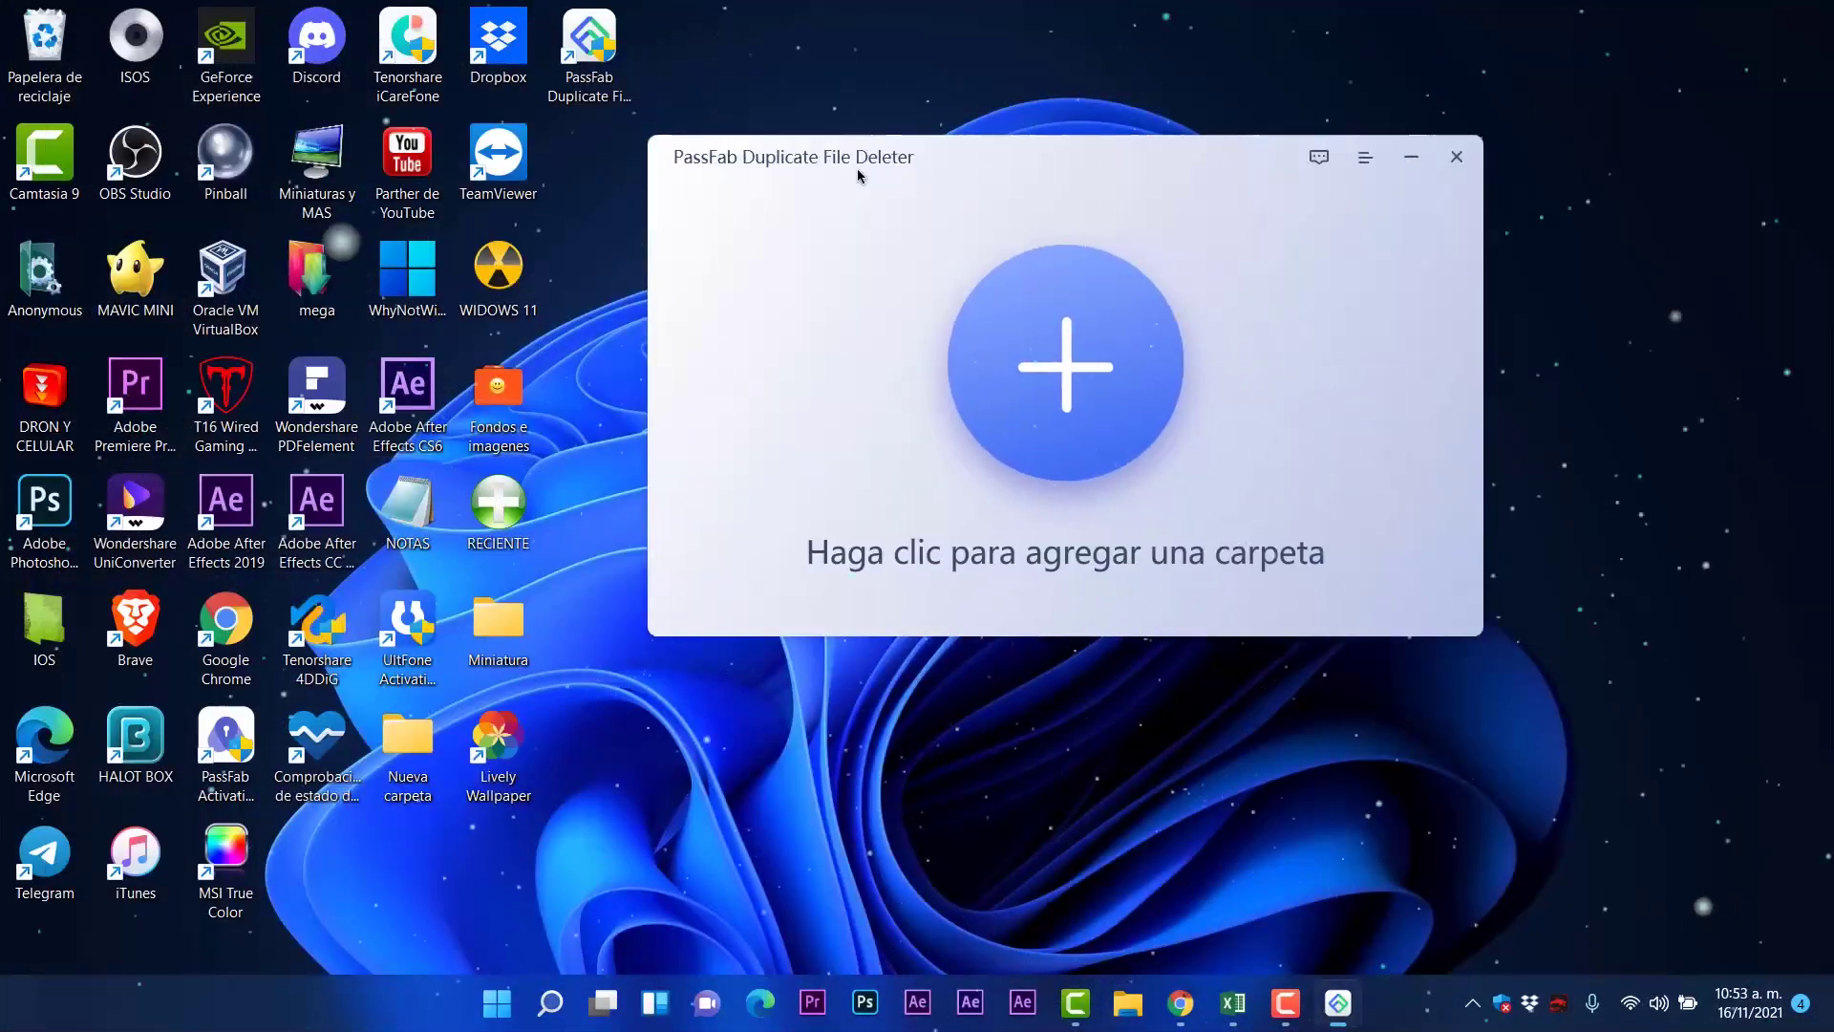
left_click_drag(857, 168, 789, 184)
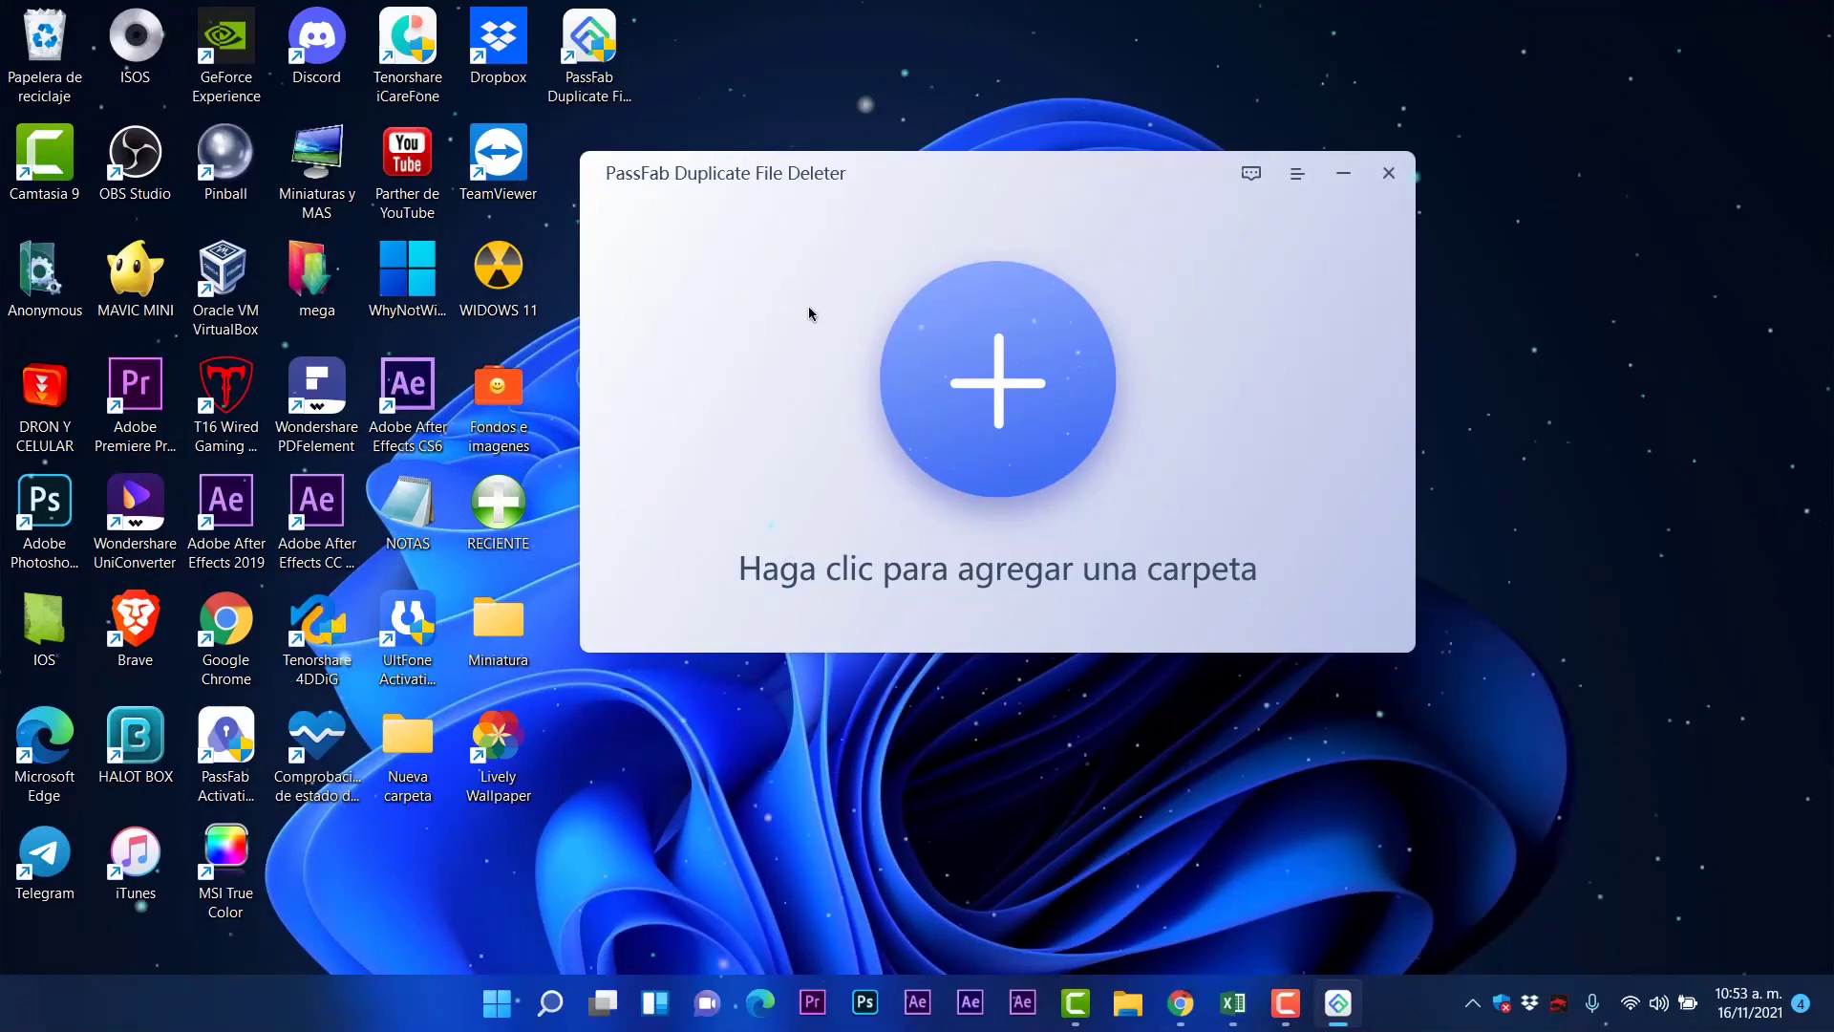
left_click_drag(816, 181, 869, 204)
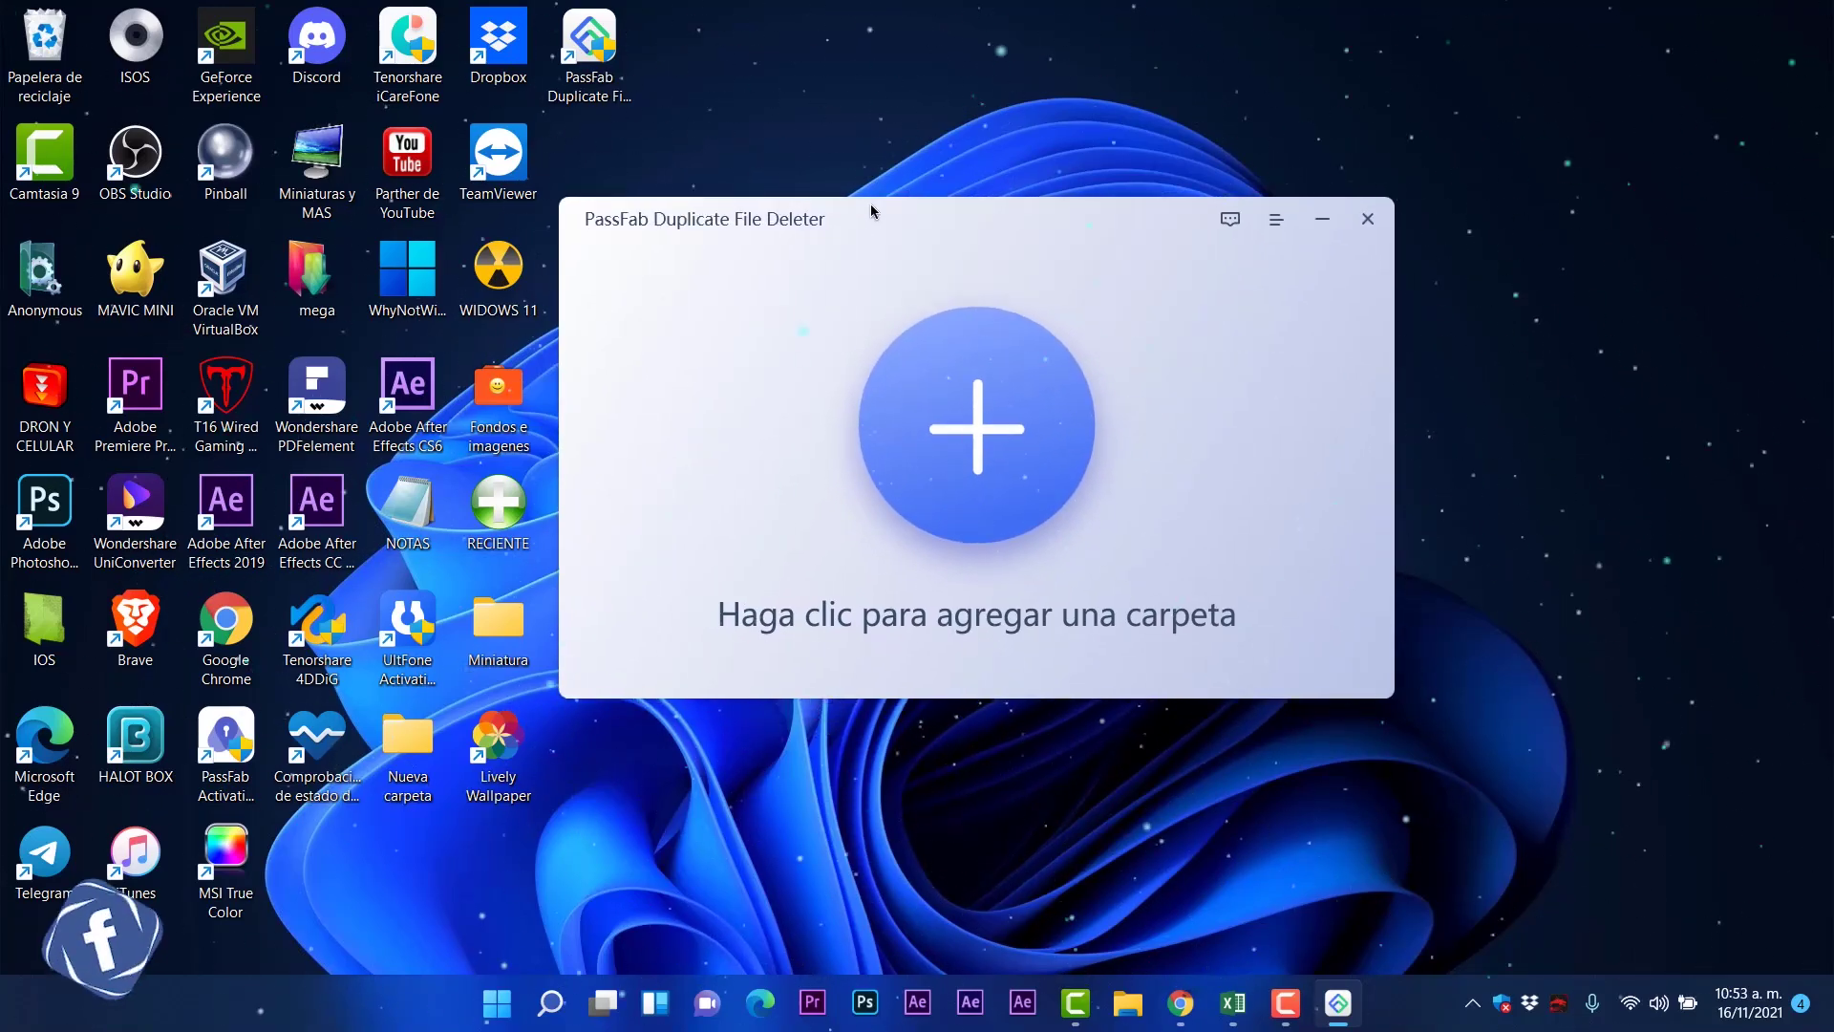
left_click_drag(871, 211, 878, 197)
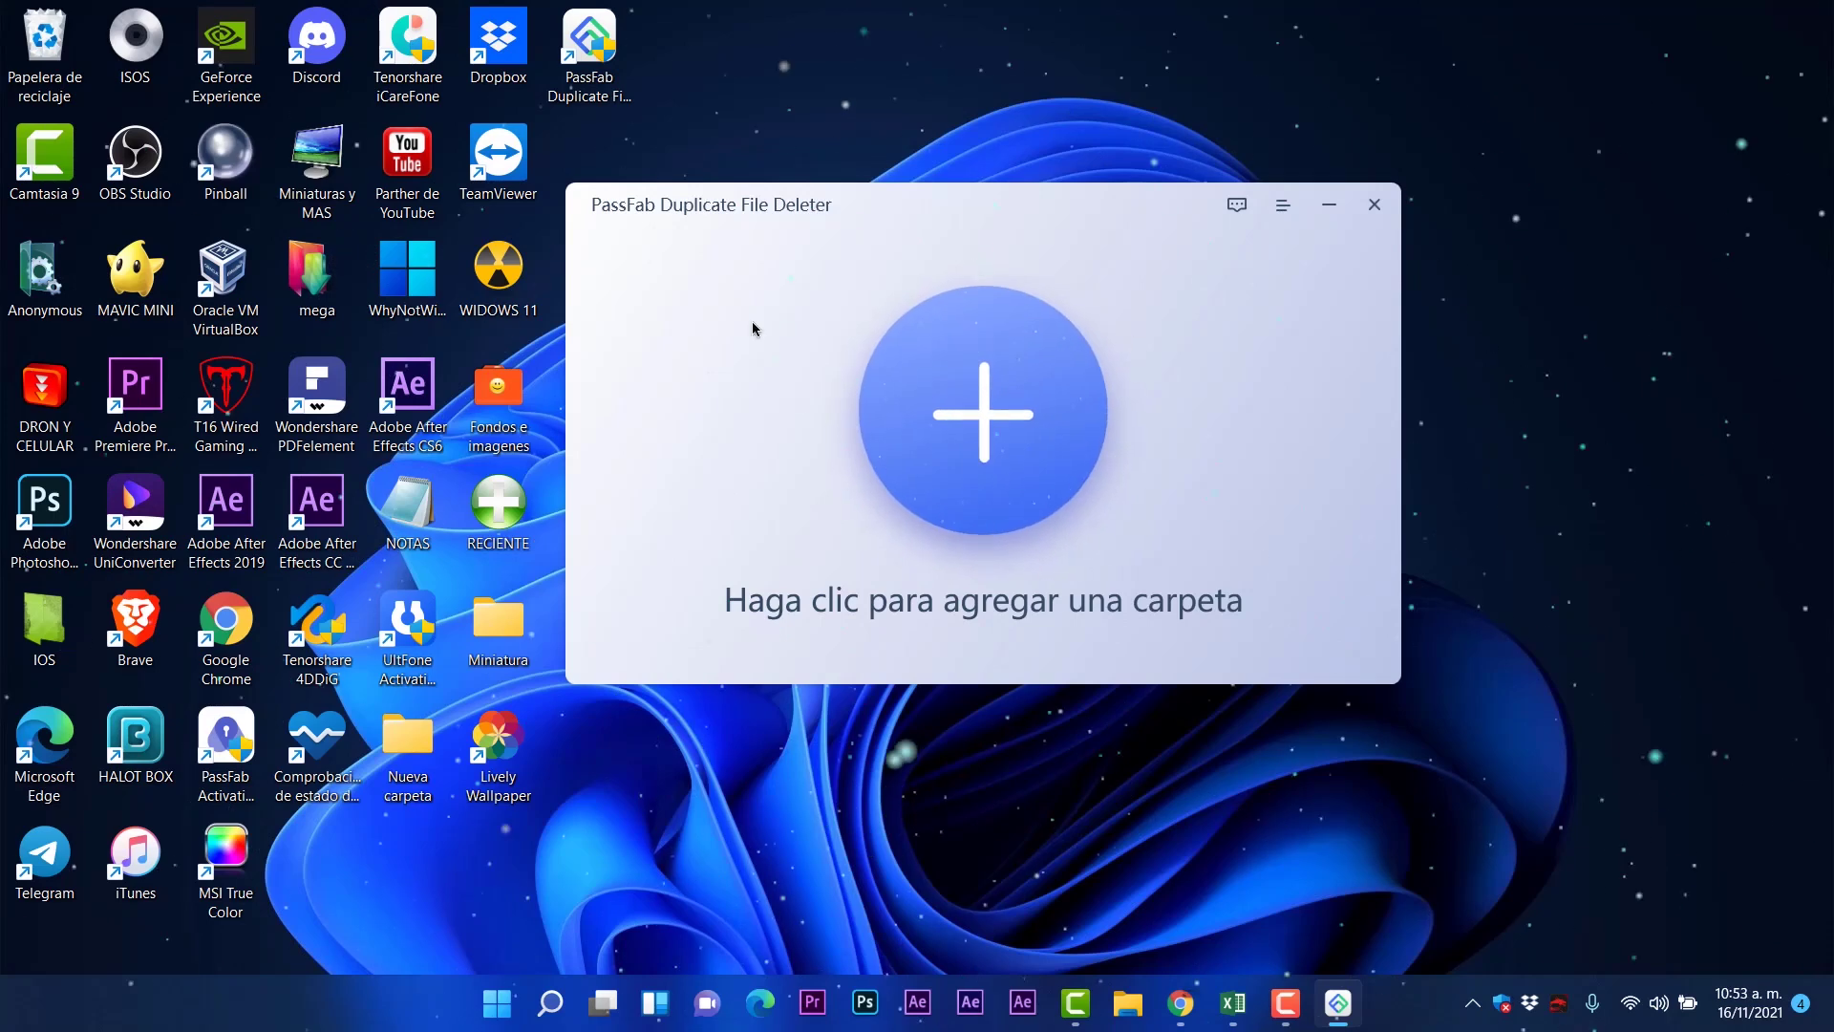
left_click_drag(884, 210, 880, 251)
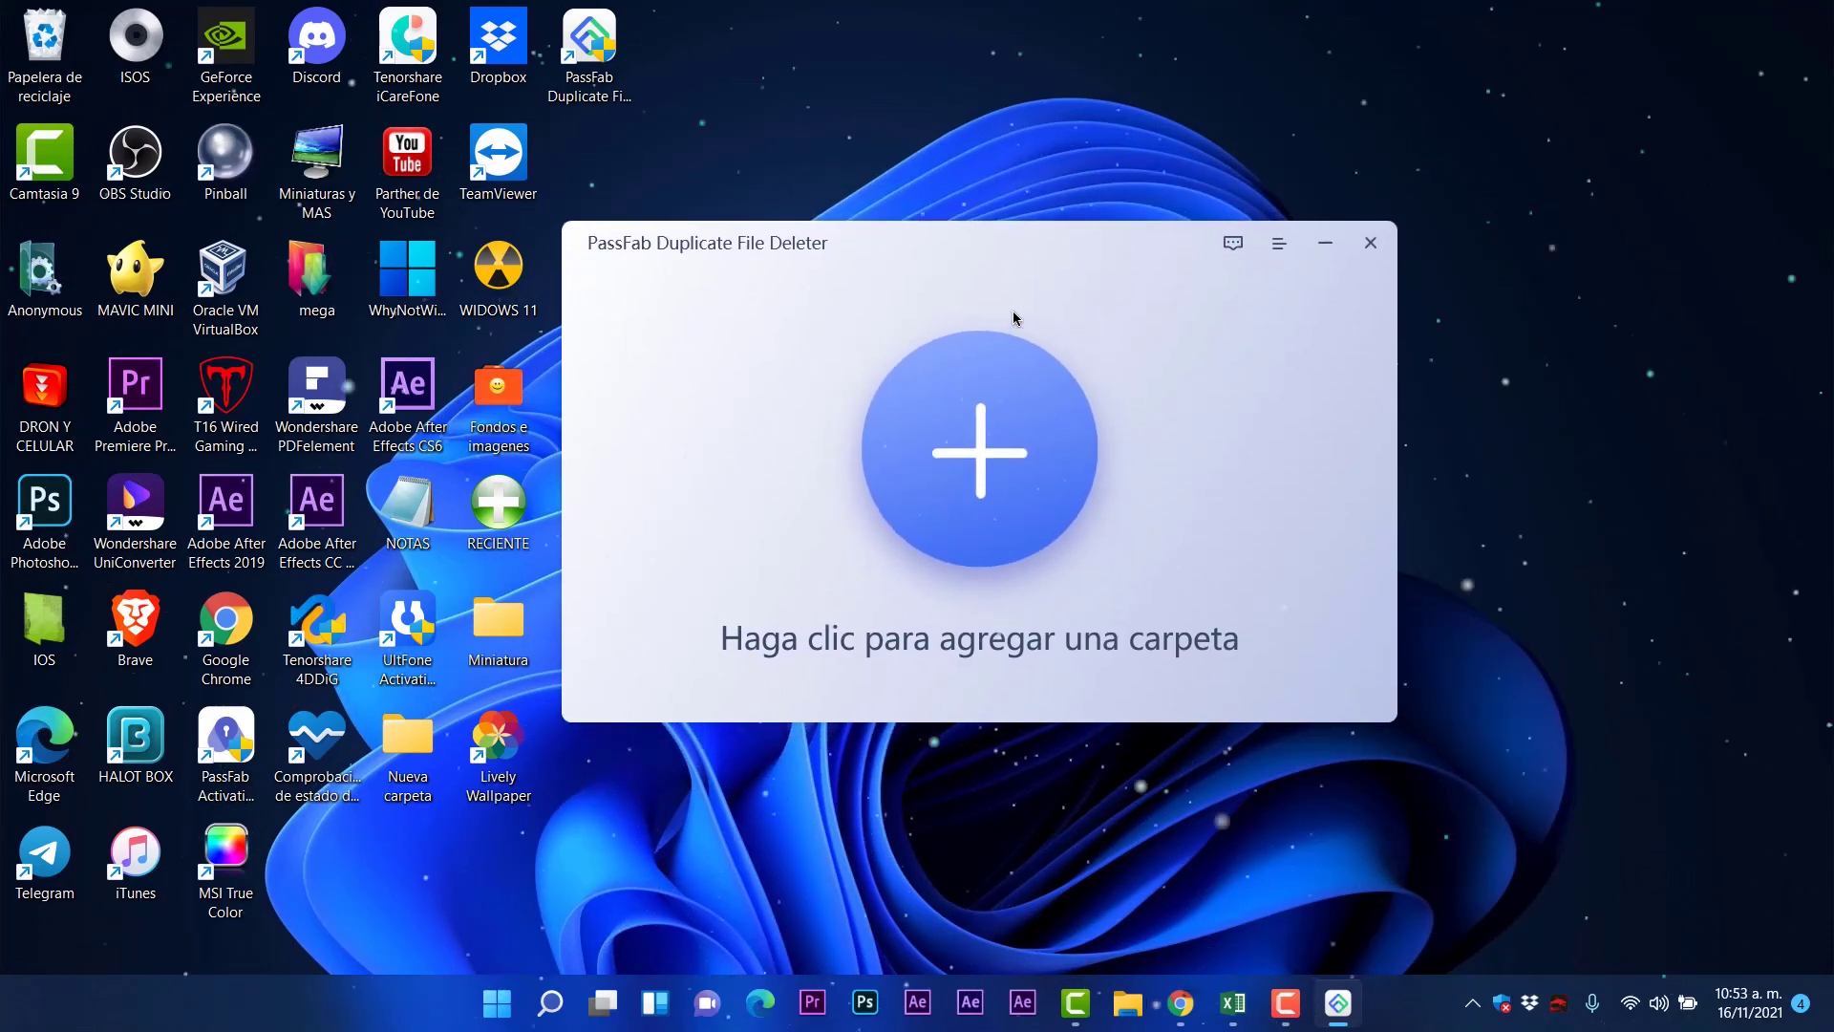
mouse_move(1004, 246)
left_mouse_down()
mouse_move(1019, 213)
mouse_move(984, 254)
left_mouse_up()
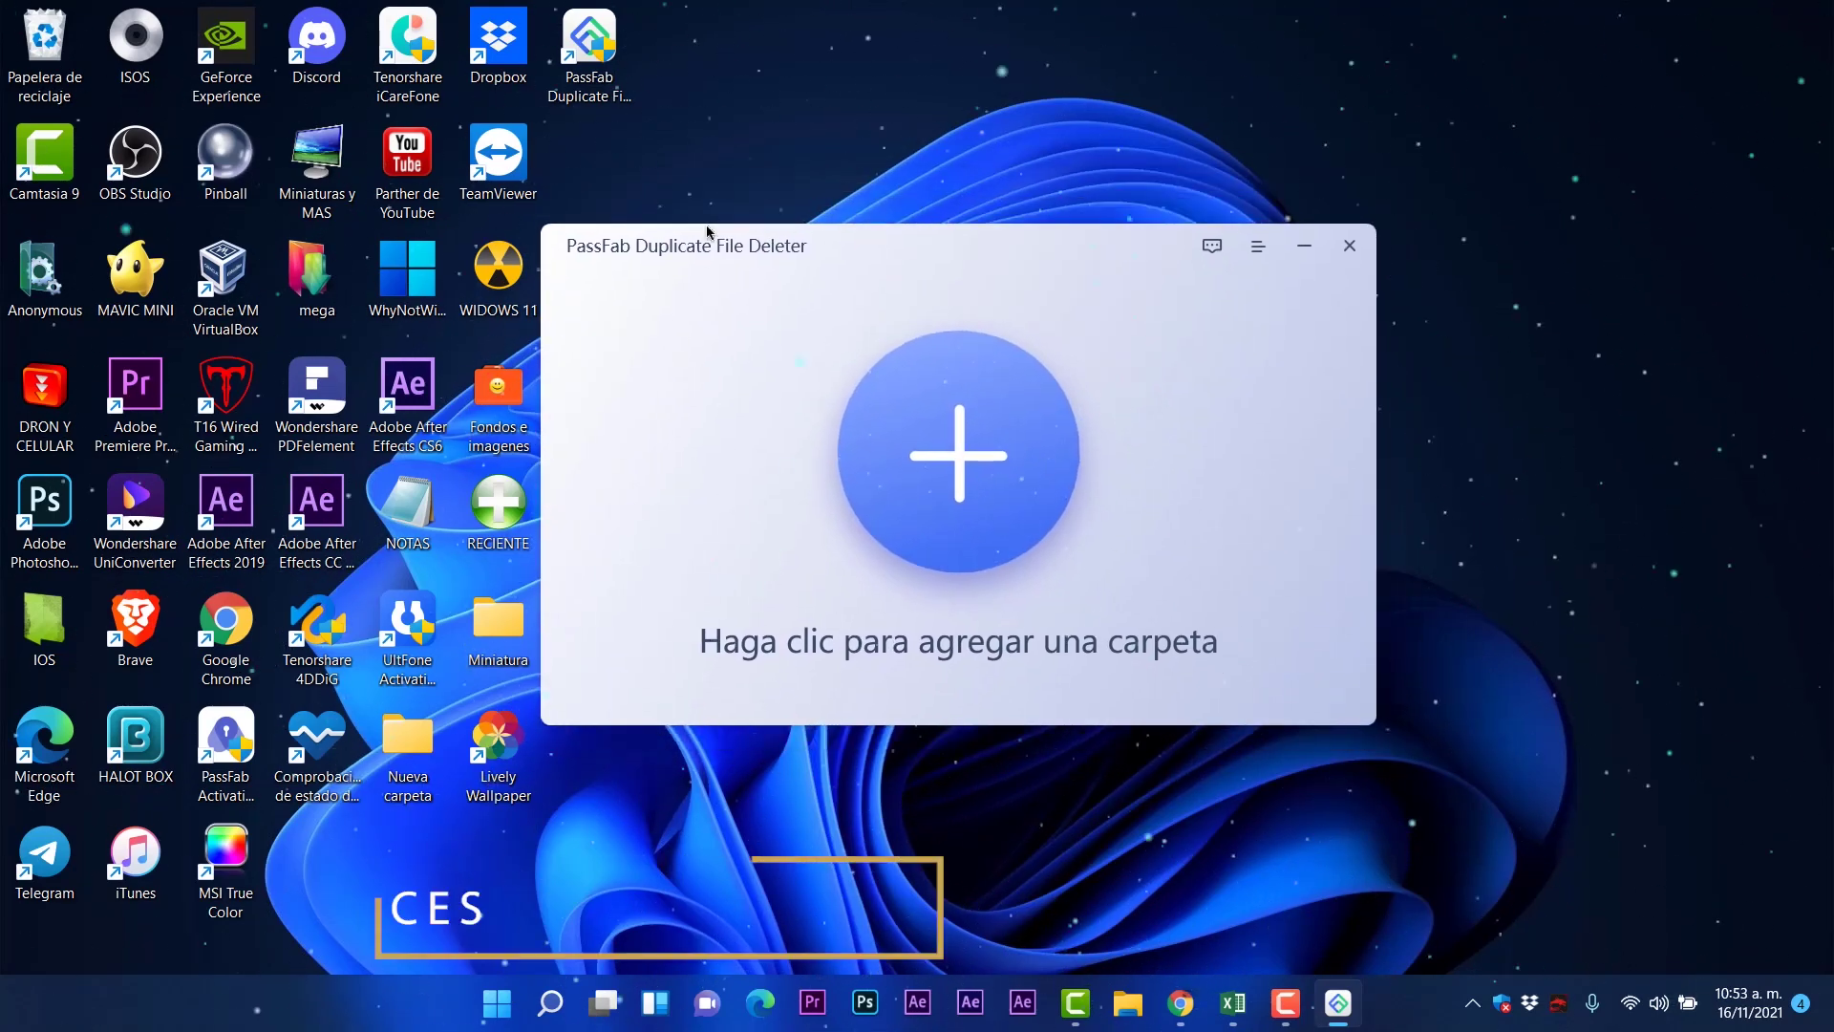
Add the Descargas folder in PassFab Duplicate File Deleter and scan it for duplicates
left_click(942, 471)
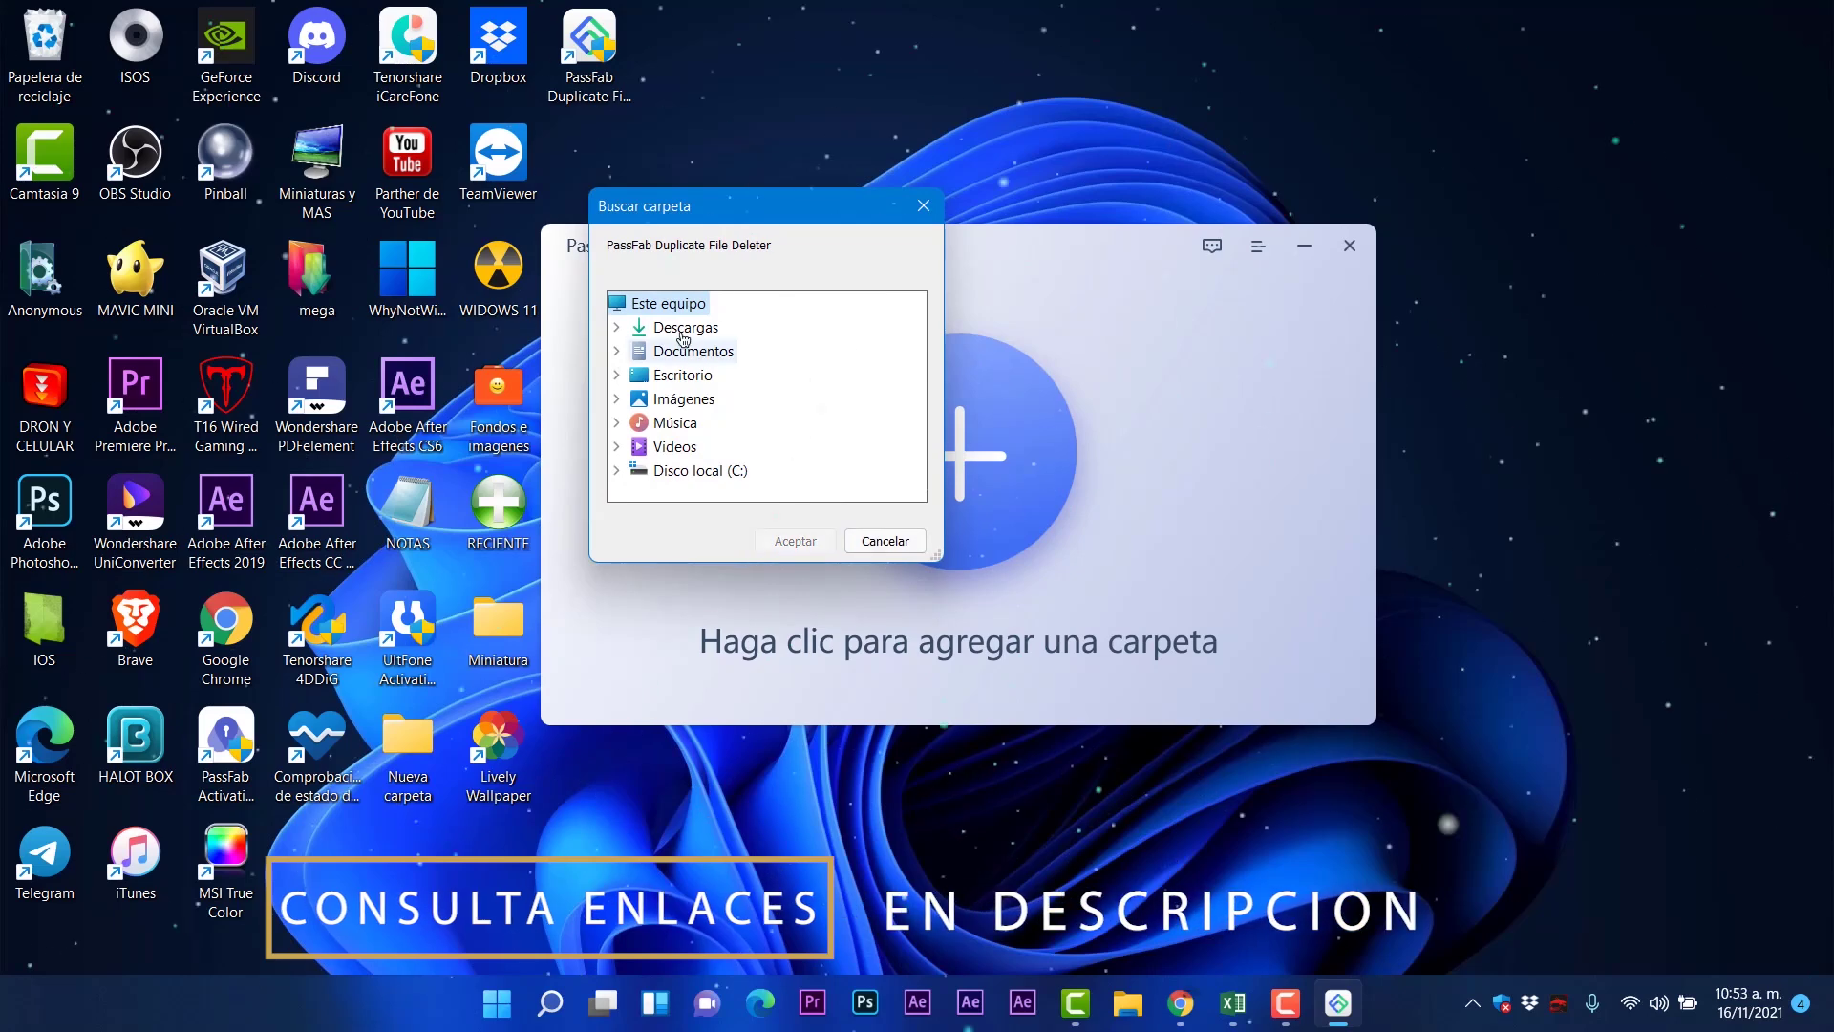
left_click(795, 541)
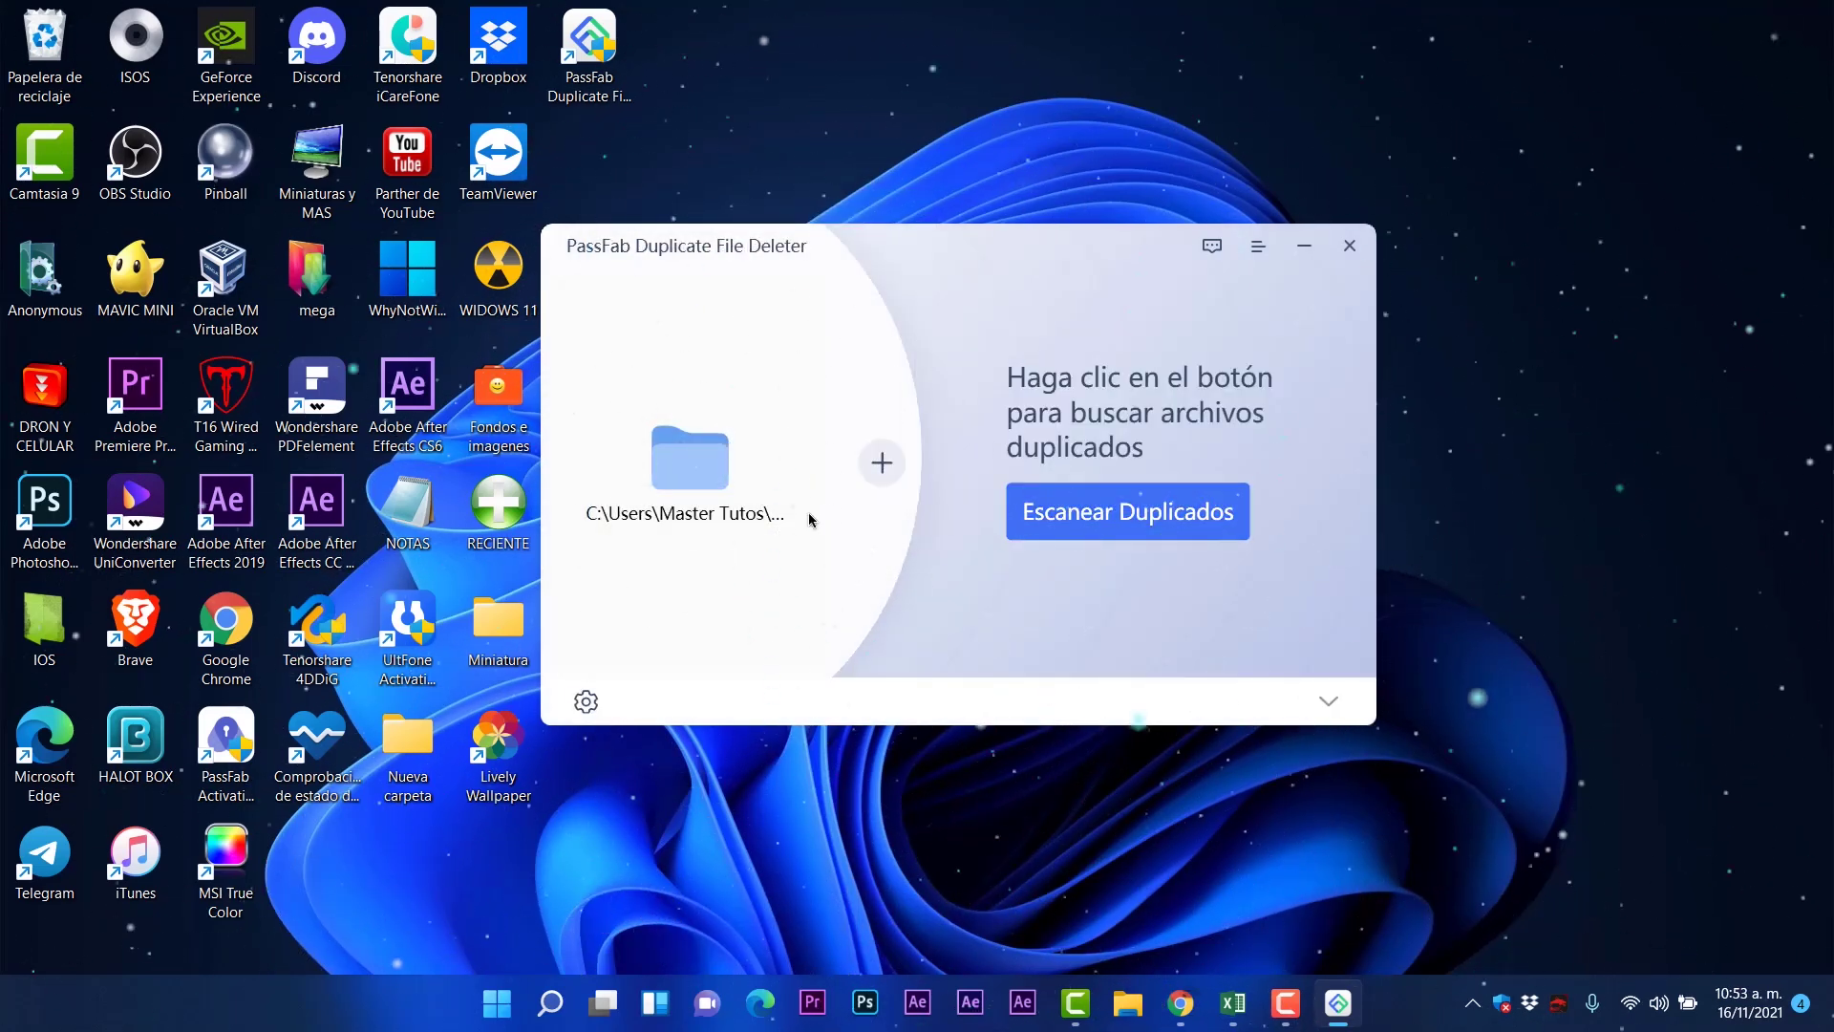
left_click(882, 462)
left_click(925, 201)
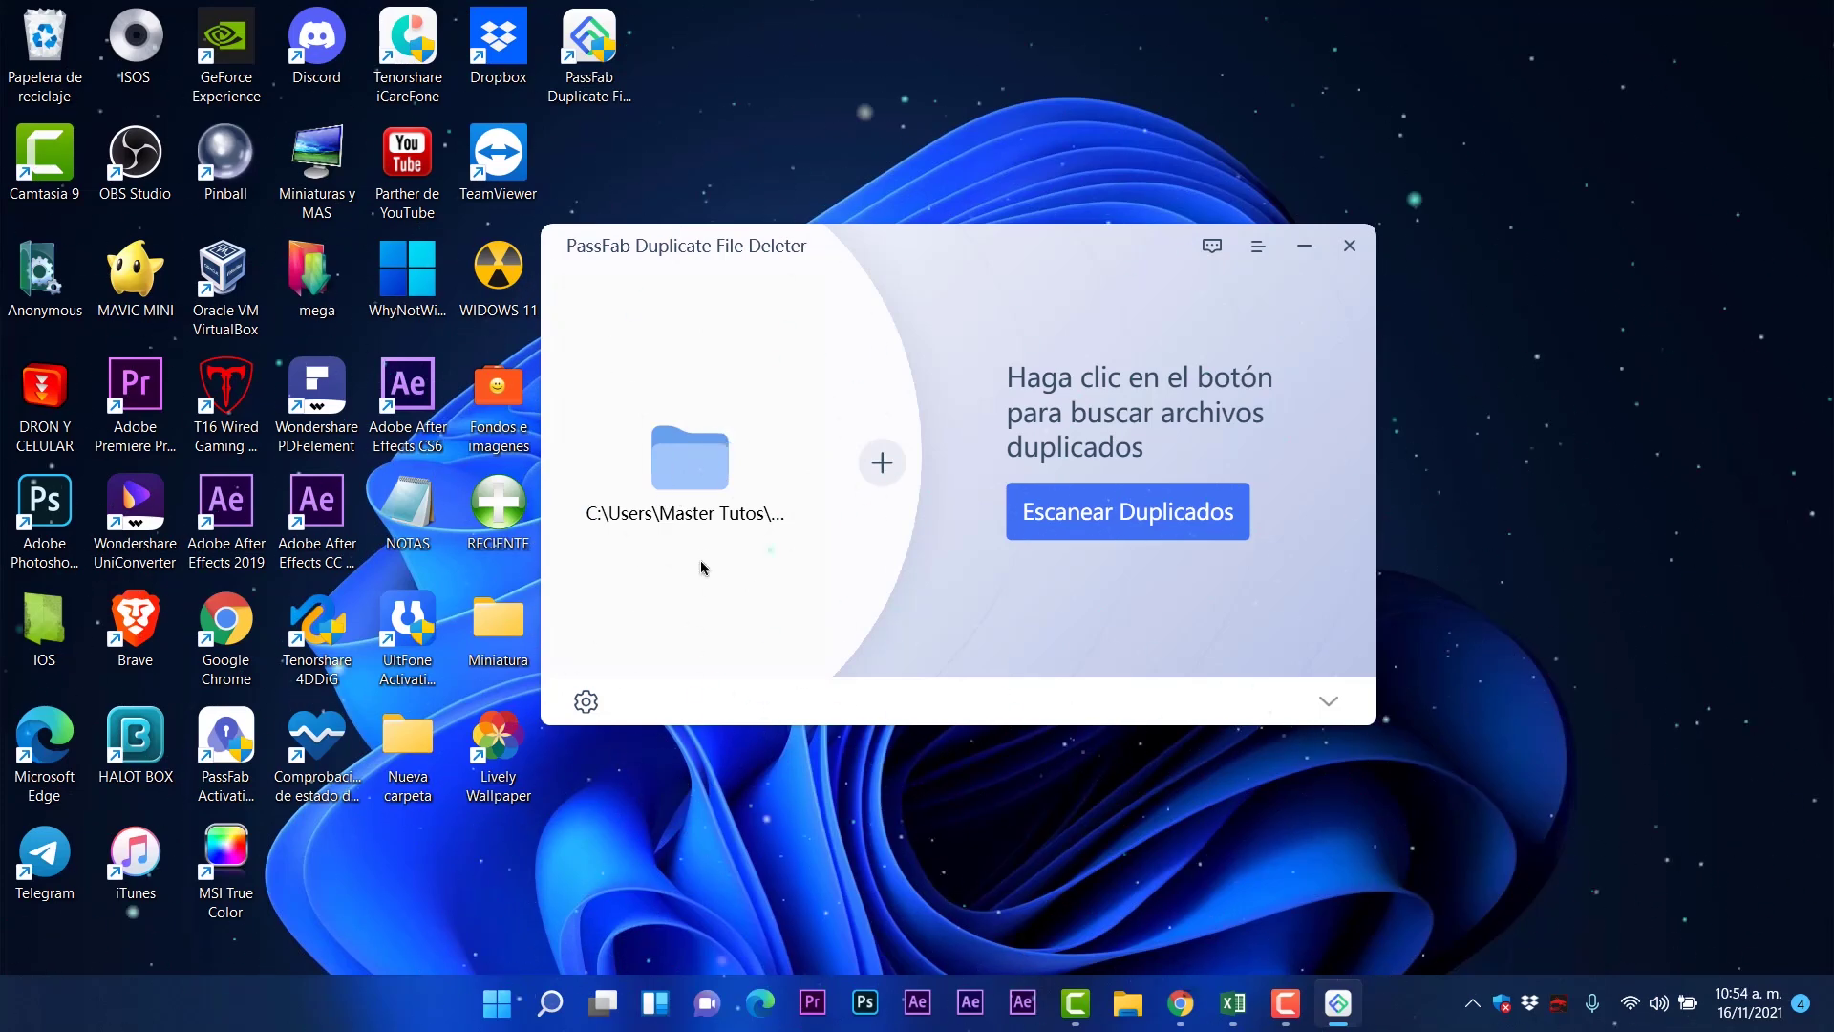
left_click(1143, 524)
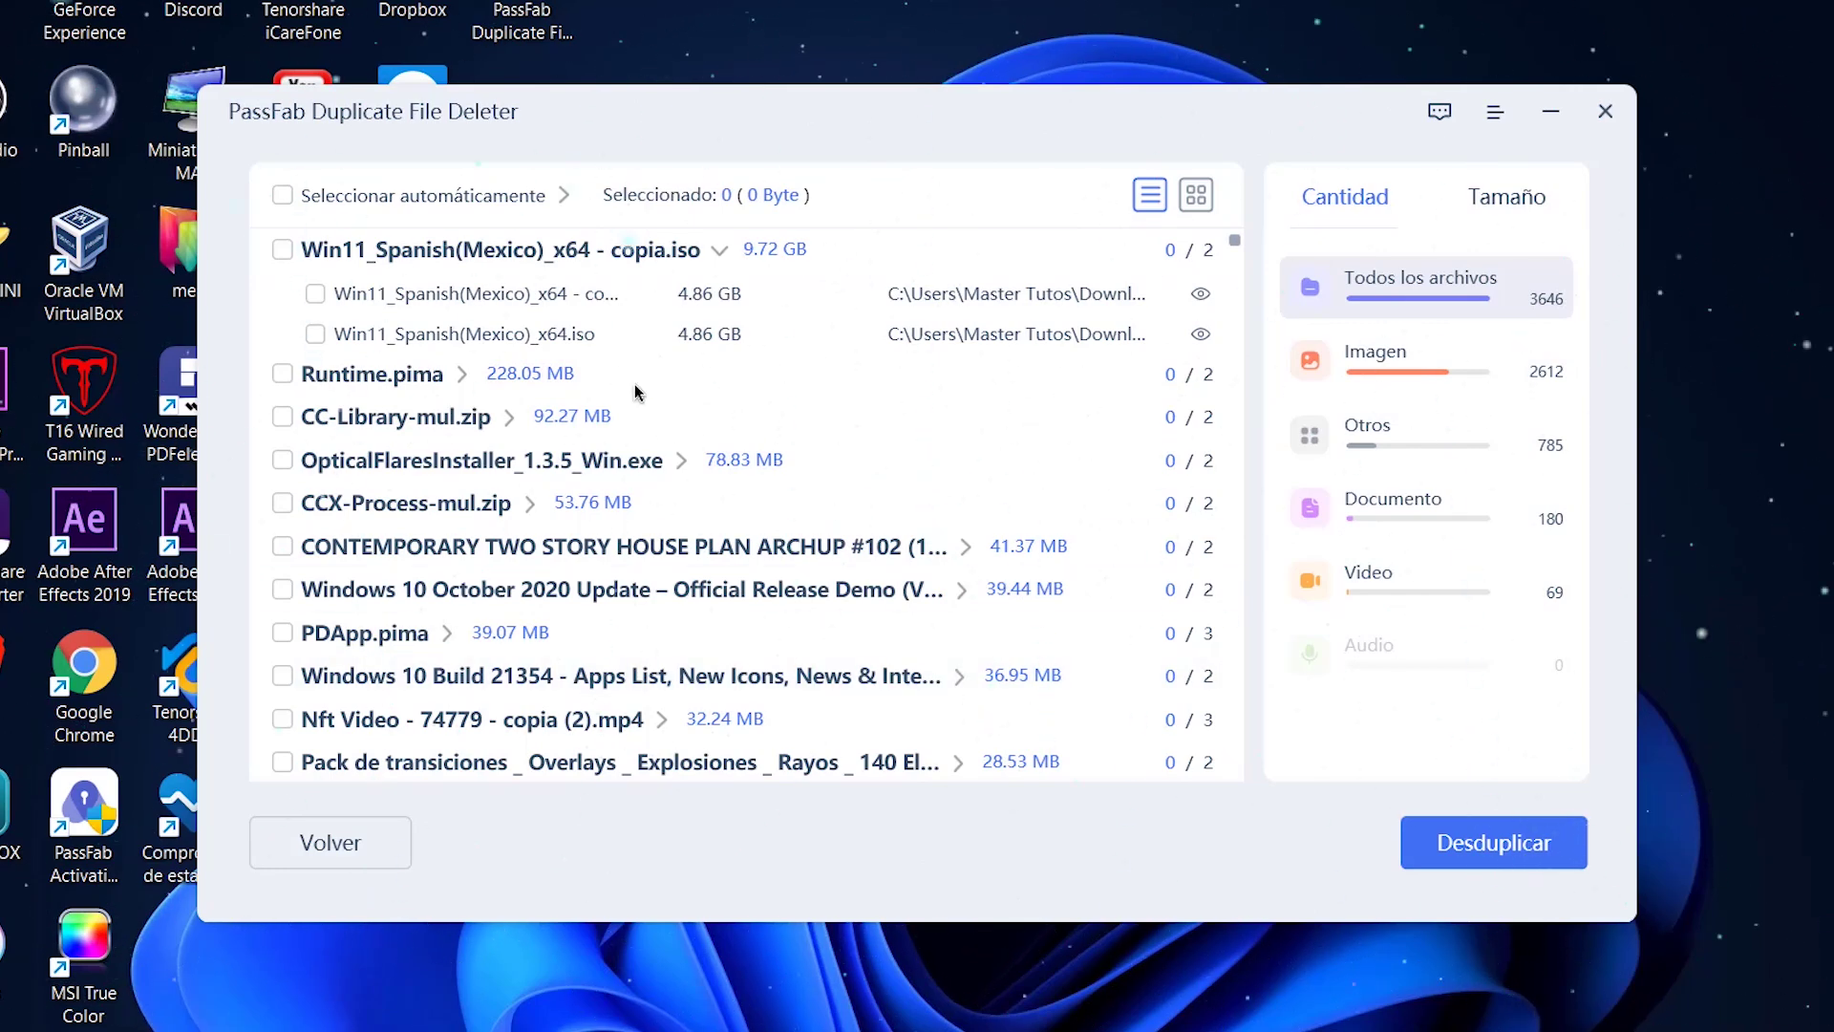
Compare the thumbnail and list views of the scan results and look over the list of all duplicate files
left_click_drag(591, 121, 583, 118)
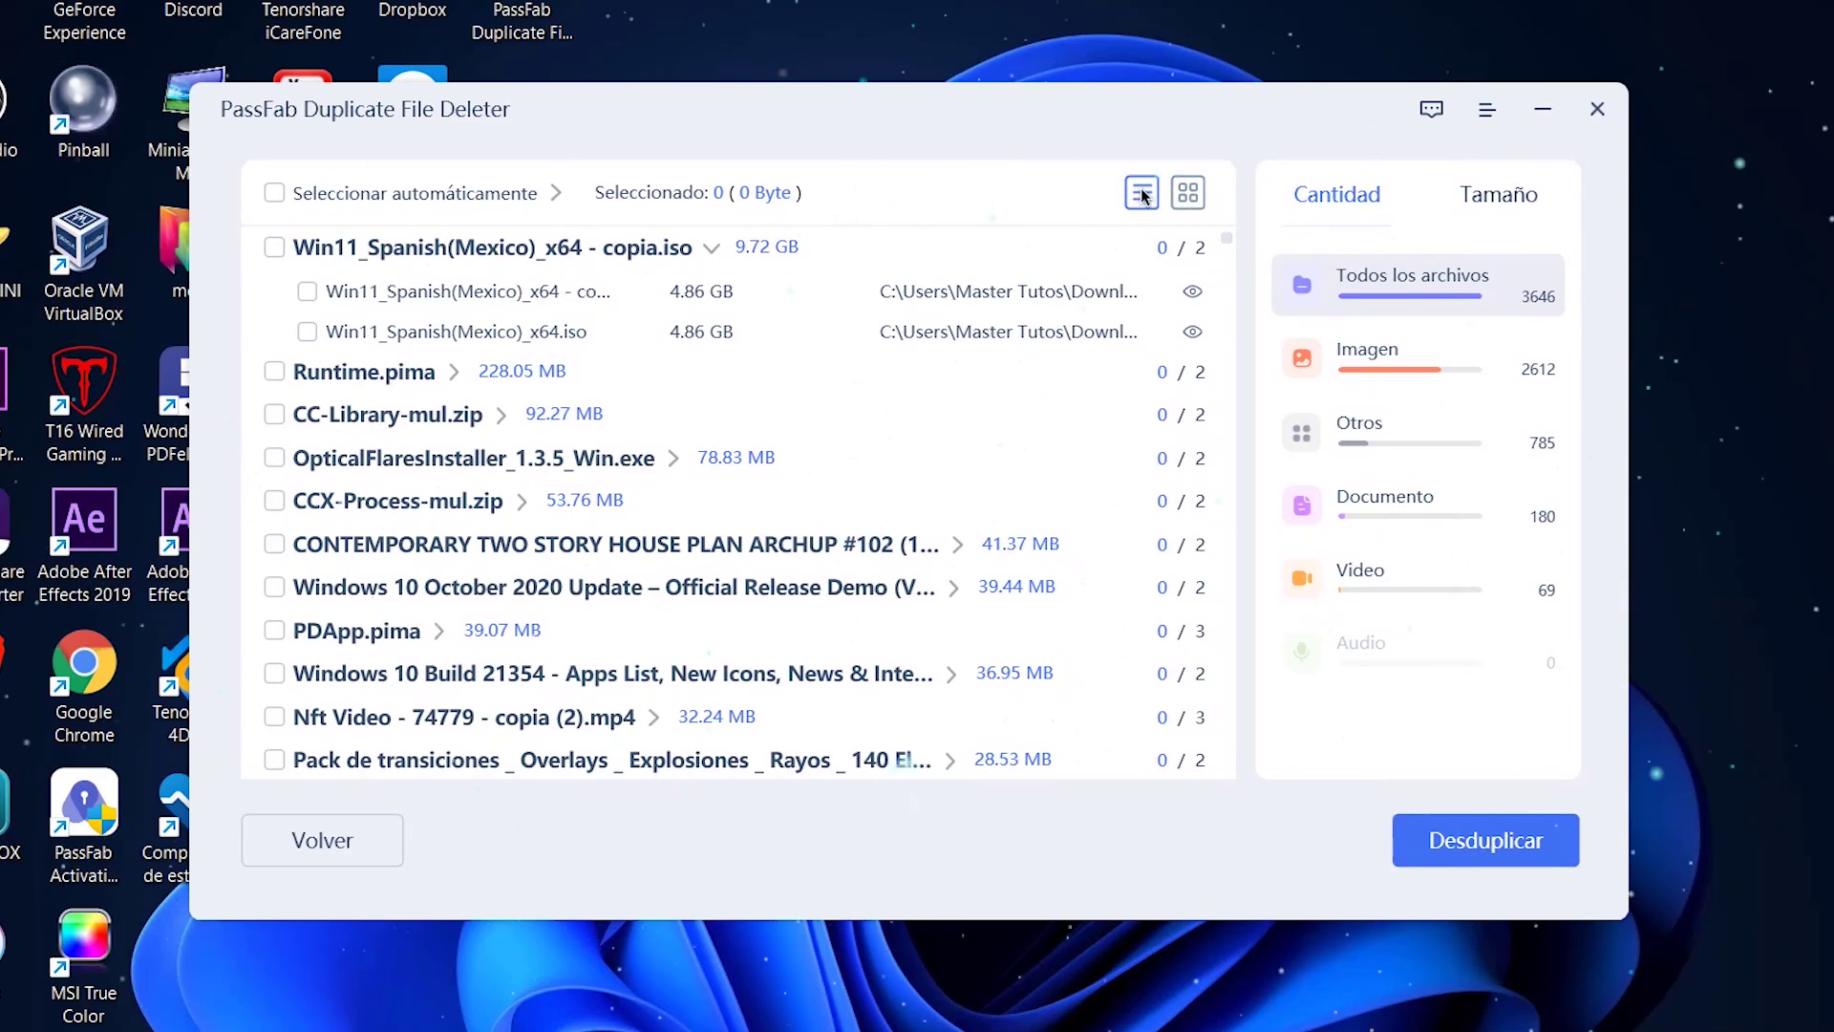
left_click(1191, 203)
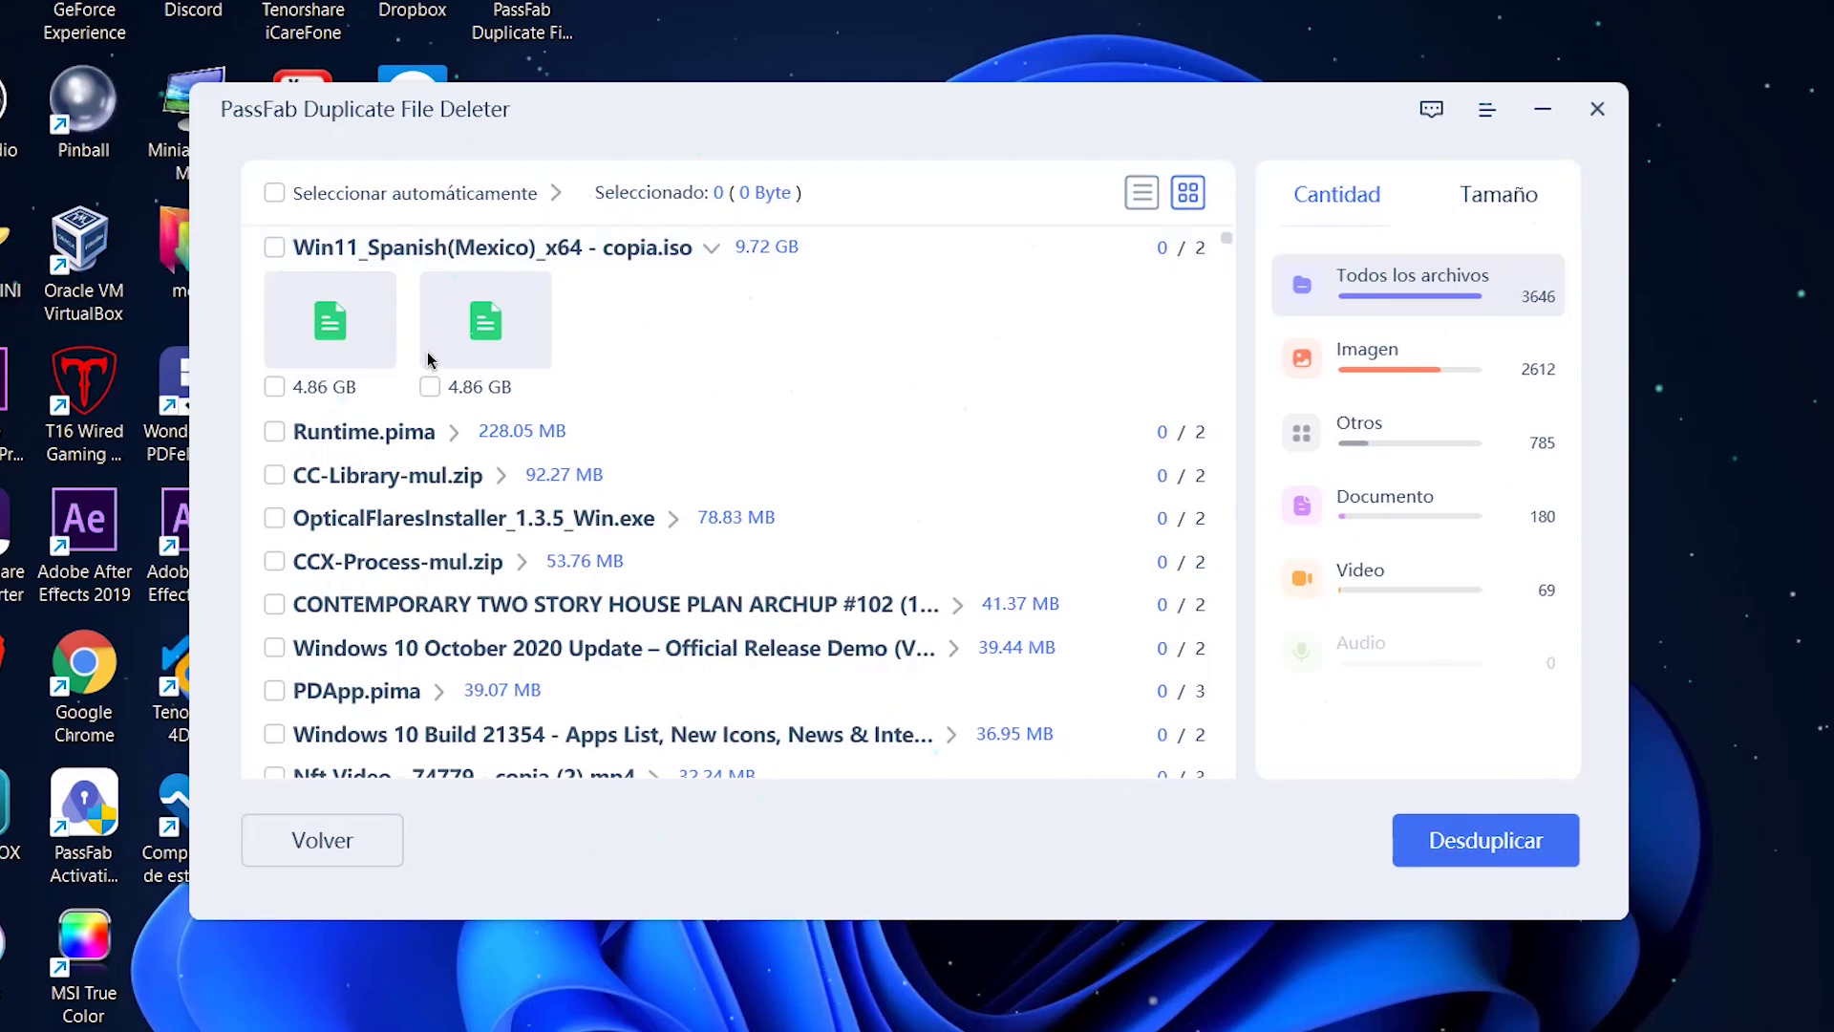
left_click(1134, 202)
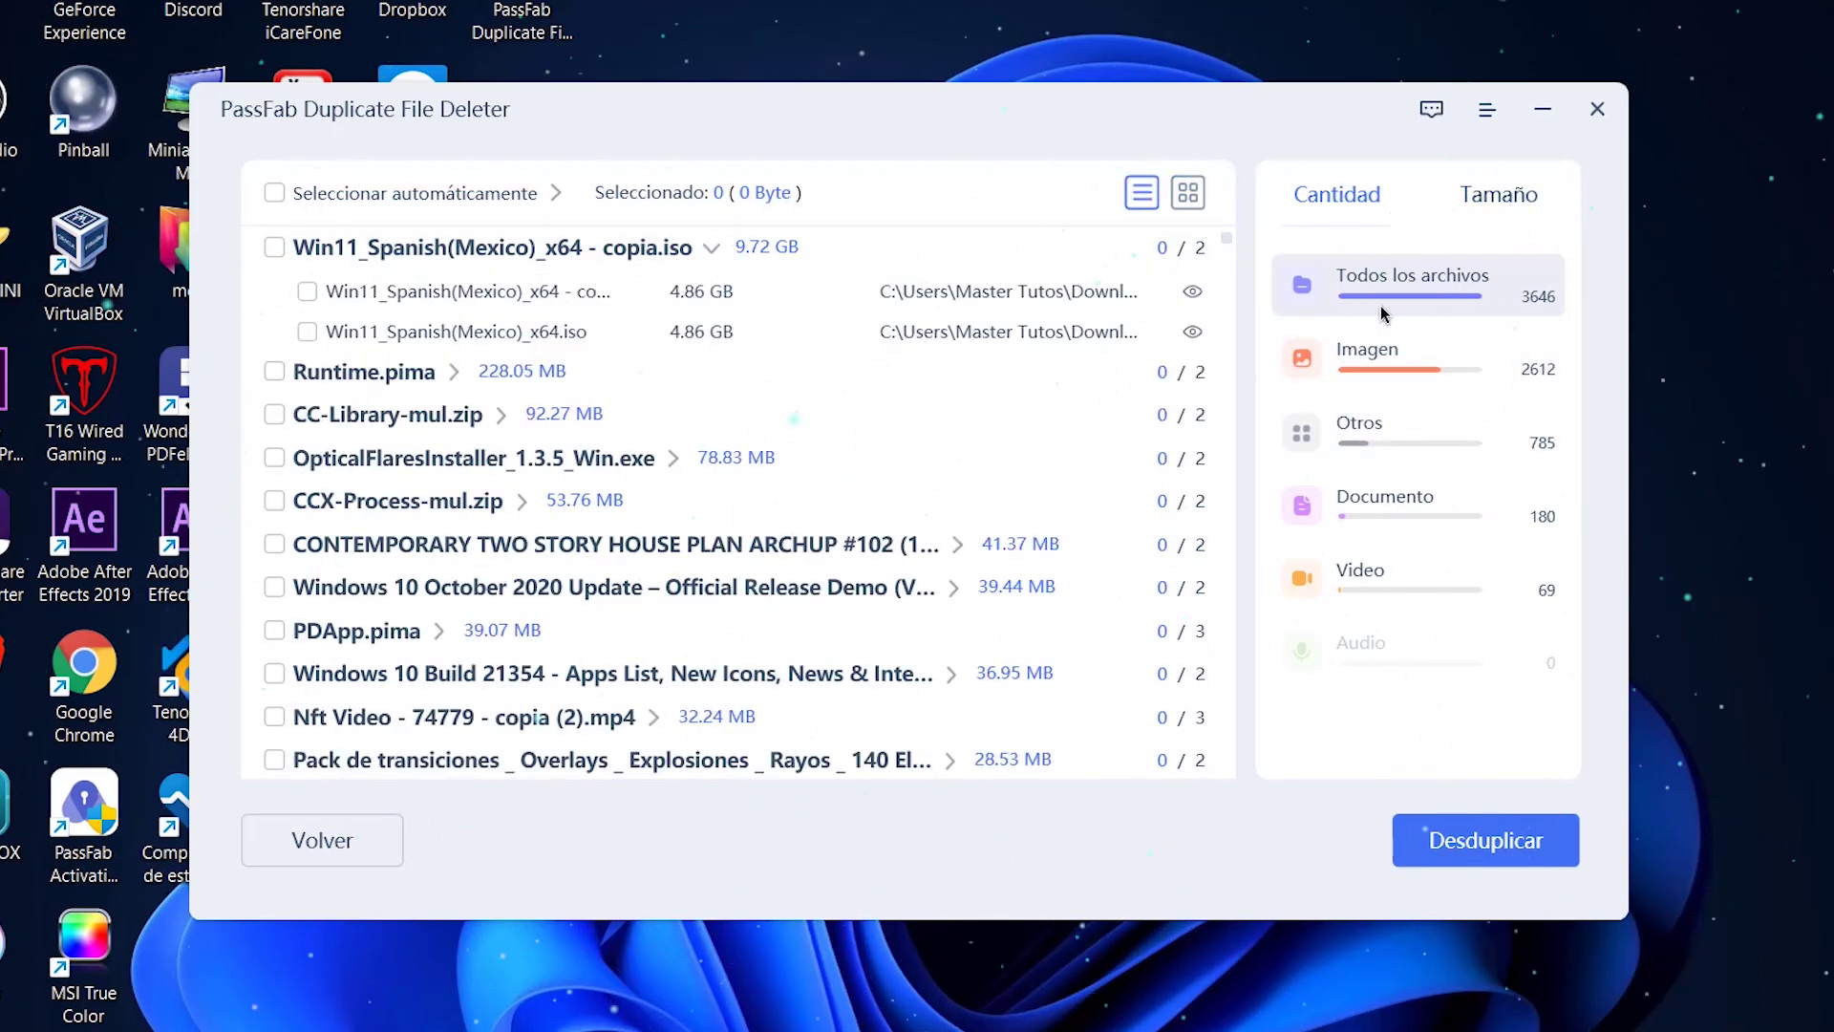
mouse_move(1365, 283)
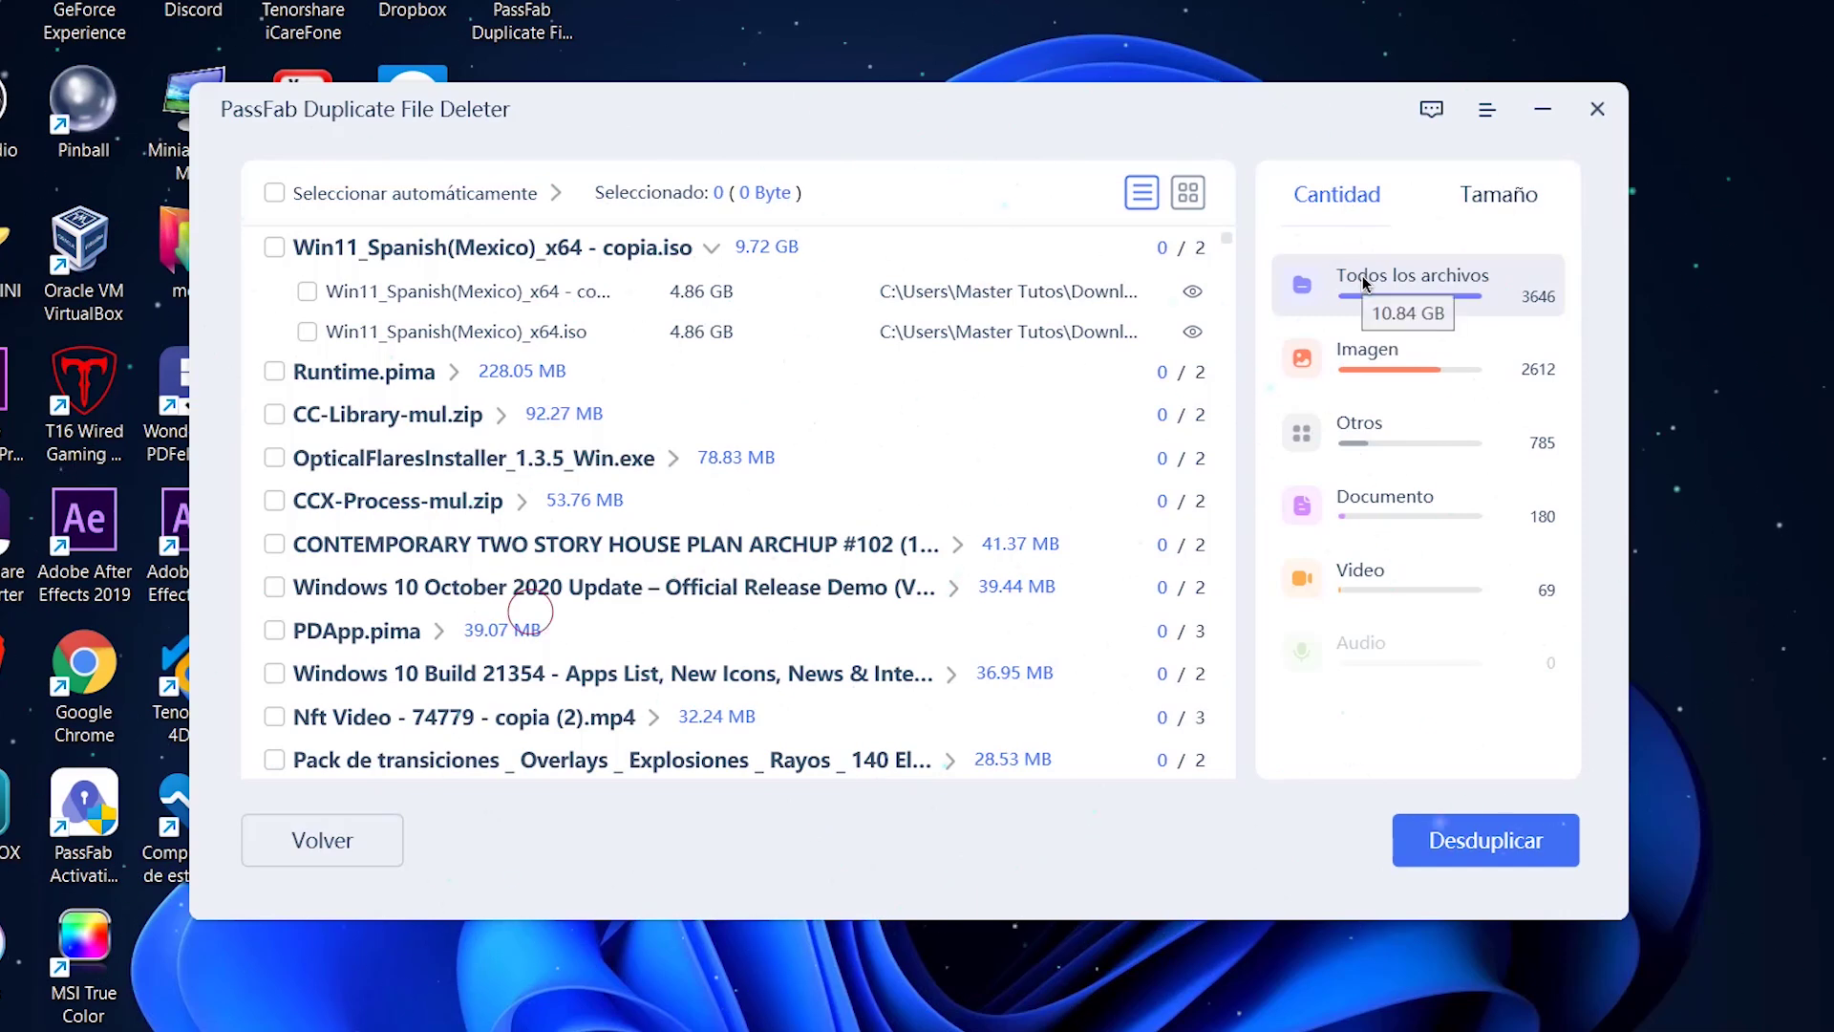
scroll(860, 511, "down", 15)
scroll(859, 516, "up", 15)
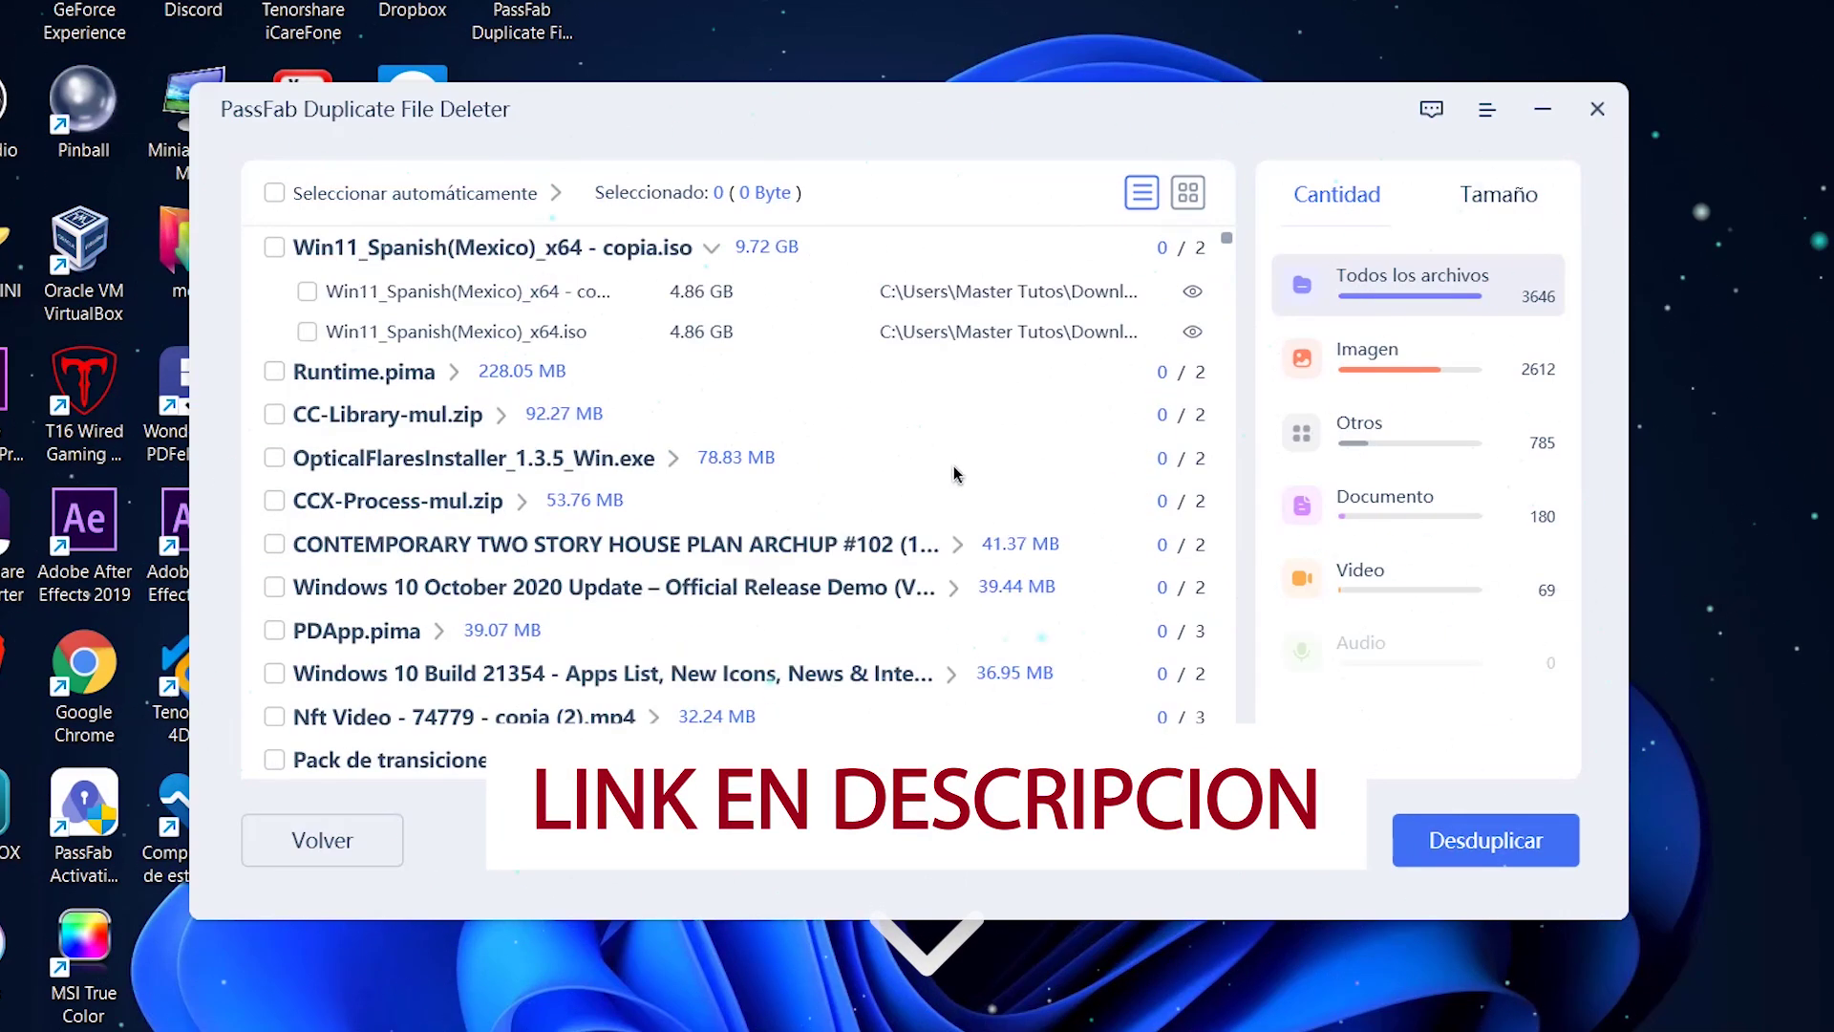
Review the duplicates by category, going through the Imagen, Otros, Documento and Video lists
left_click(1375, 358)
scroll(528, 487, "down", 20)
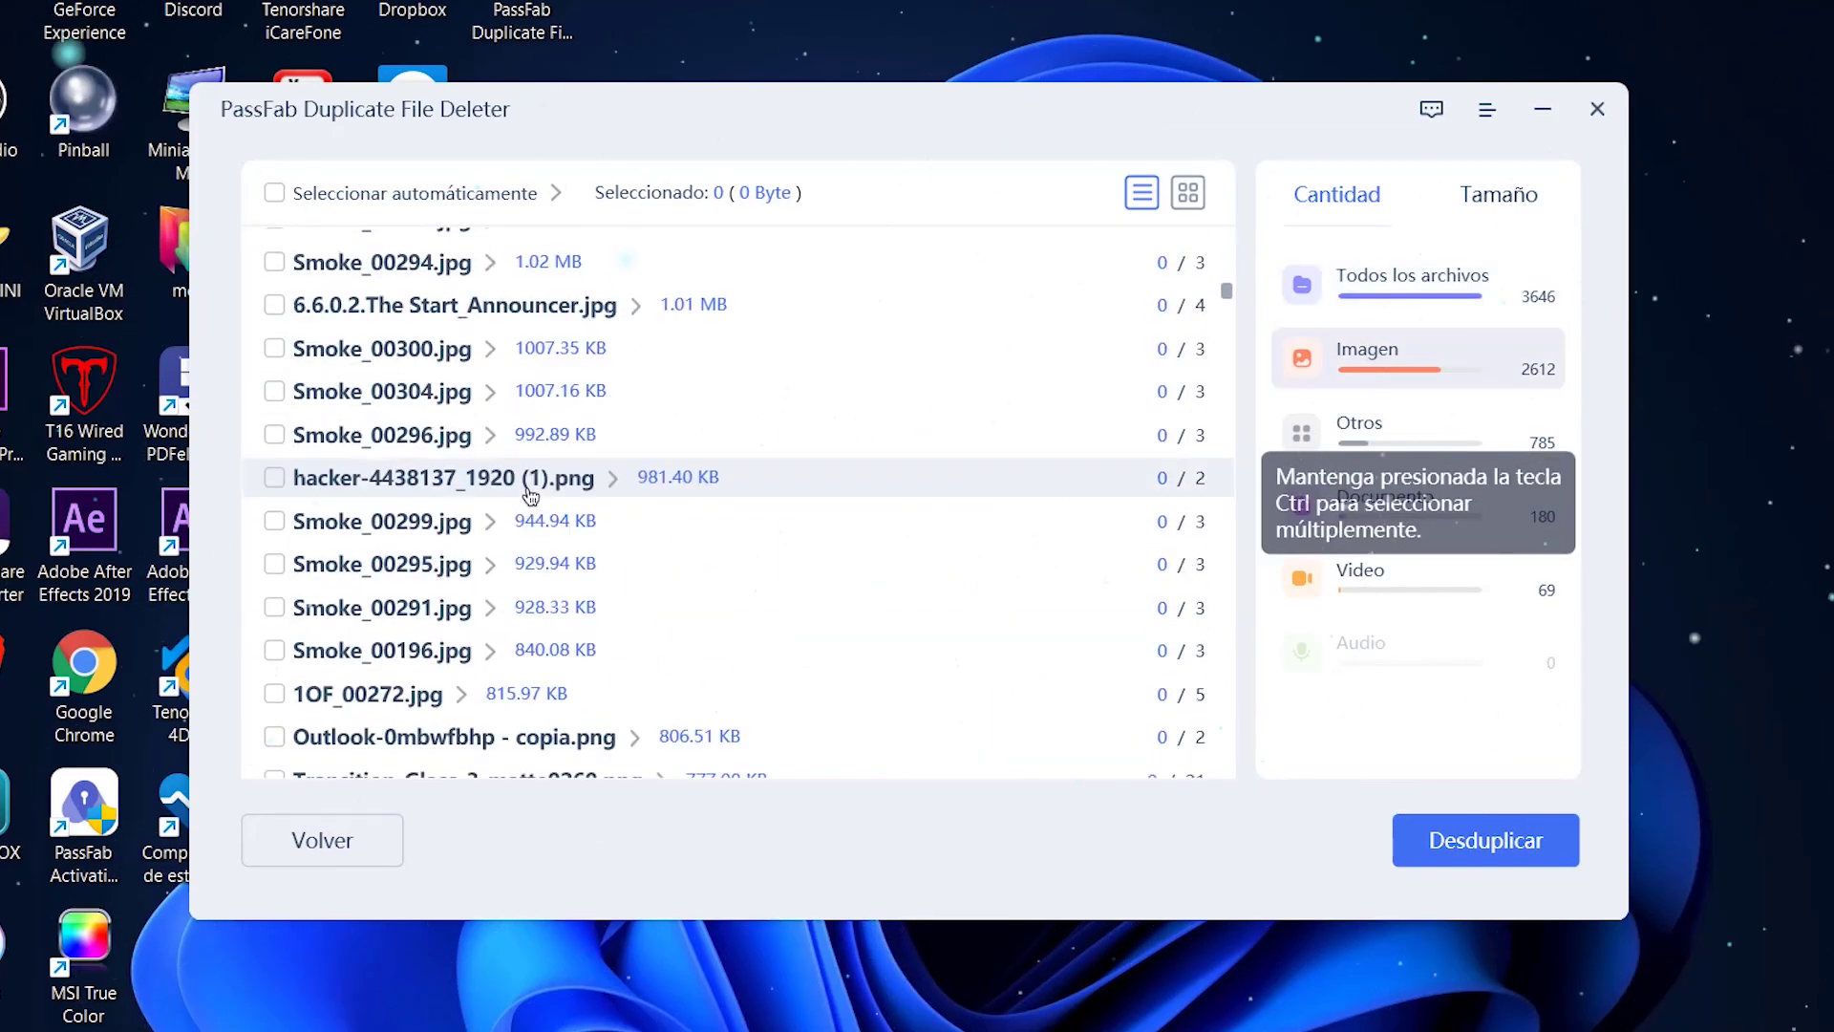
scroll(586, 626, "down", 10)
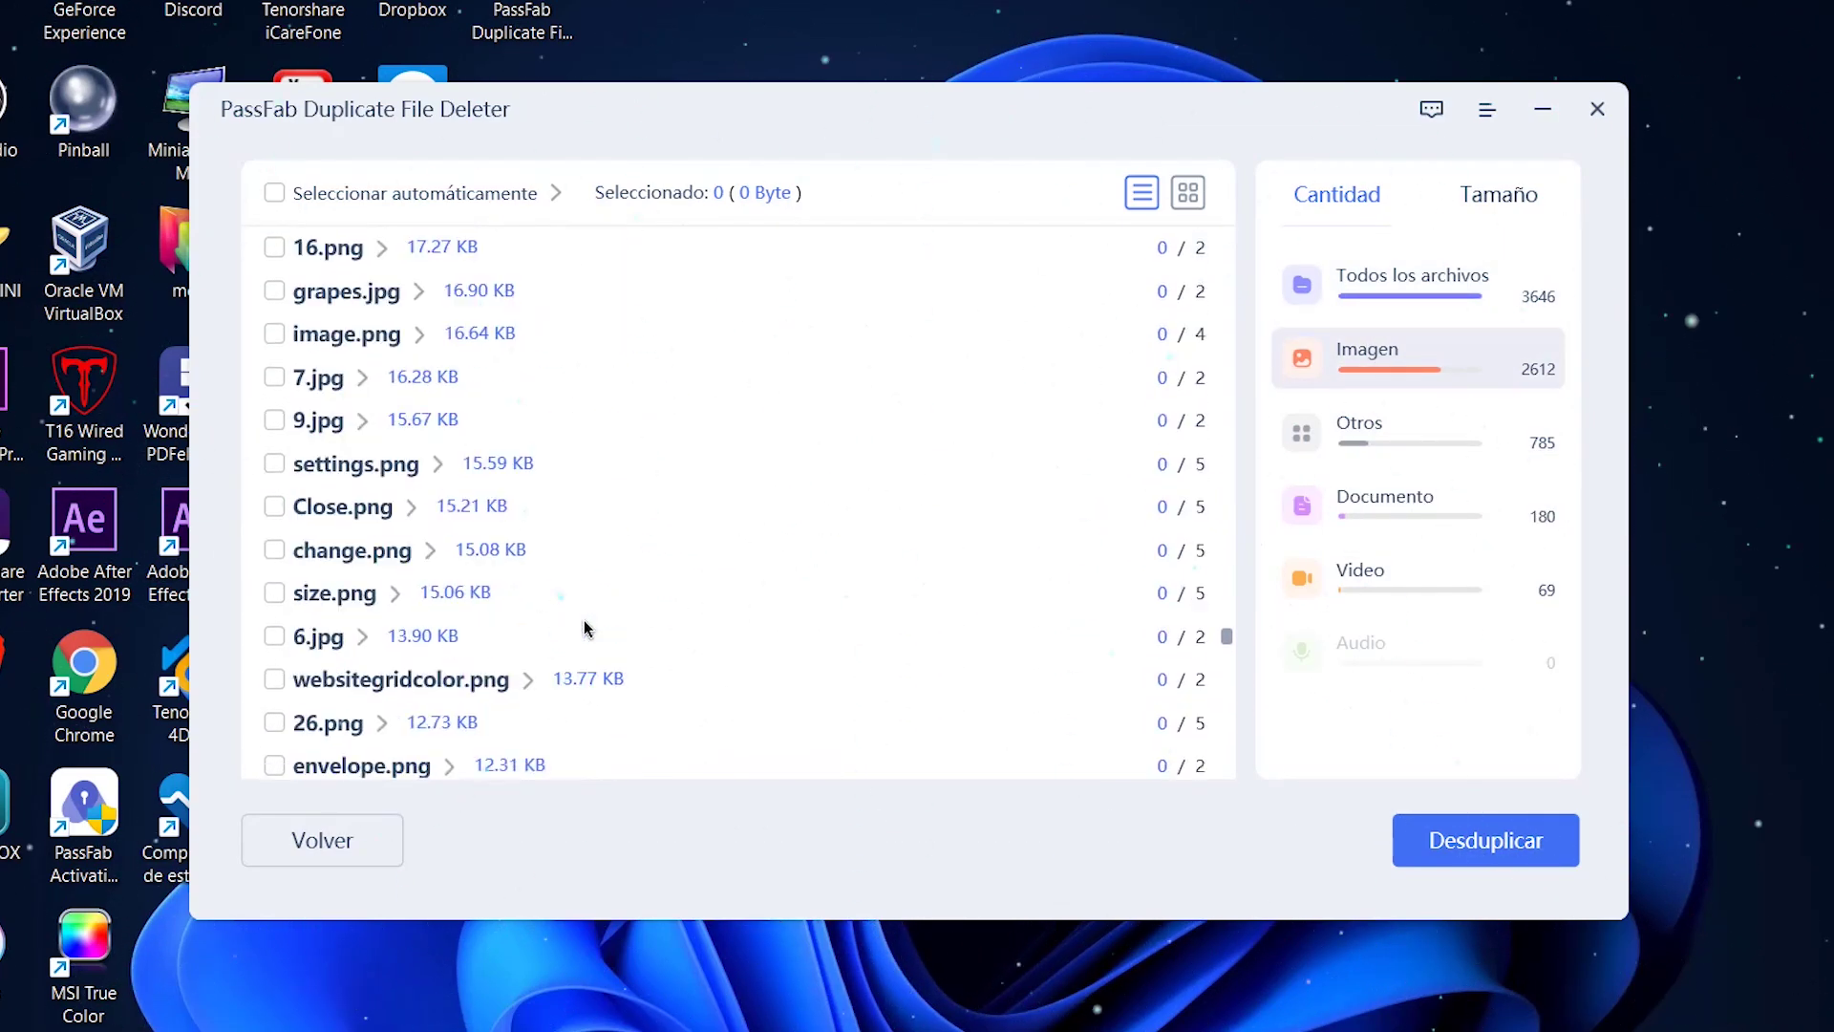
left_click(1364, 424)
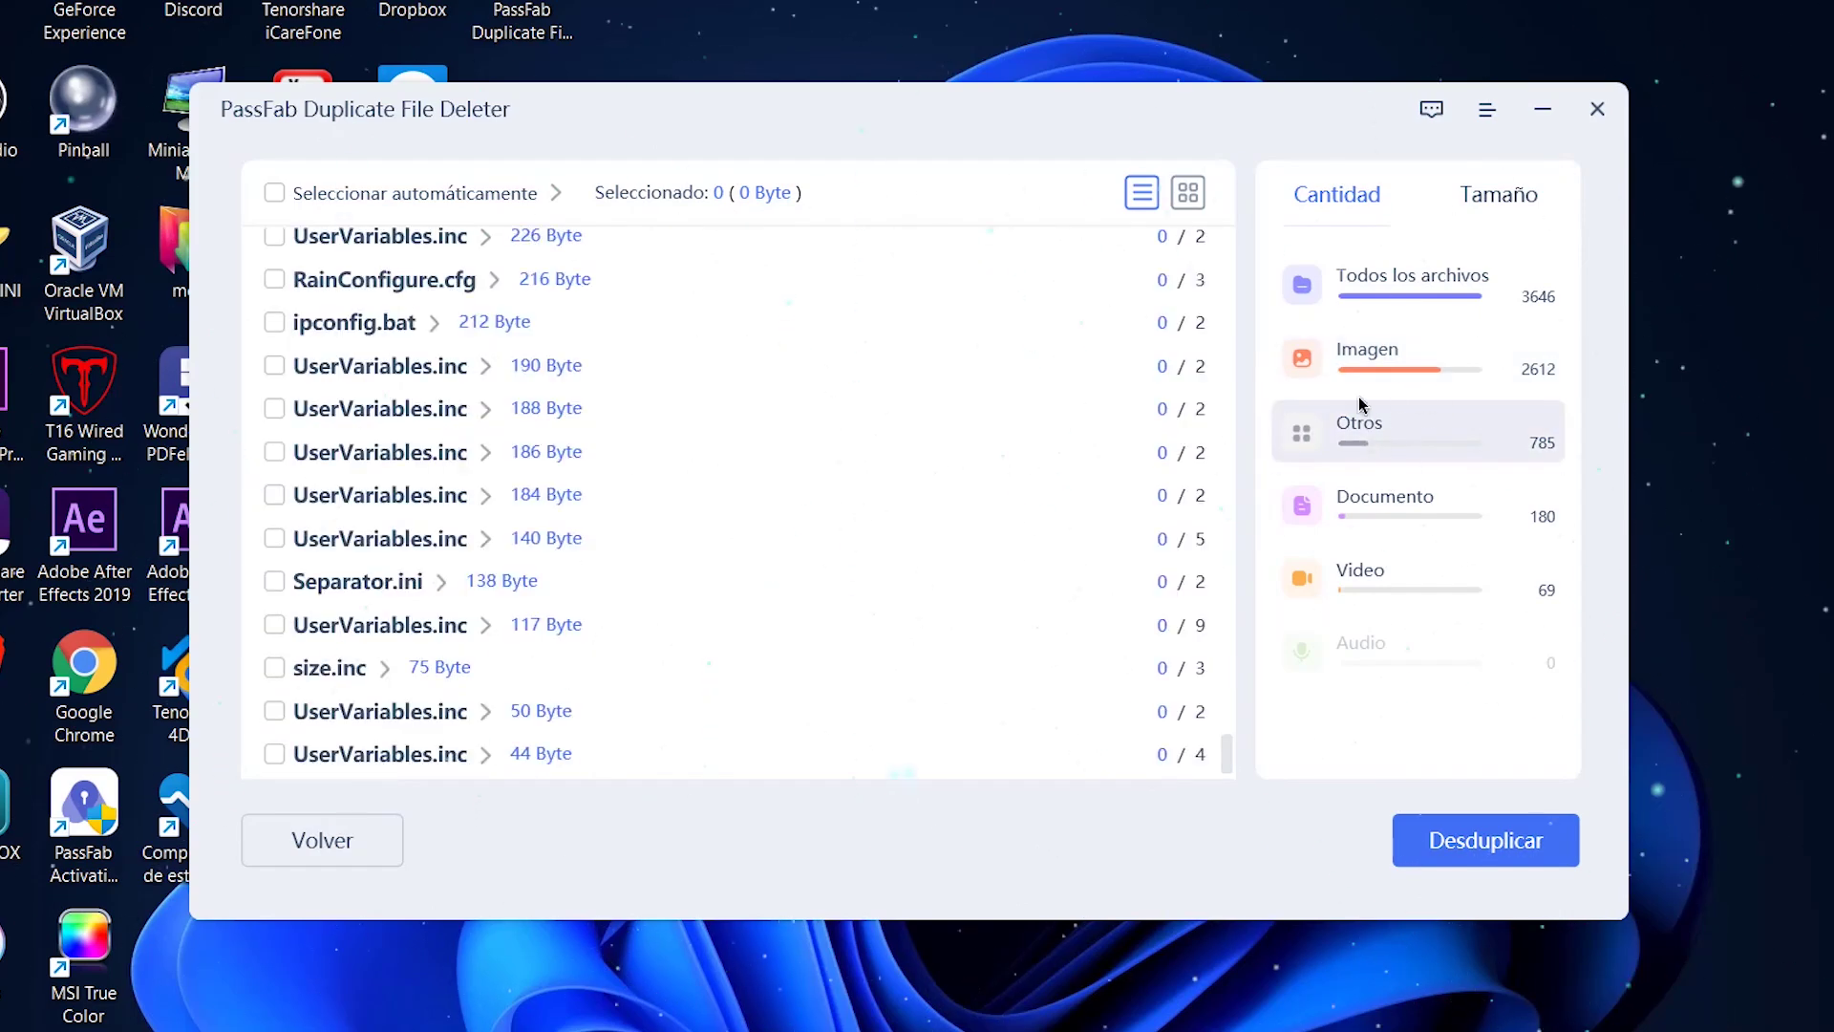
left_click(1382, 523)
scroll(480, 464, "down", 5)
scroll(480, 463, "up", 15)
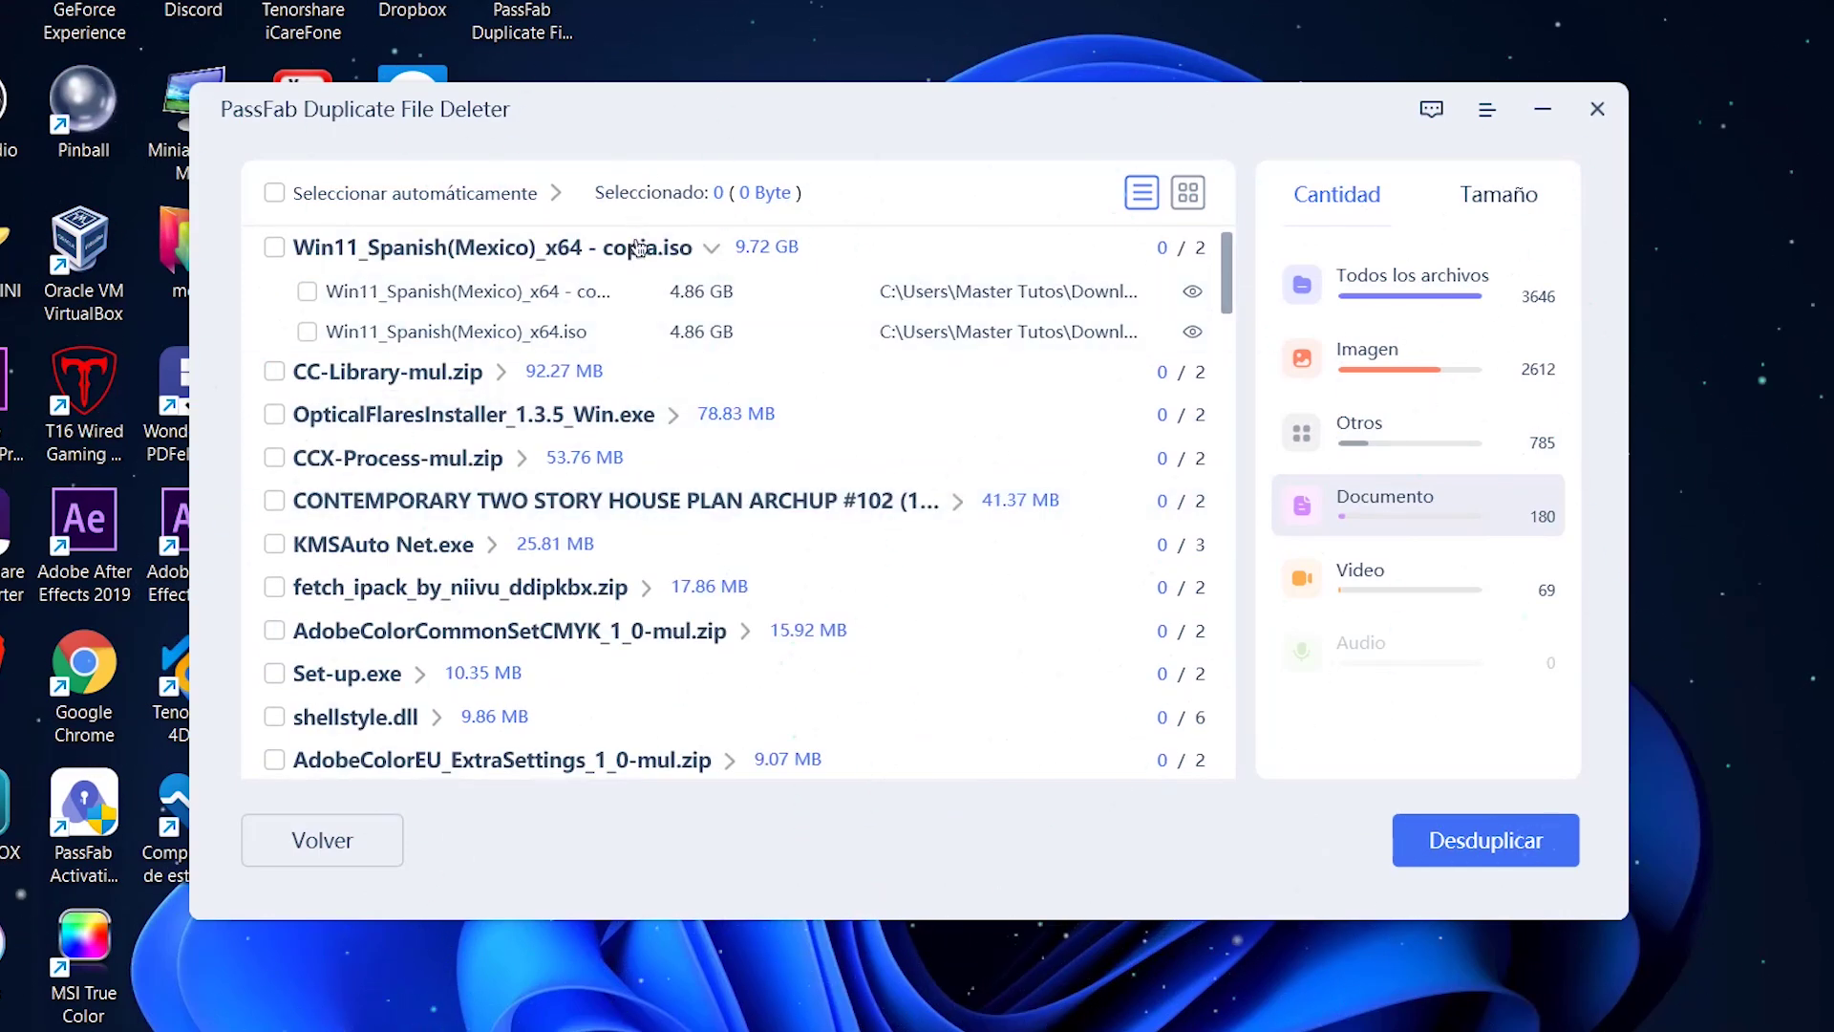
left_click(1390, 583)
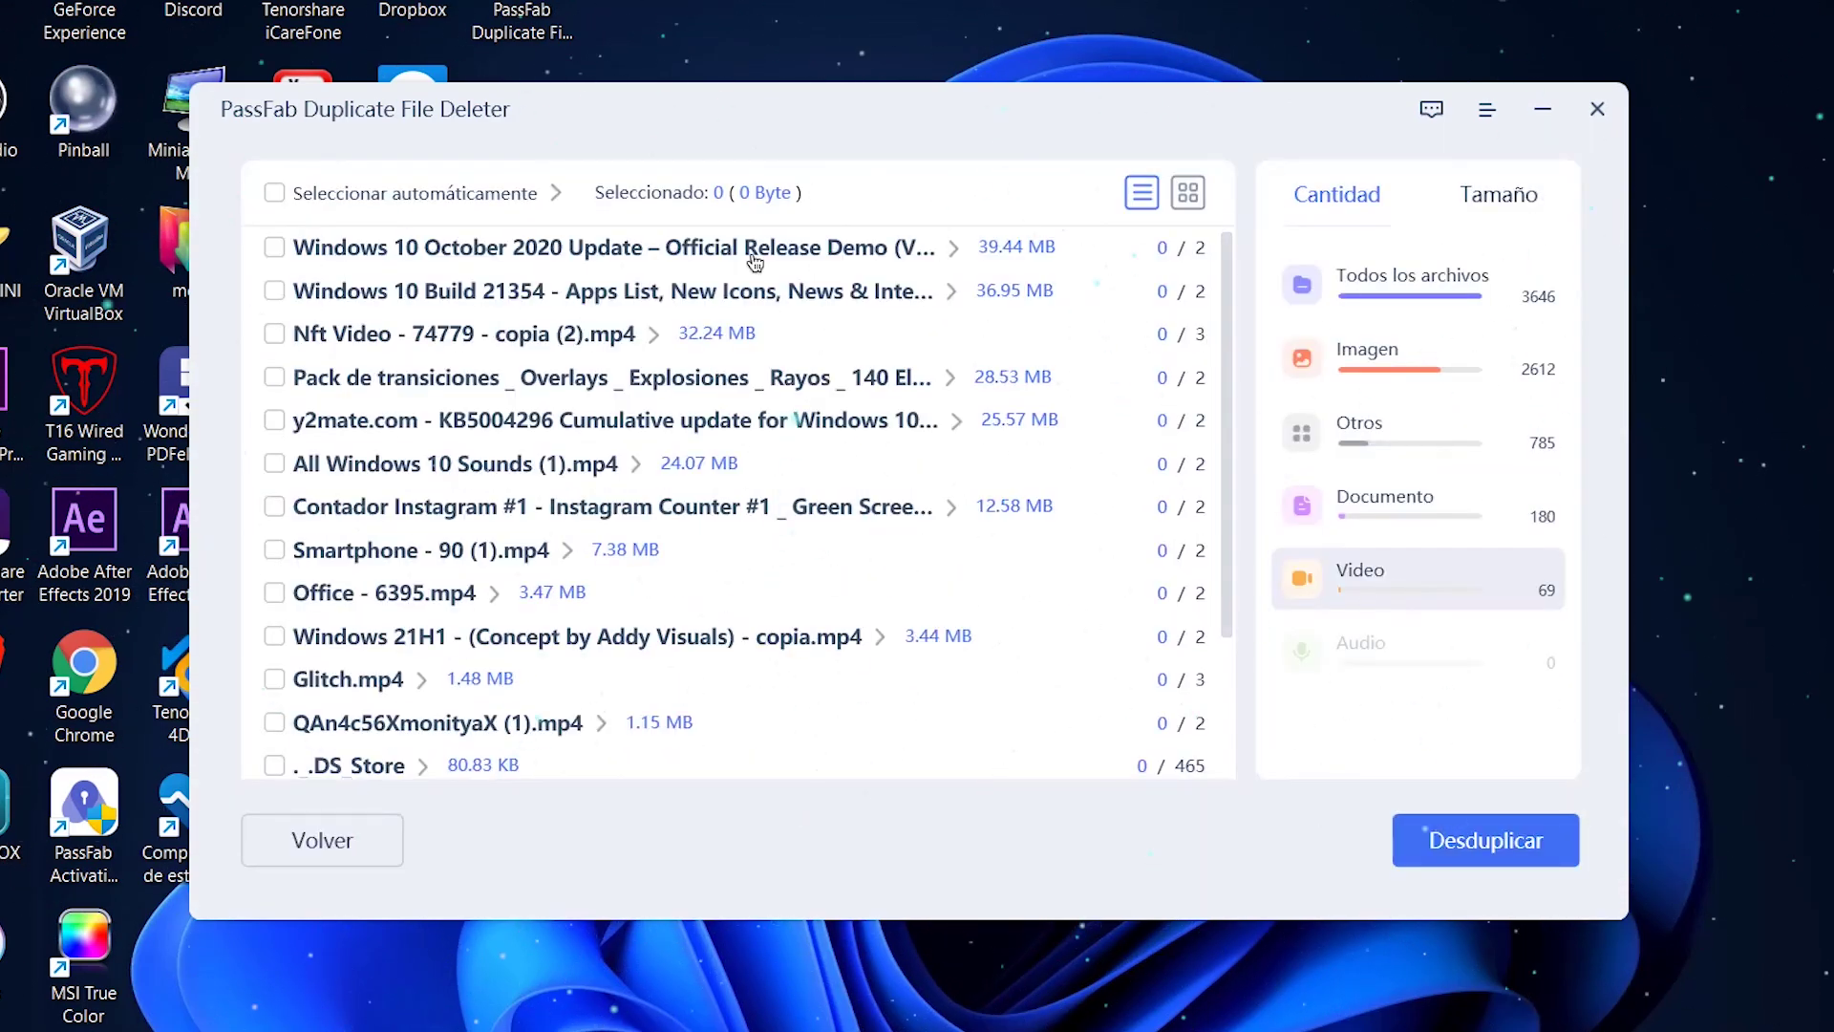
scroll(903, 578, "down", 3)
scroll(888, 544, "up", 3)
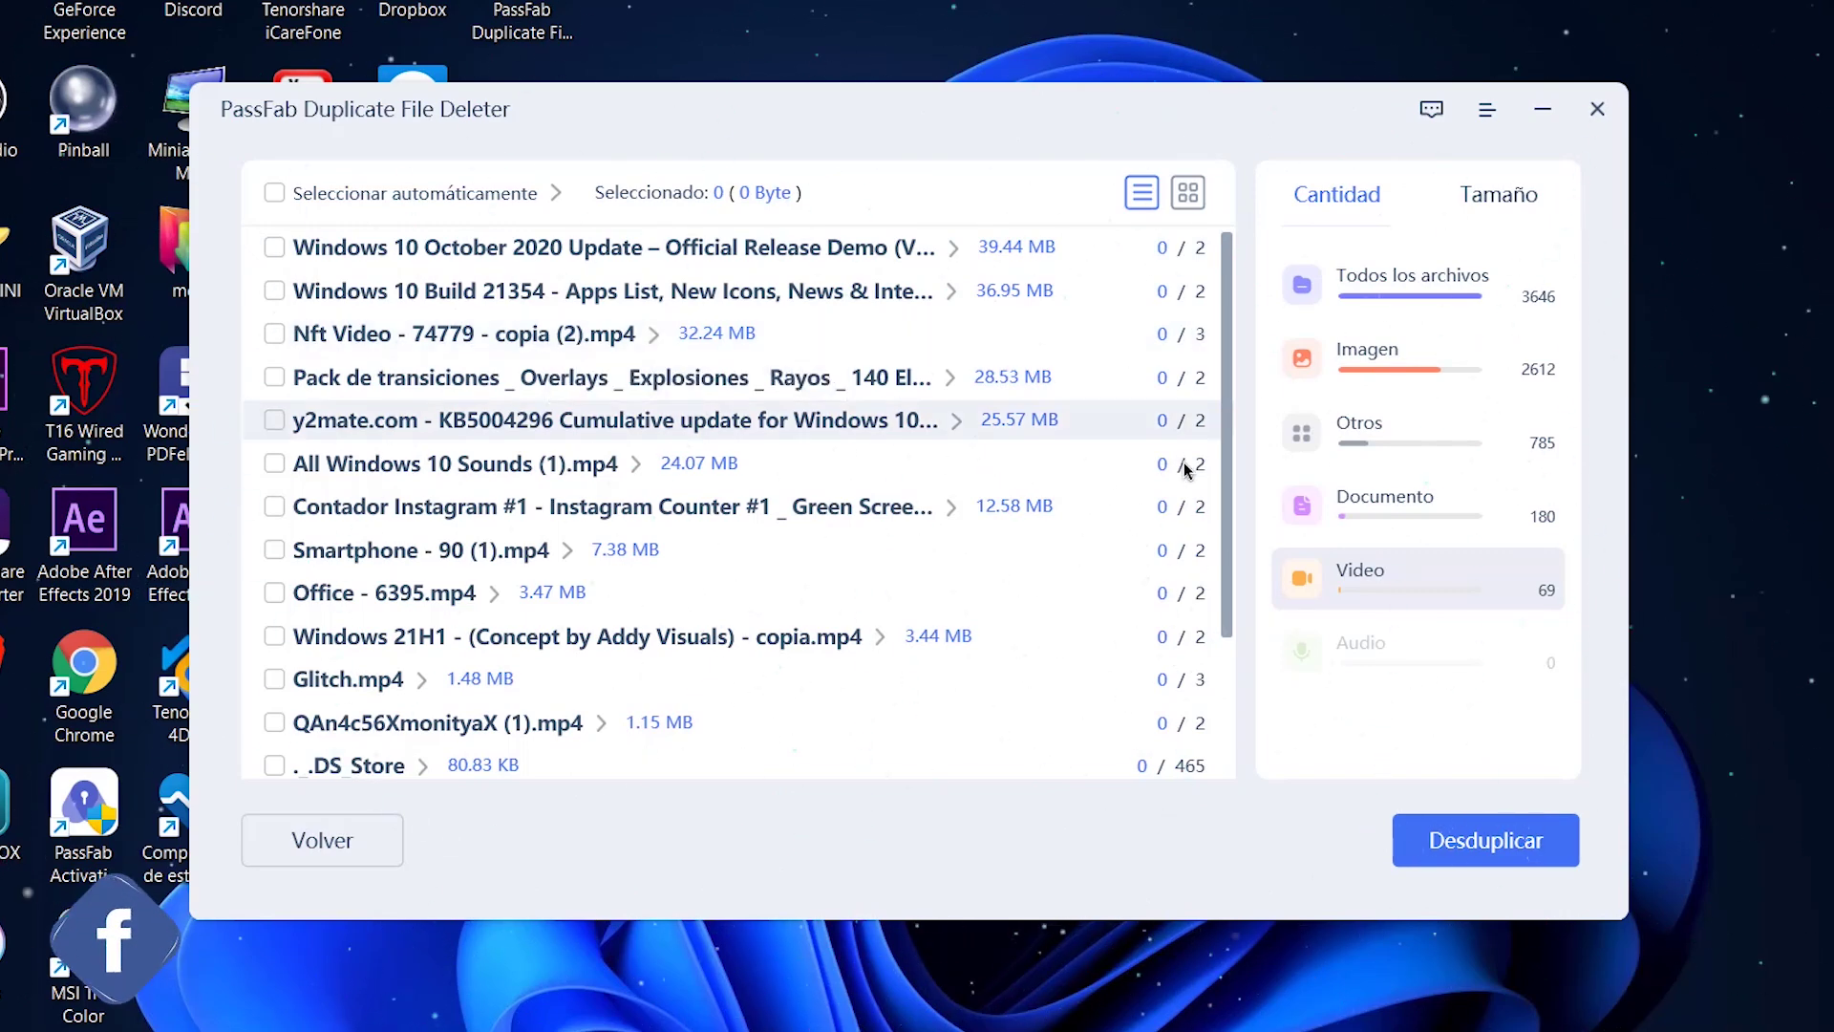
scroll(1188, 463, "down", 2)
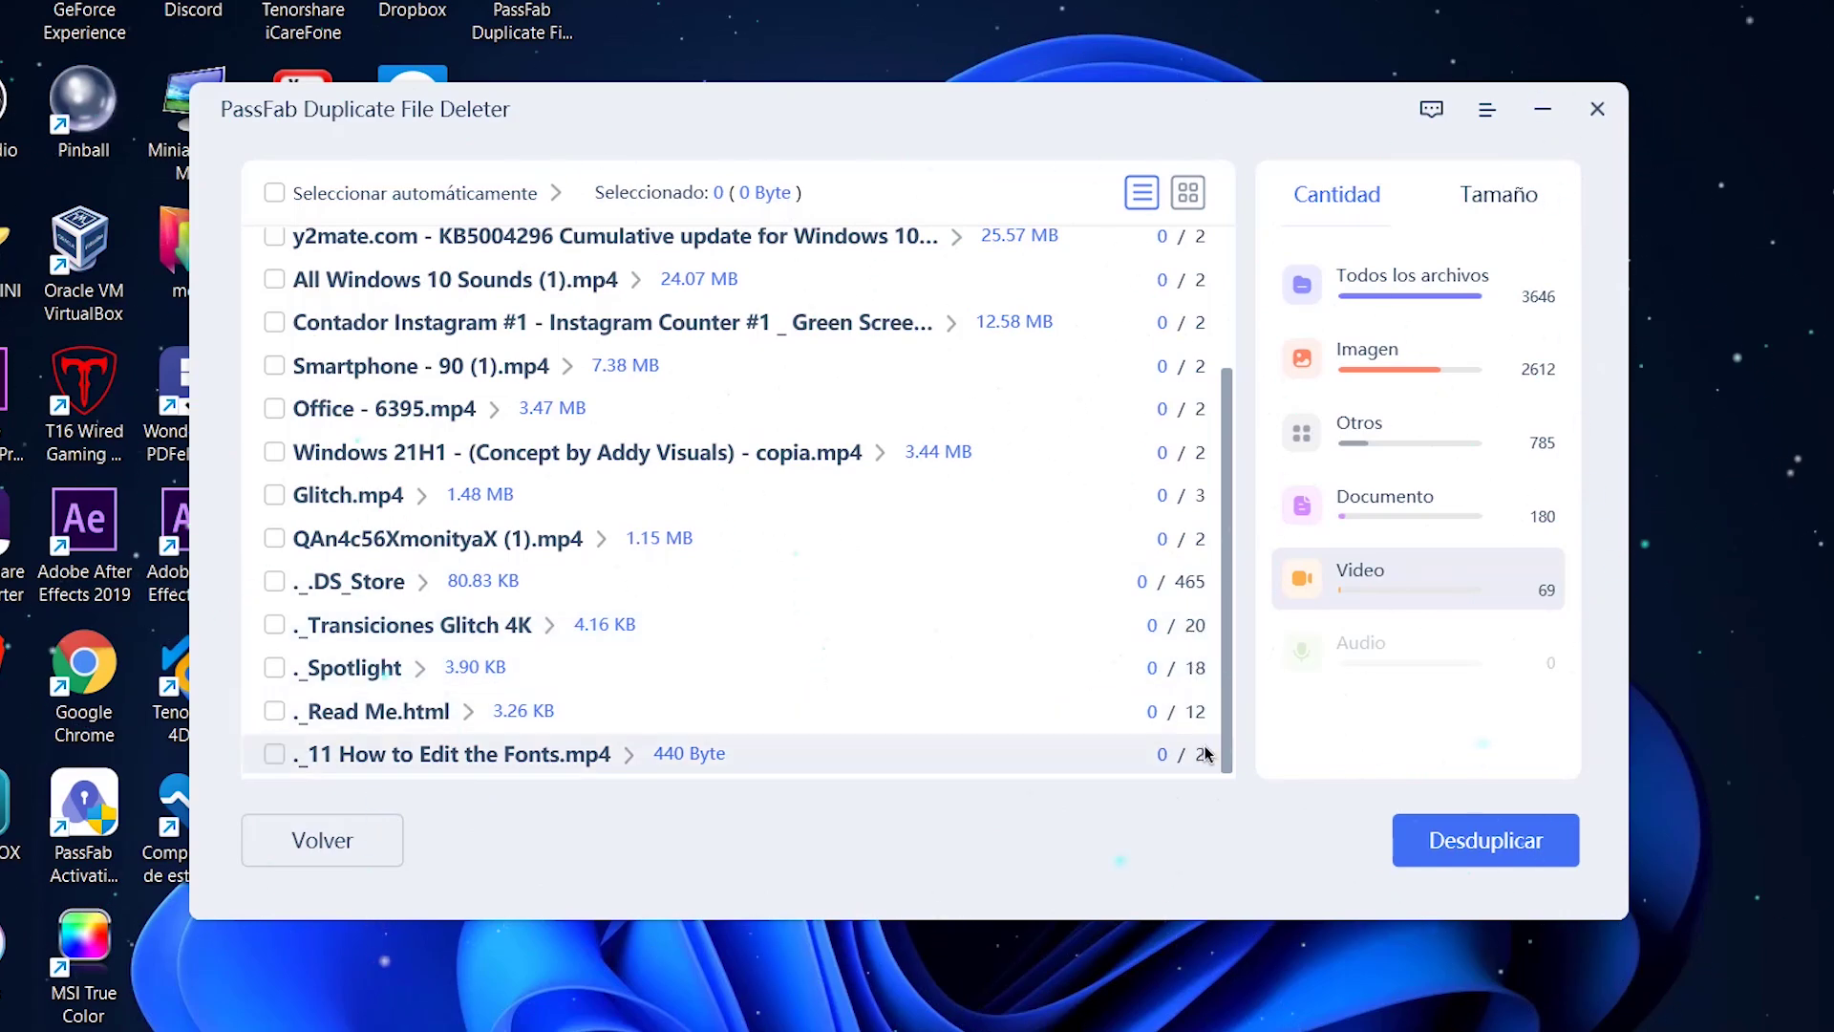
Compare the duplicate categories by size and by quantity, and display the list of all files
scroll(1205, 754, "up", 3)
left_click(1500, 195)
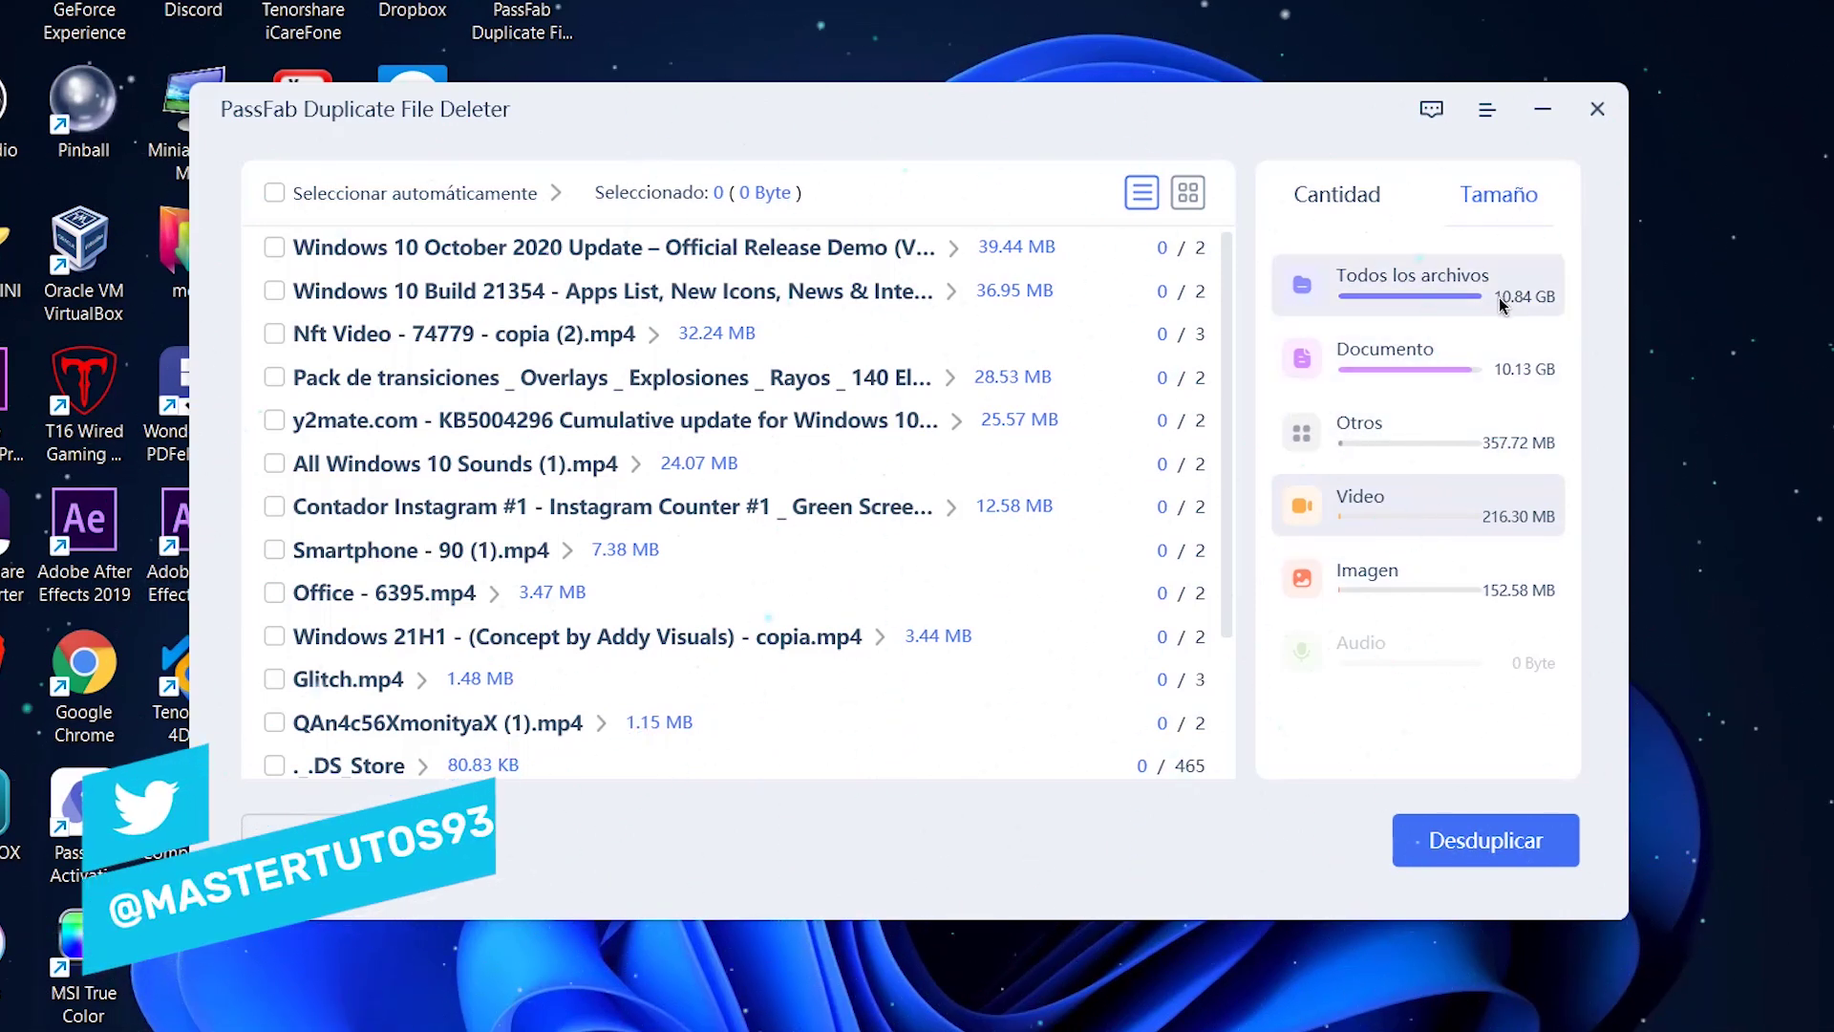
mouse_move(1526, 305)
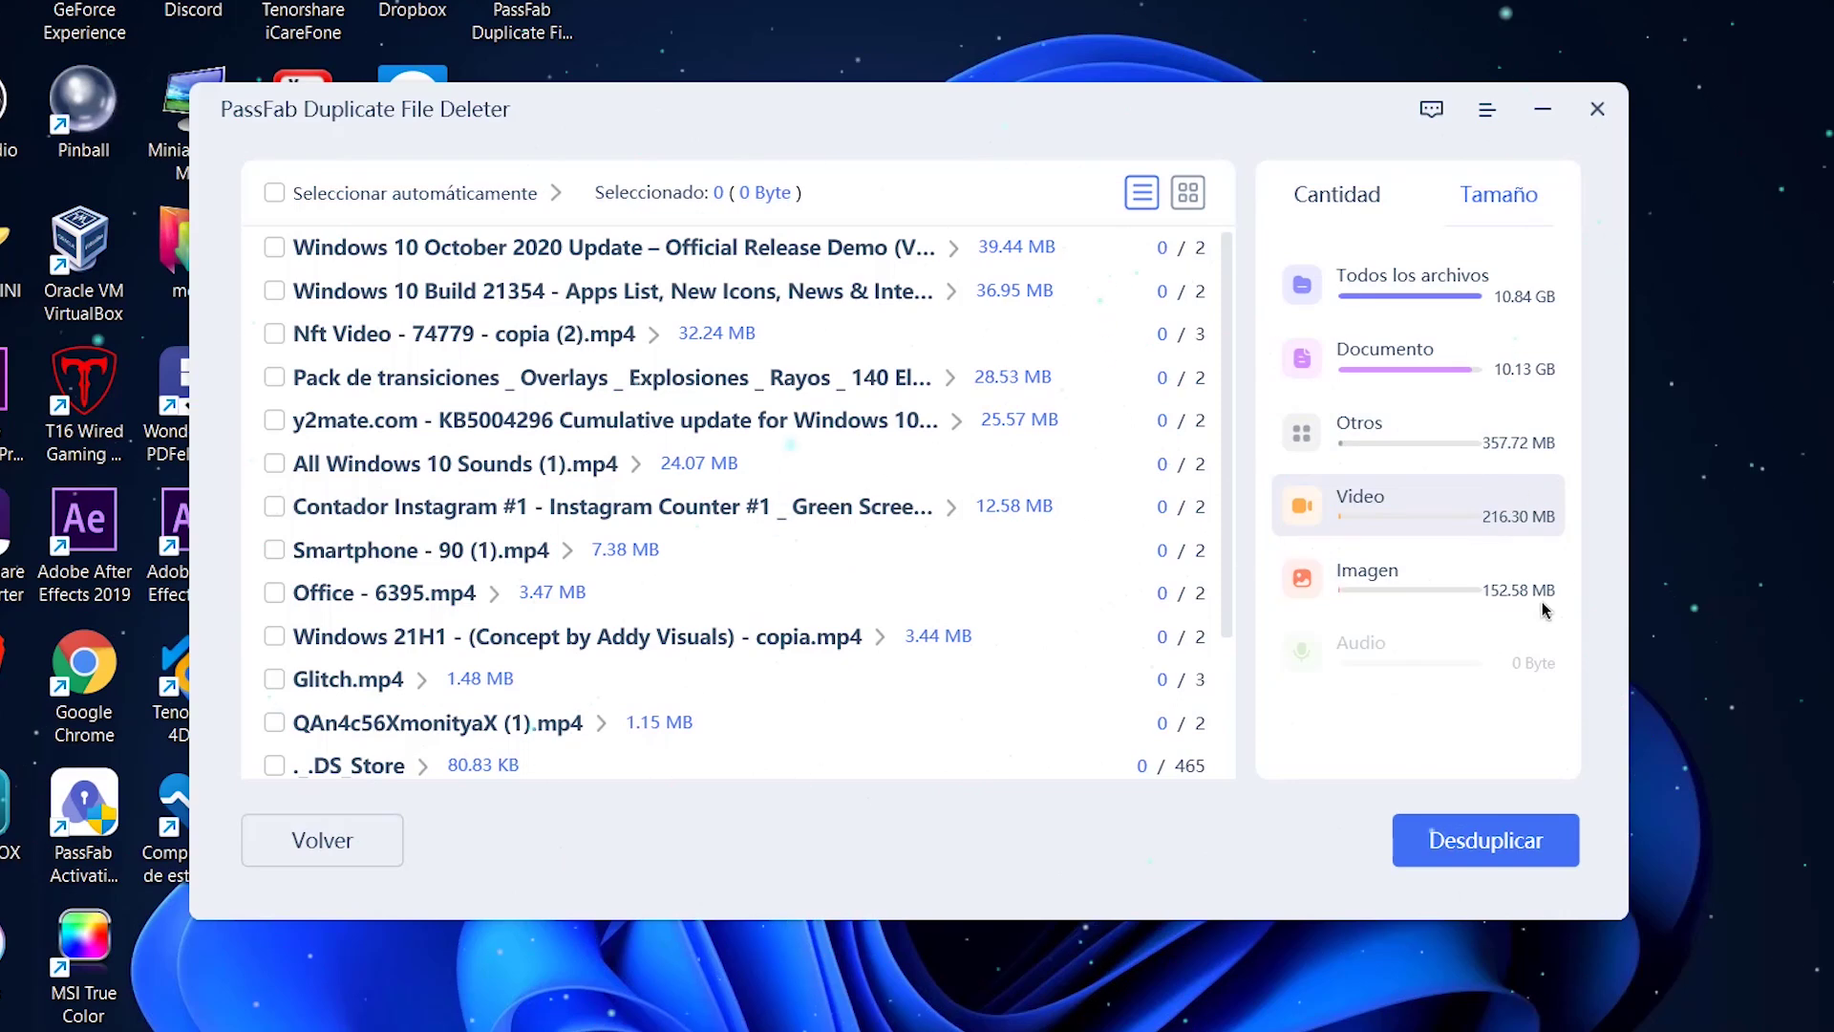
left_click(1351, 195)
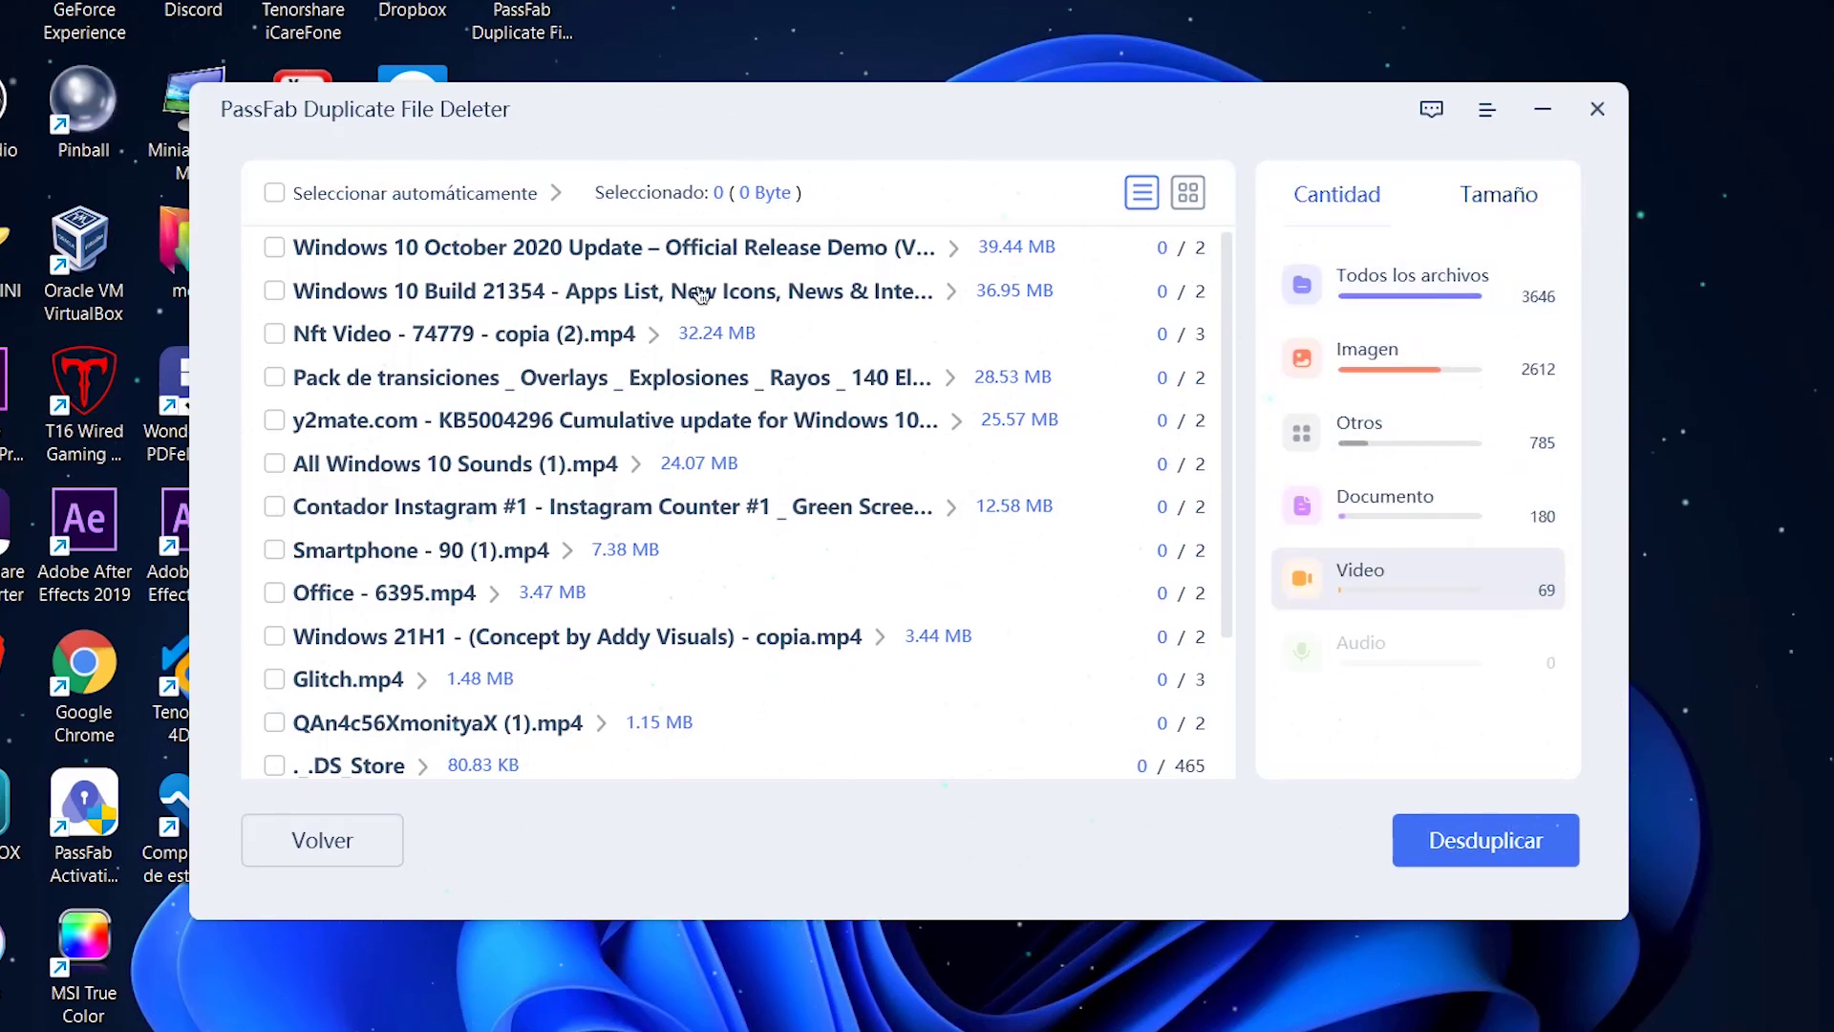
left_click(1404, 285)
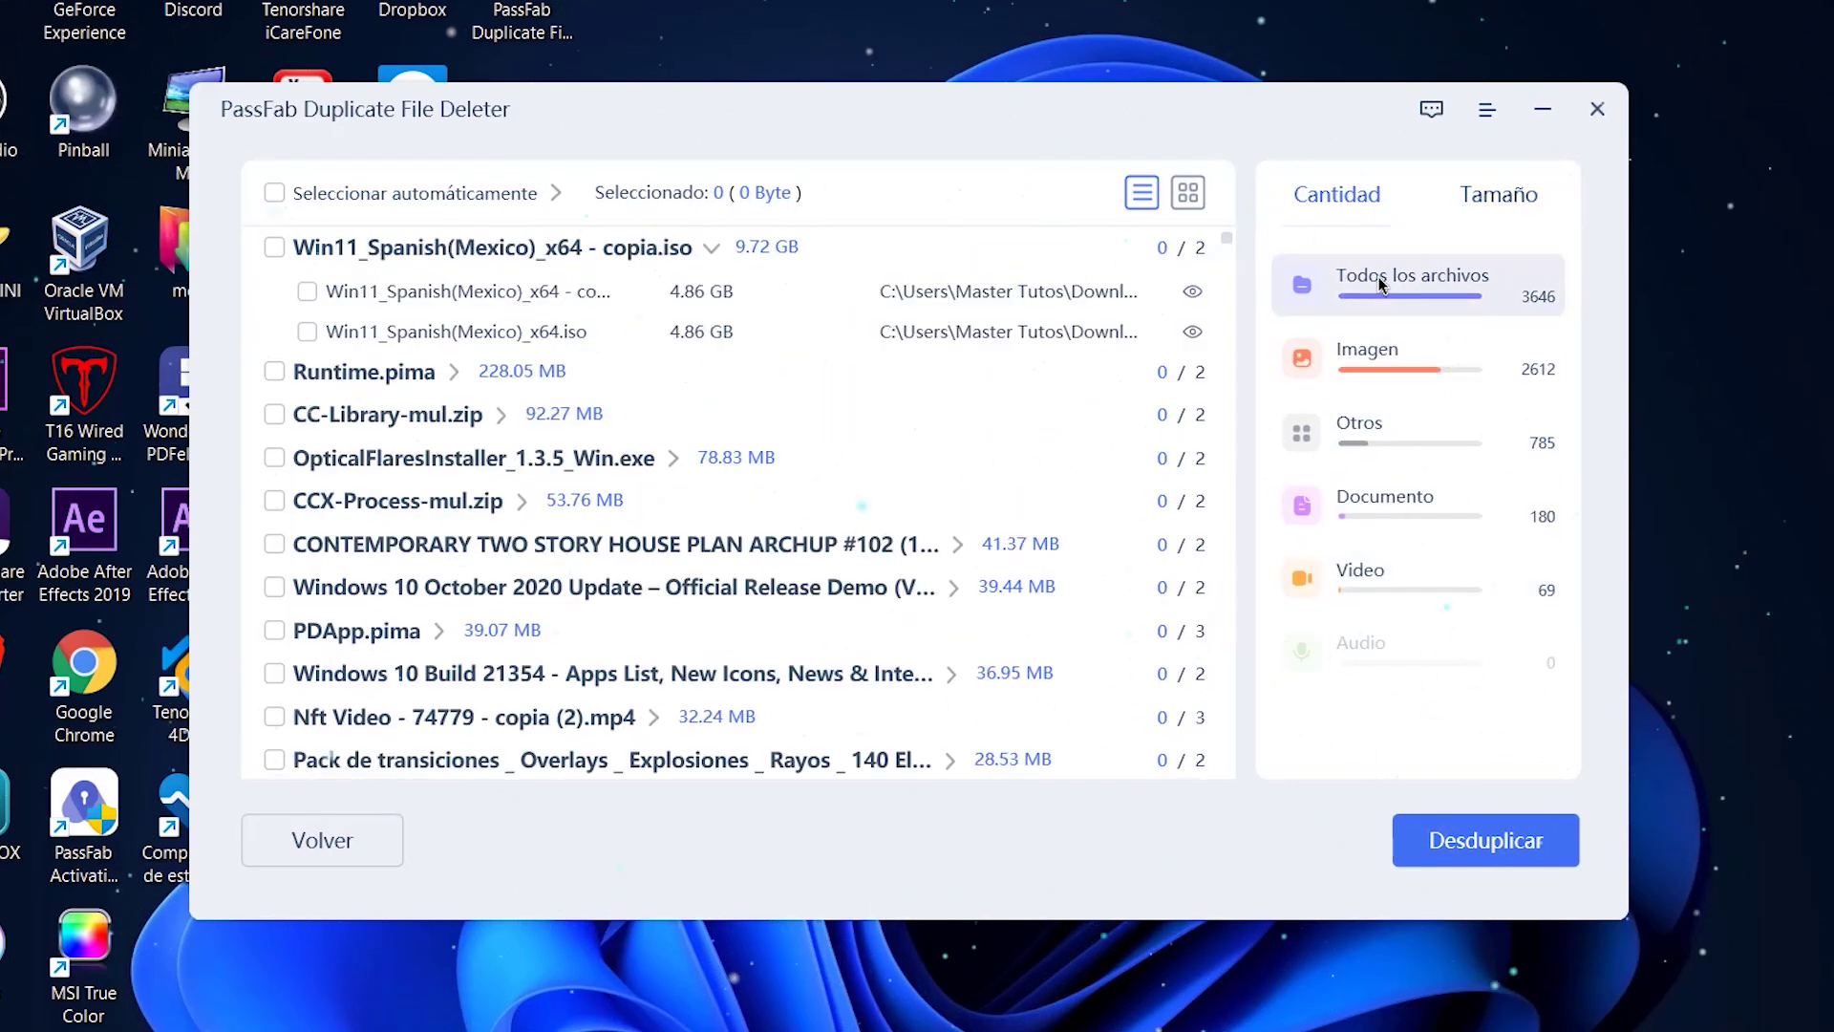
Expand the 1OF_00487.jpg group in the Imagen category and preview 1OF_00460.jpg and 1OF_00464.jpg
left_click(1379, 373)
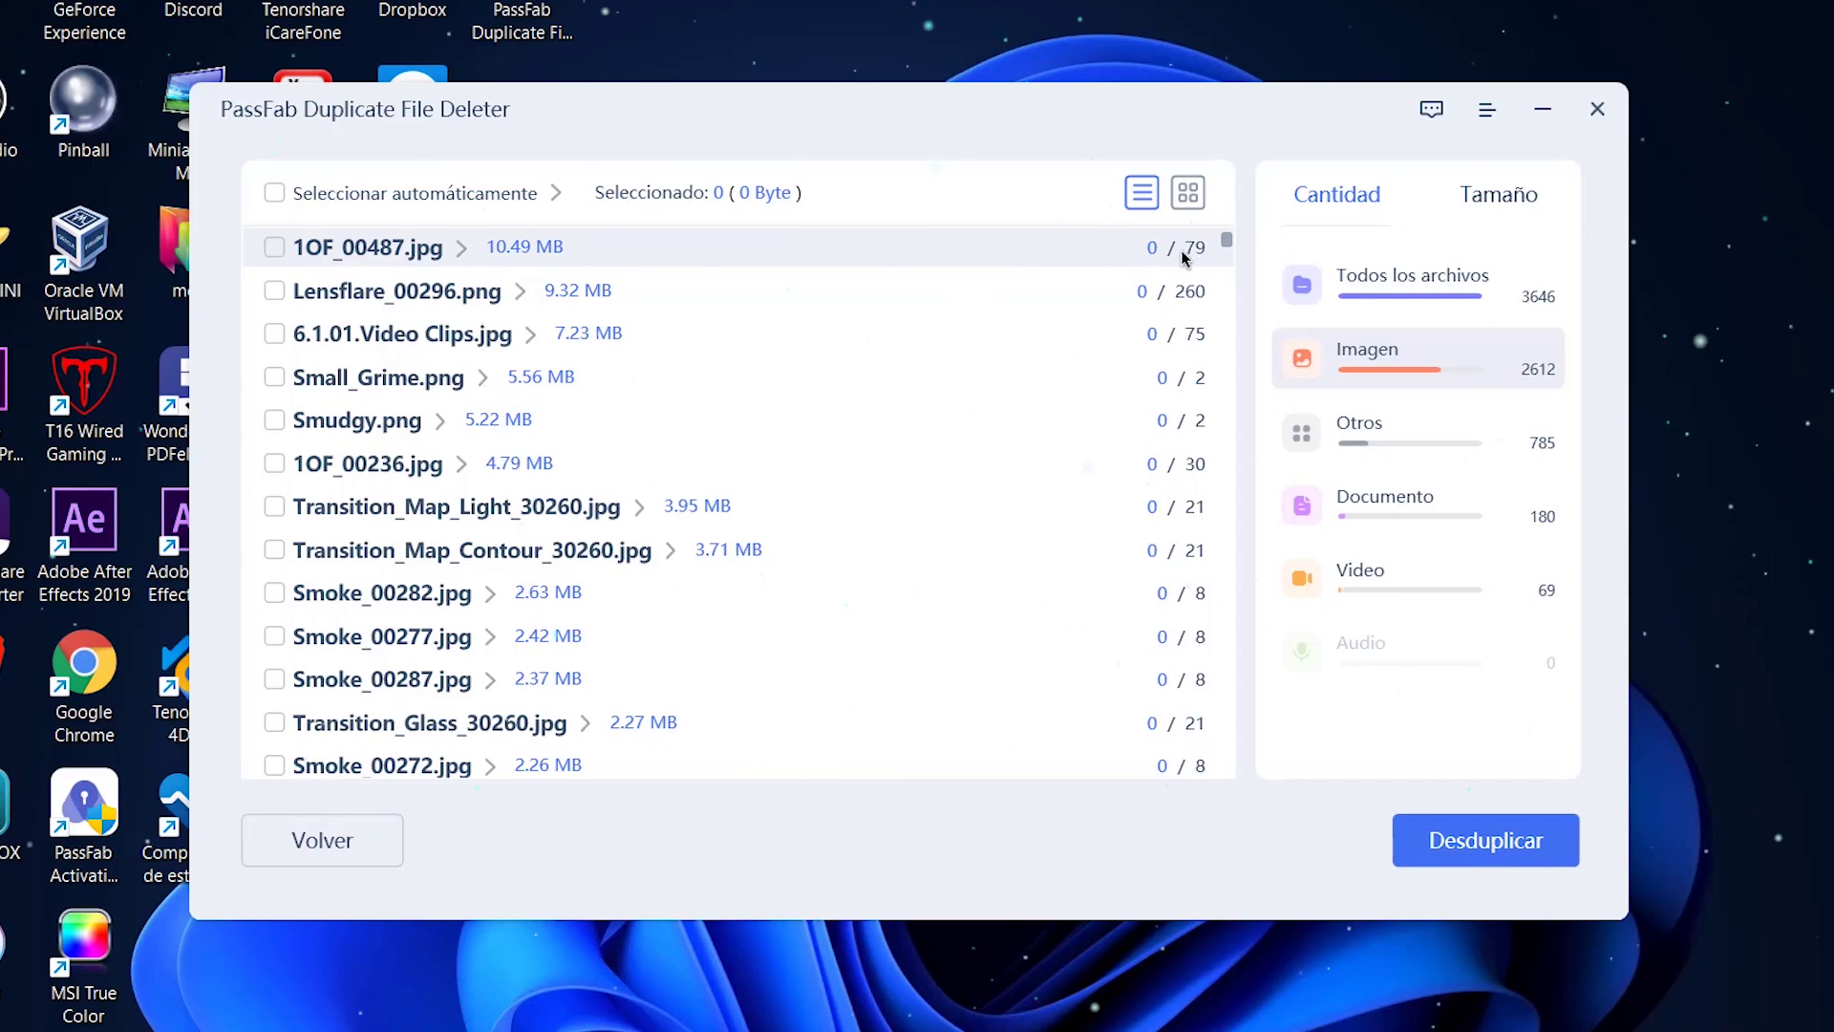
left_click(437, 249)
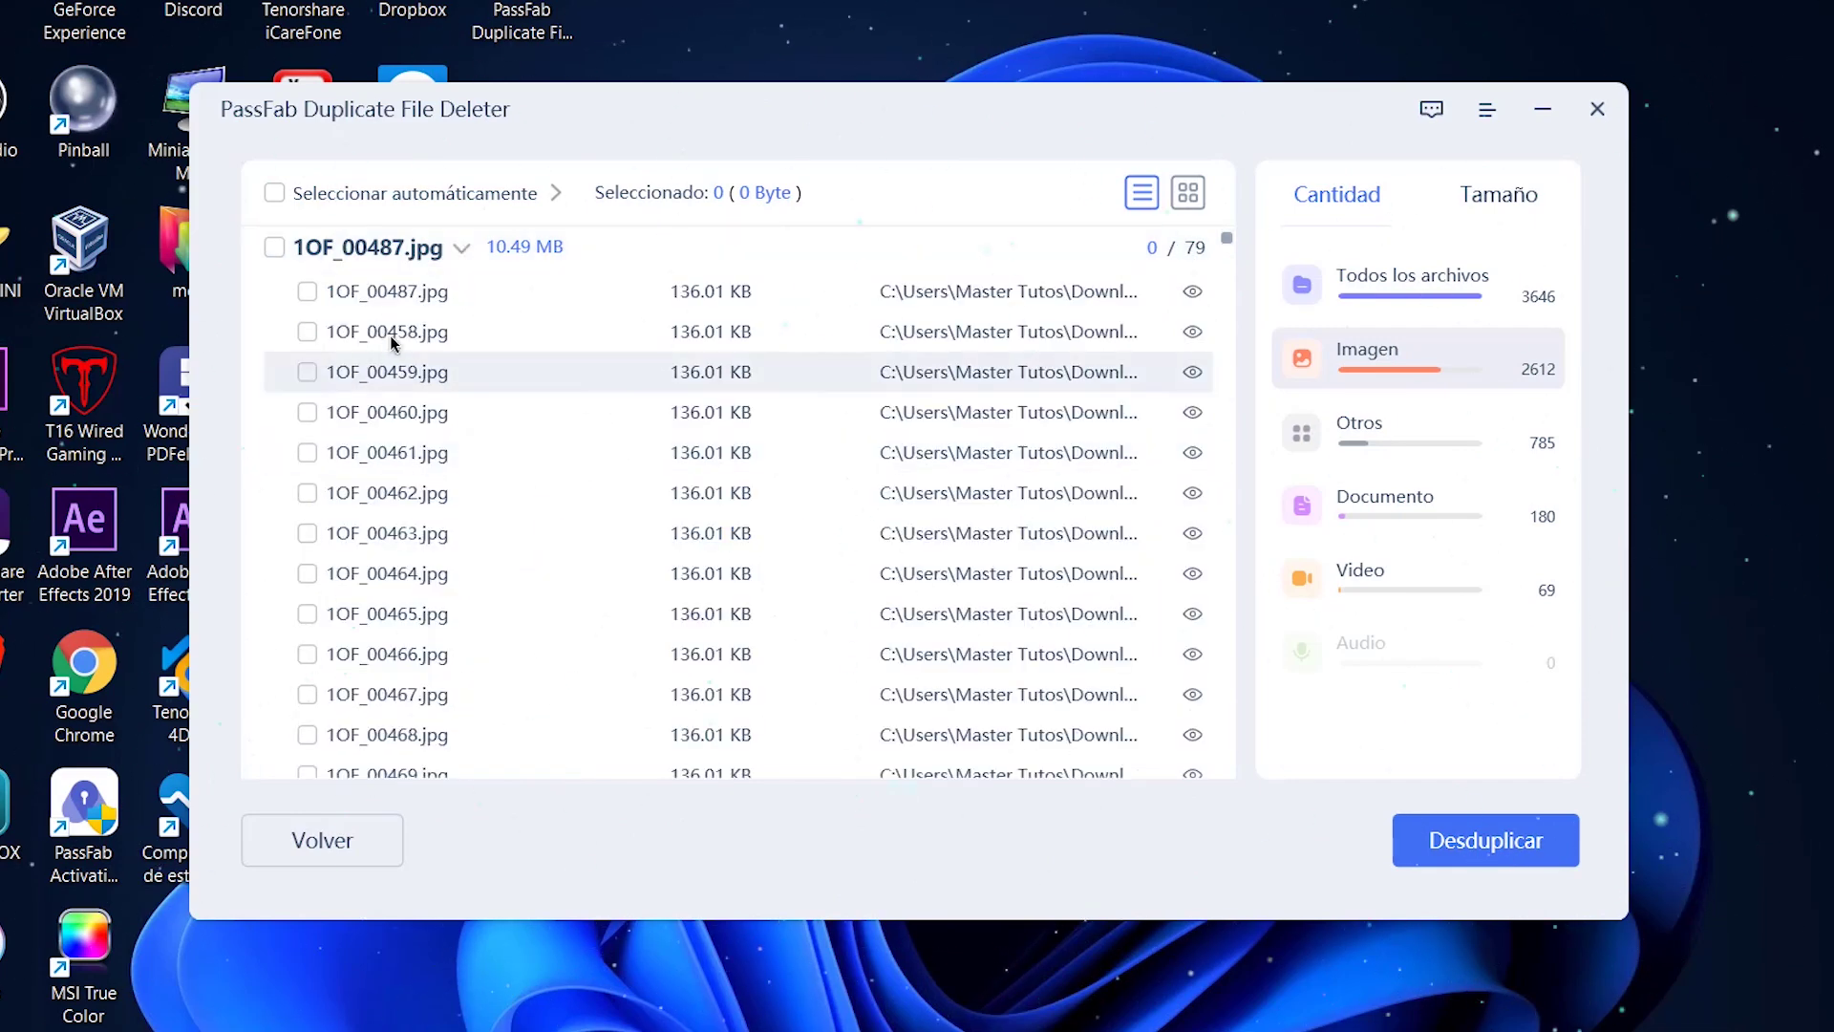
scroll(430, 491, "down", 5)
scroll(430, 491, "up", 5)
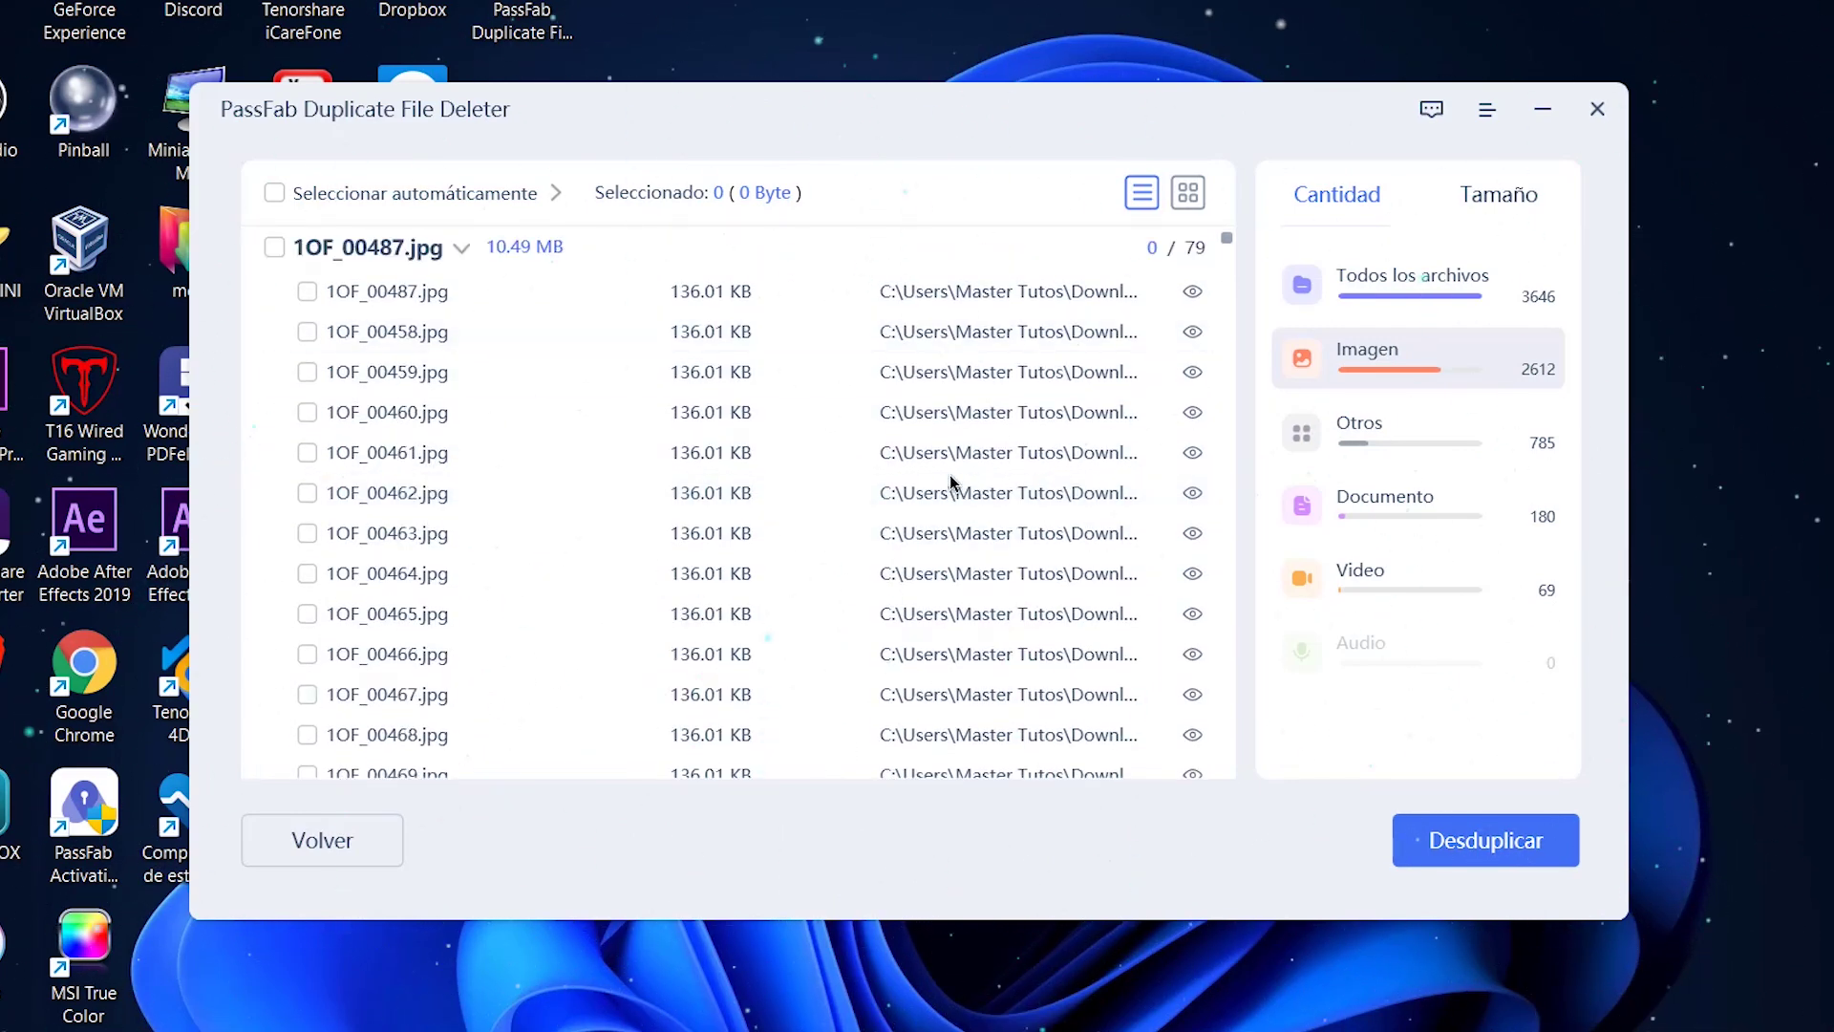
left_click(1192, 414)
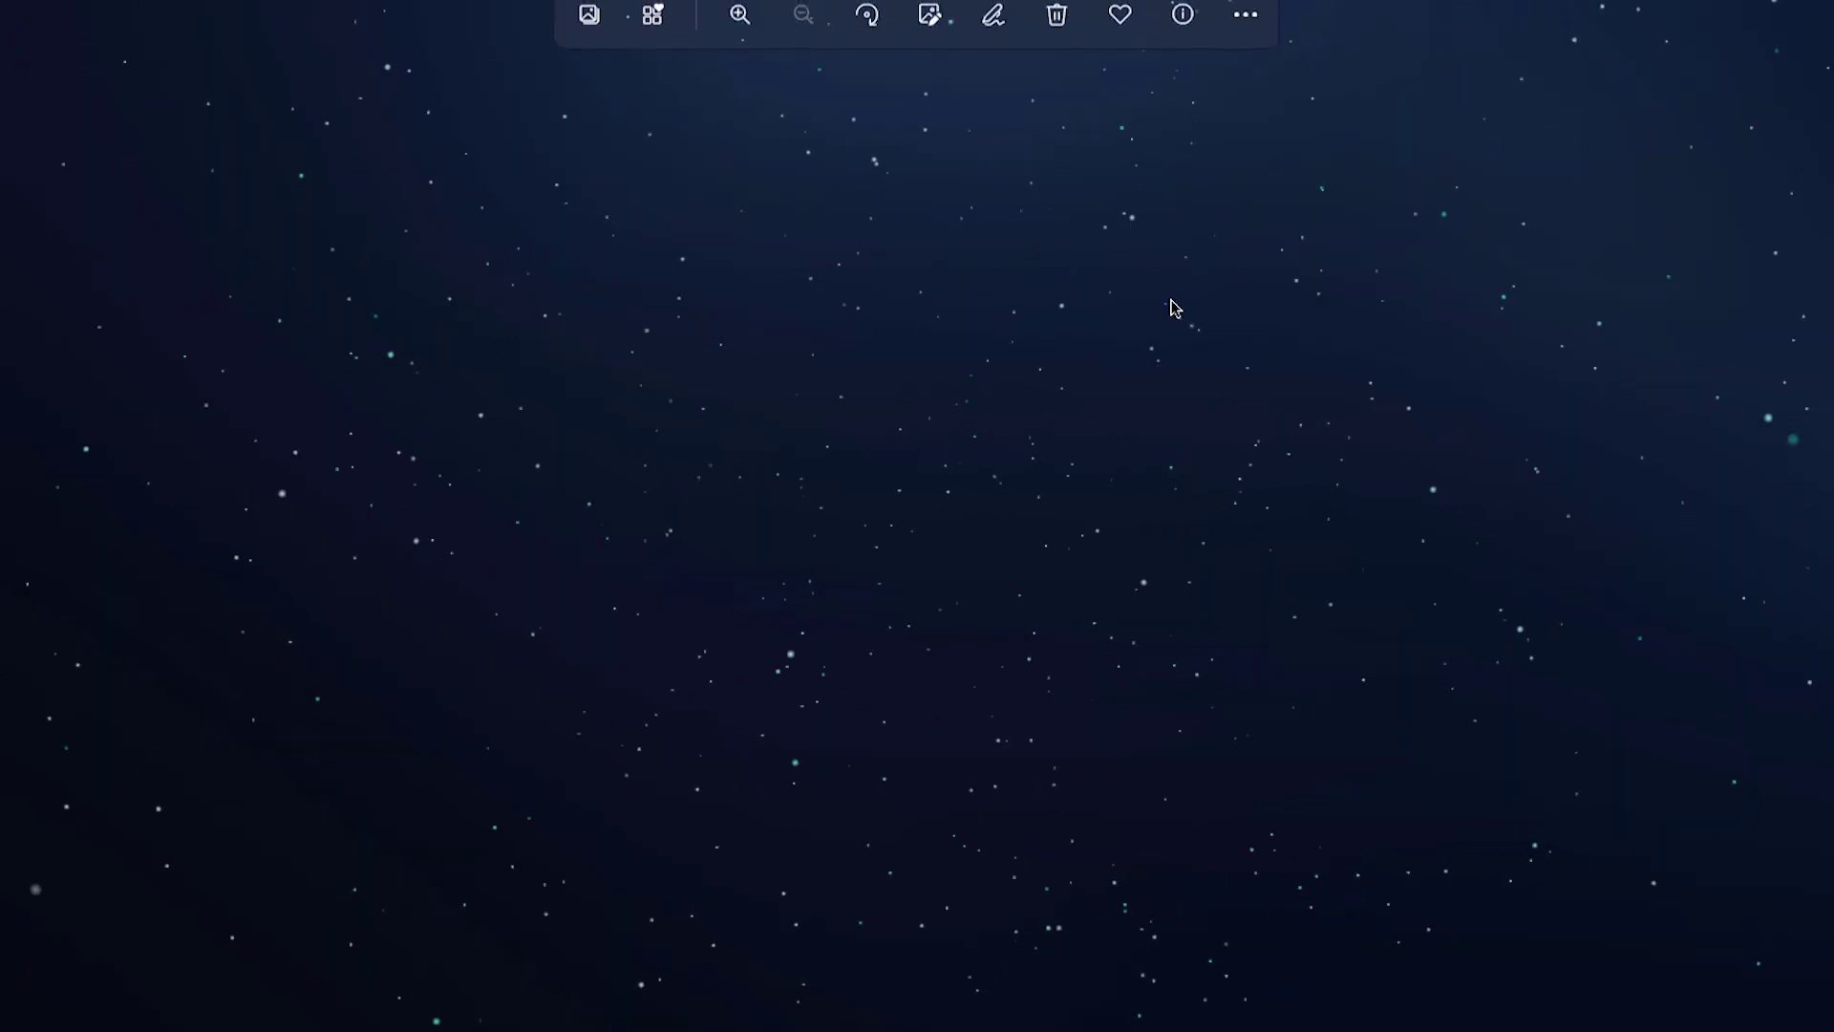
key("Escape")
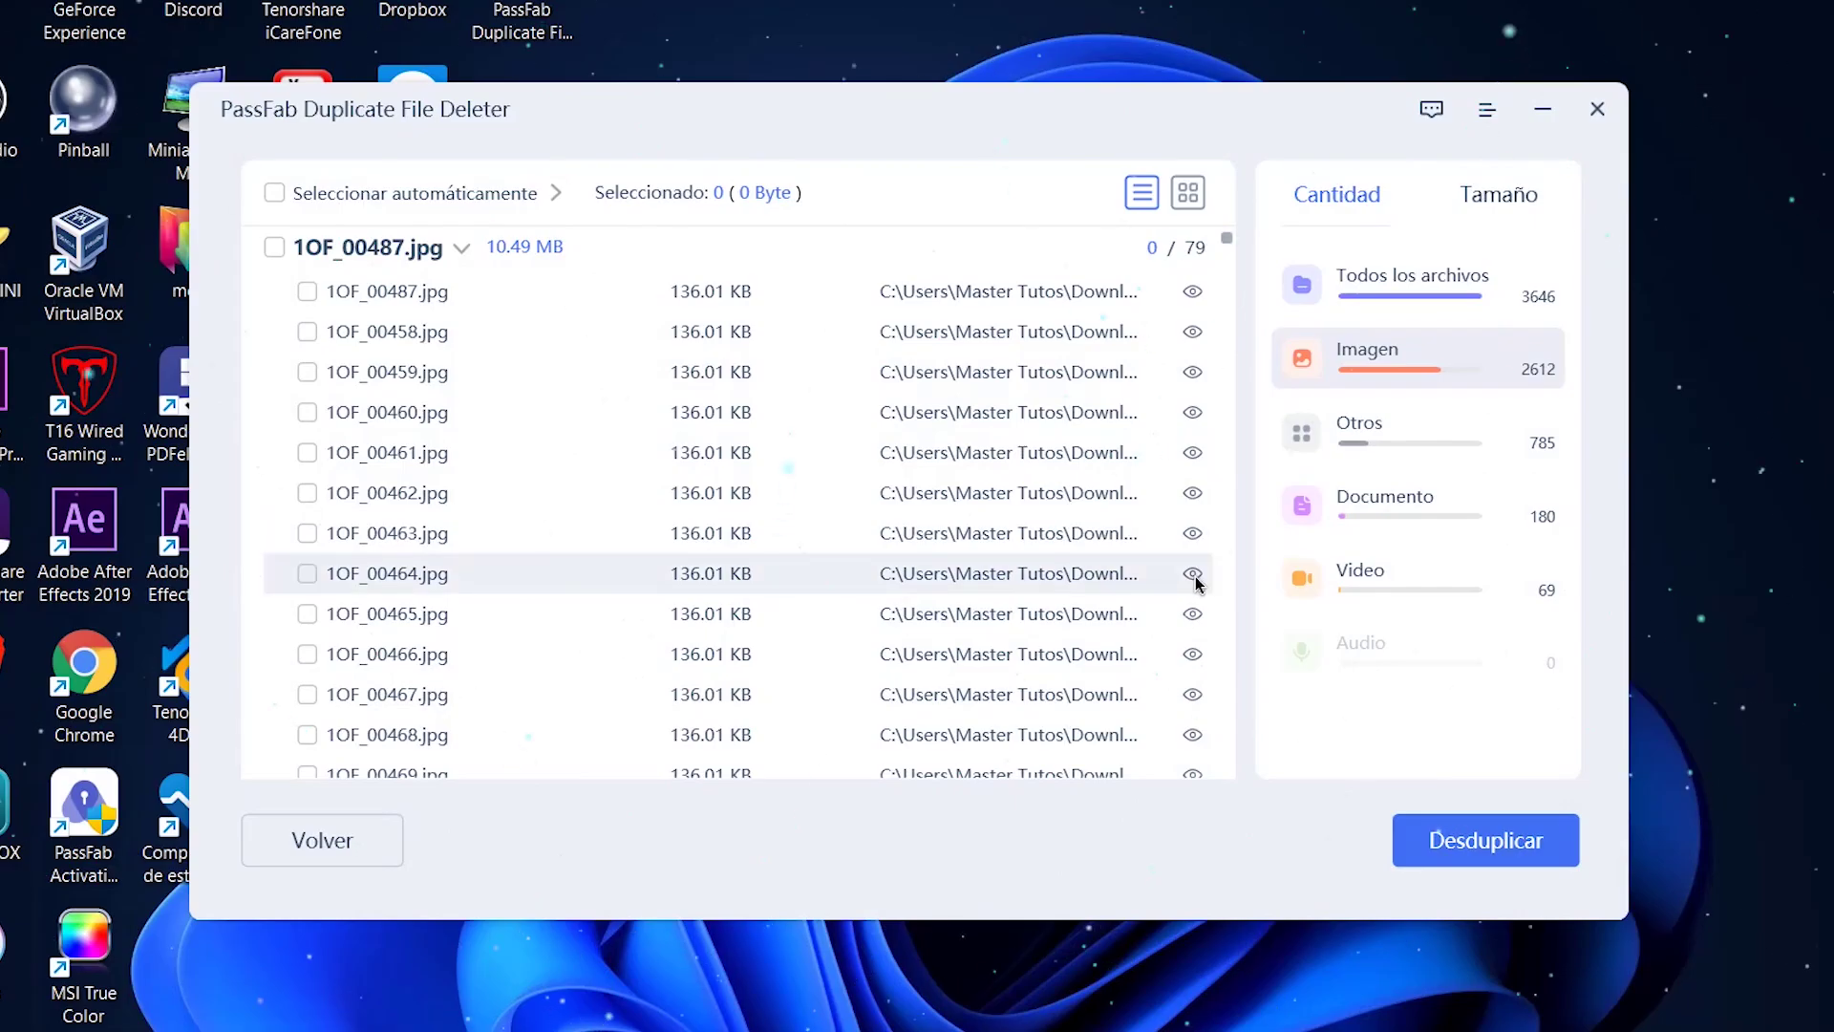
left_click(1193, 577)
key("Escape")
Preview Smoke_00276.jpg and Smoke_00035.jpg from their duplicate groups and look through the rest of the image list
scroll(785, 623, "down", 10)
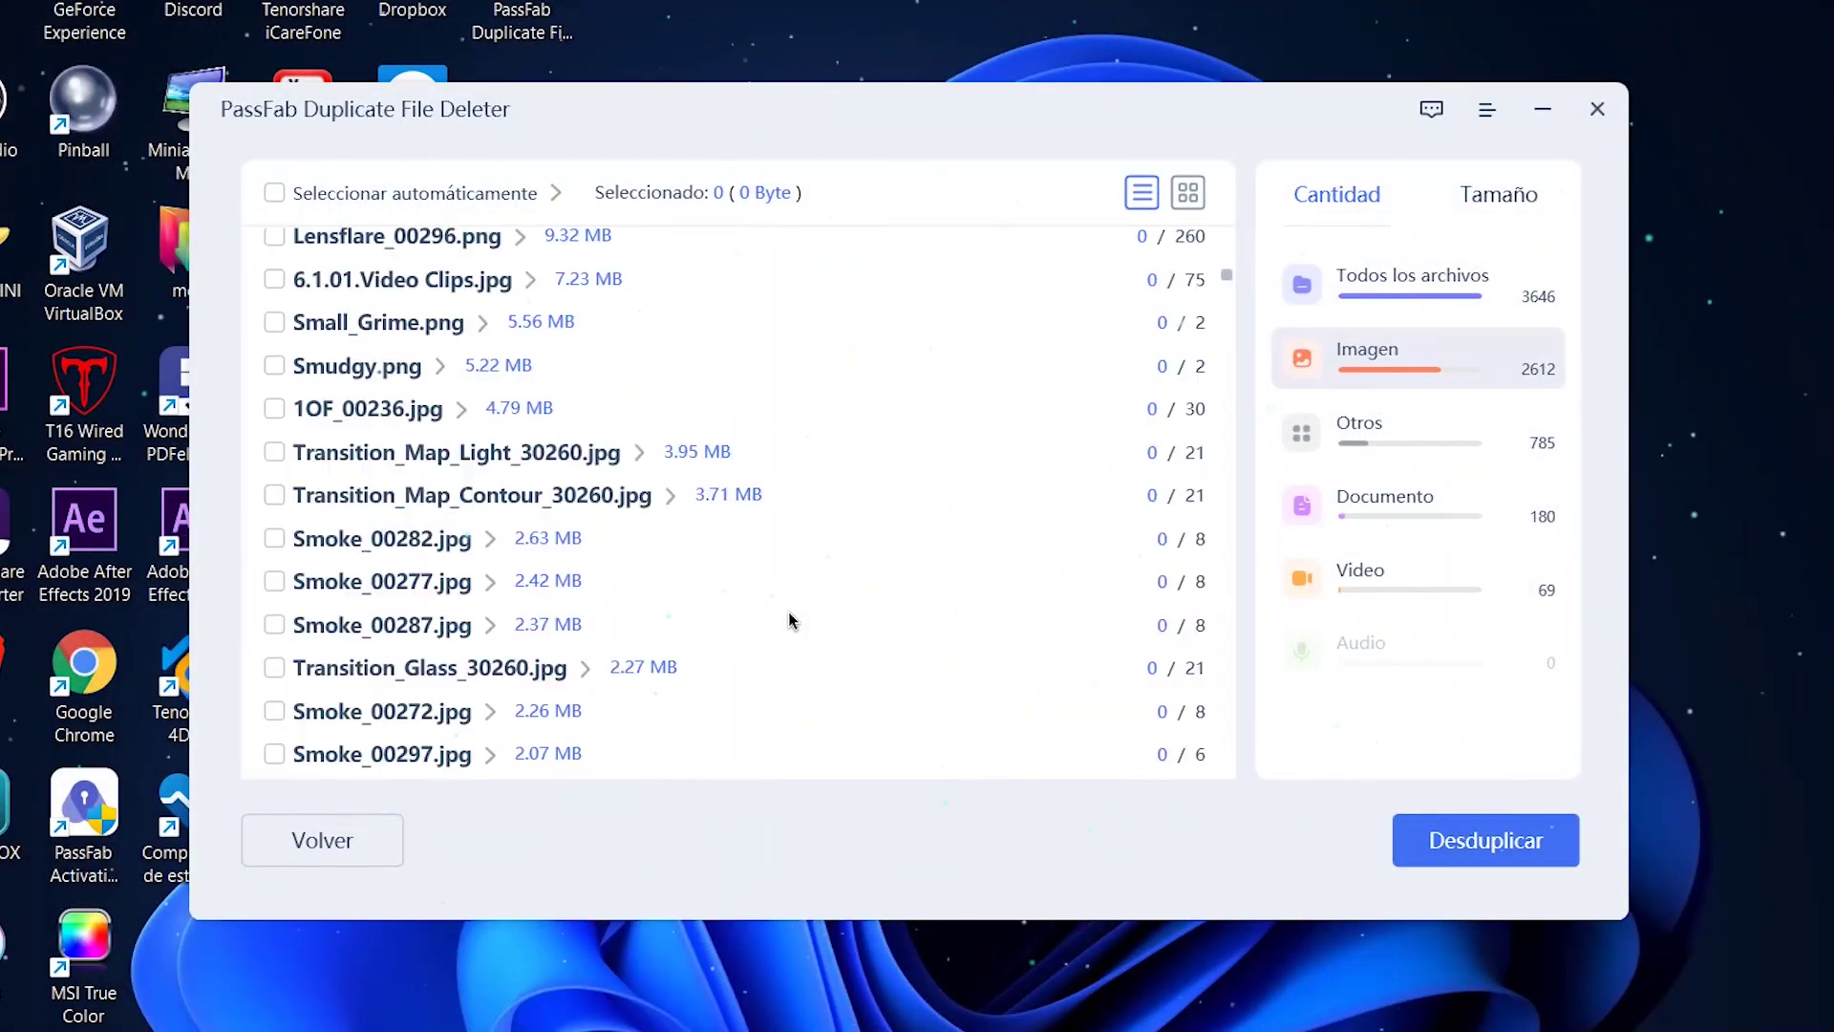
scroll(785, 622, "up", 4)
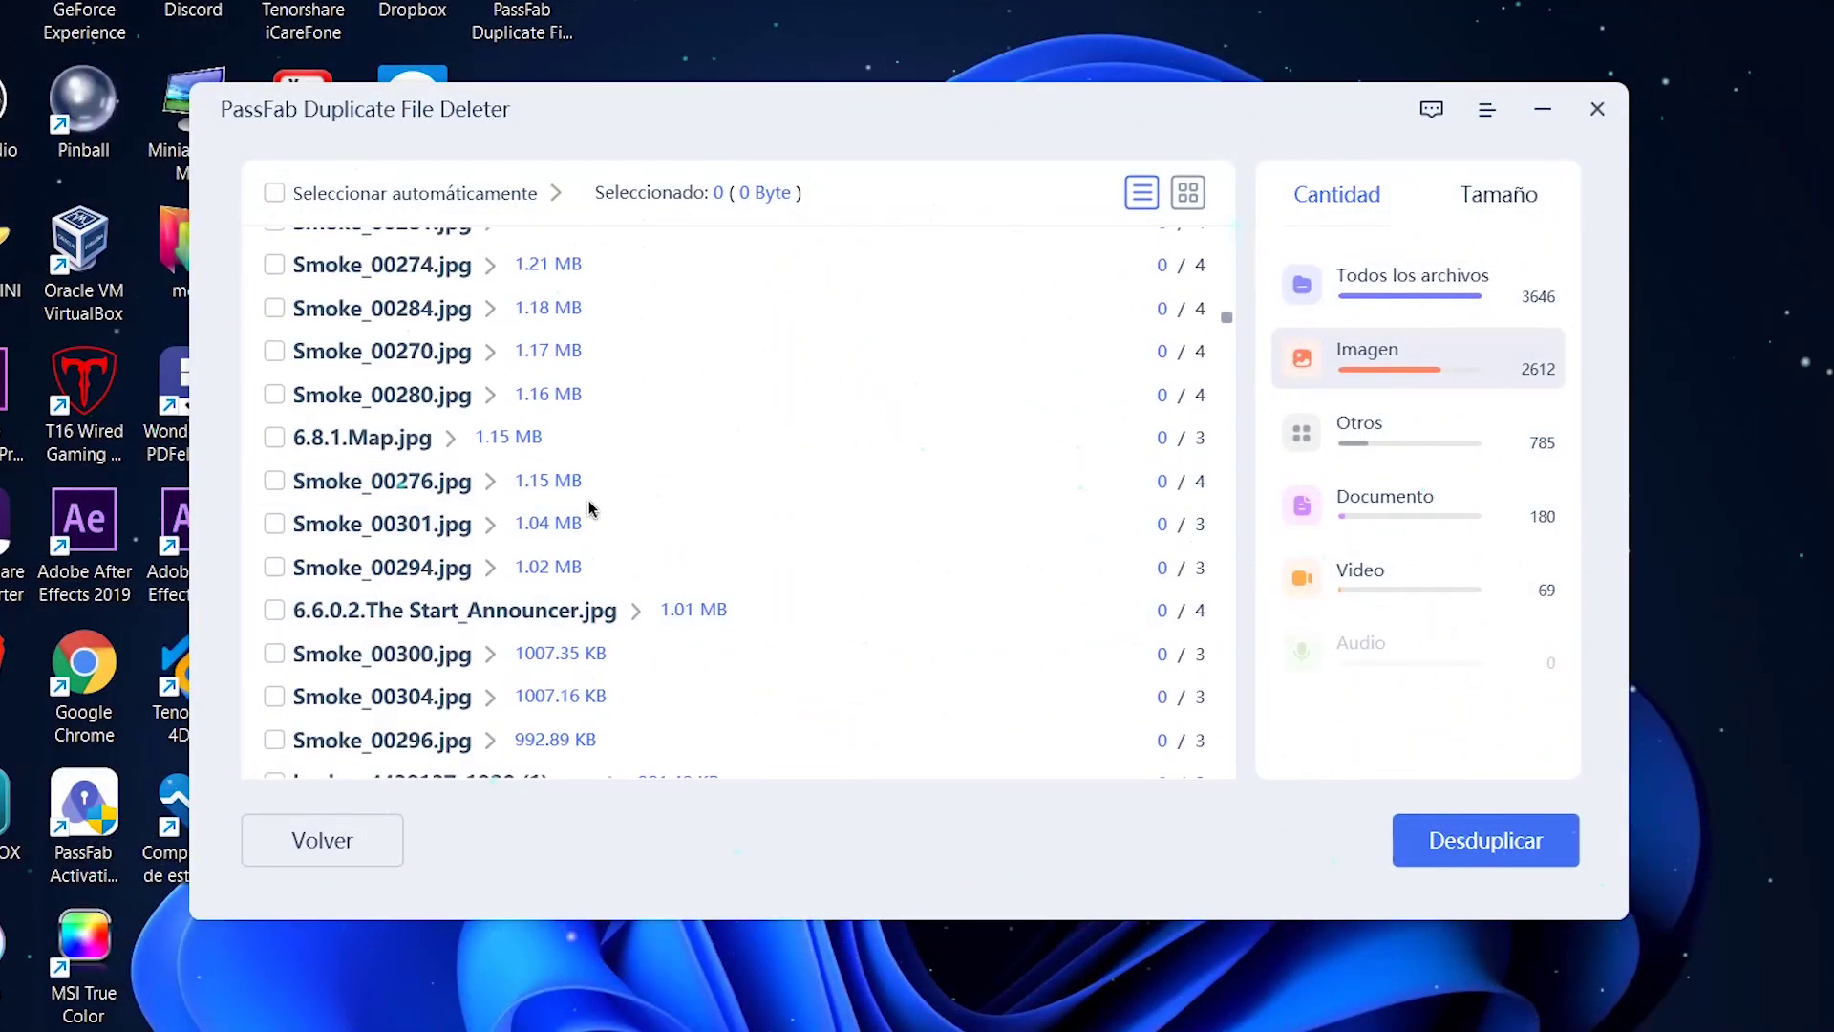
left_click(491, 481)
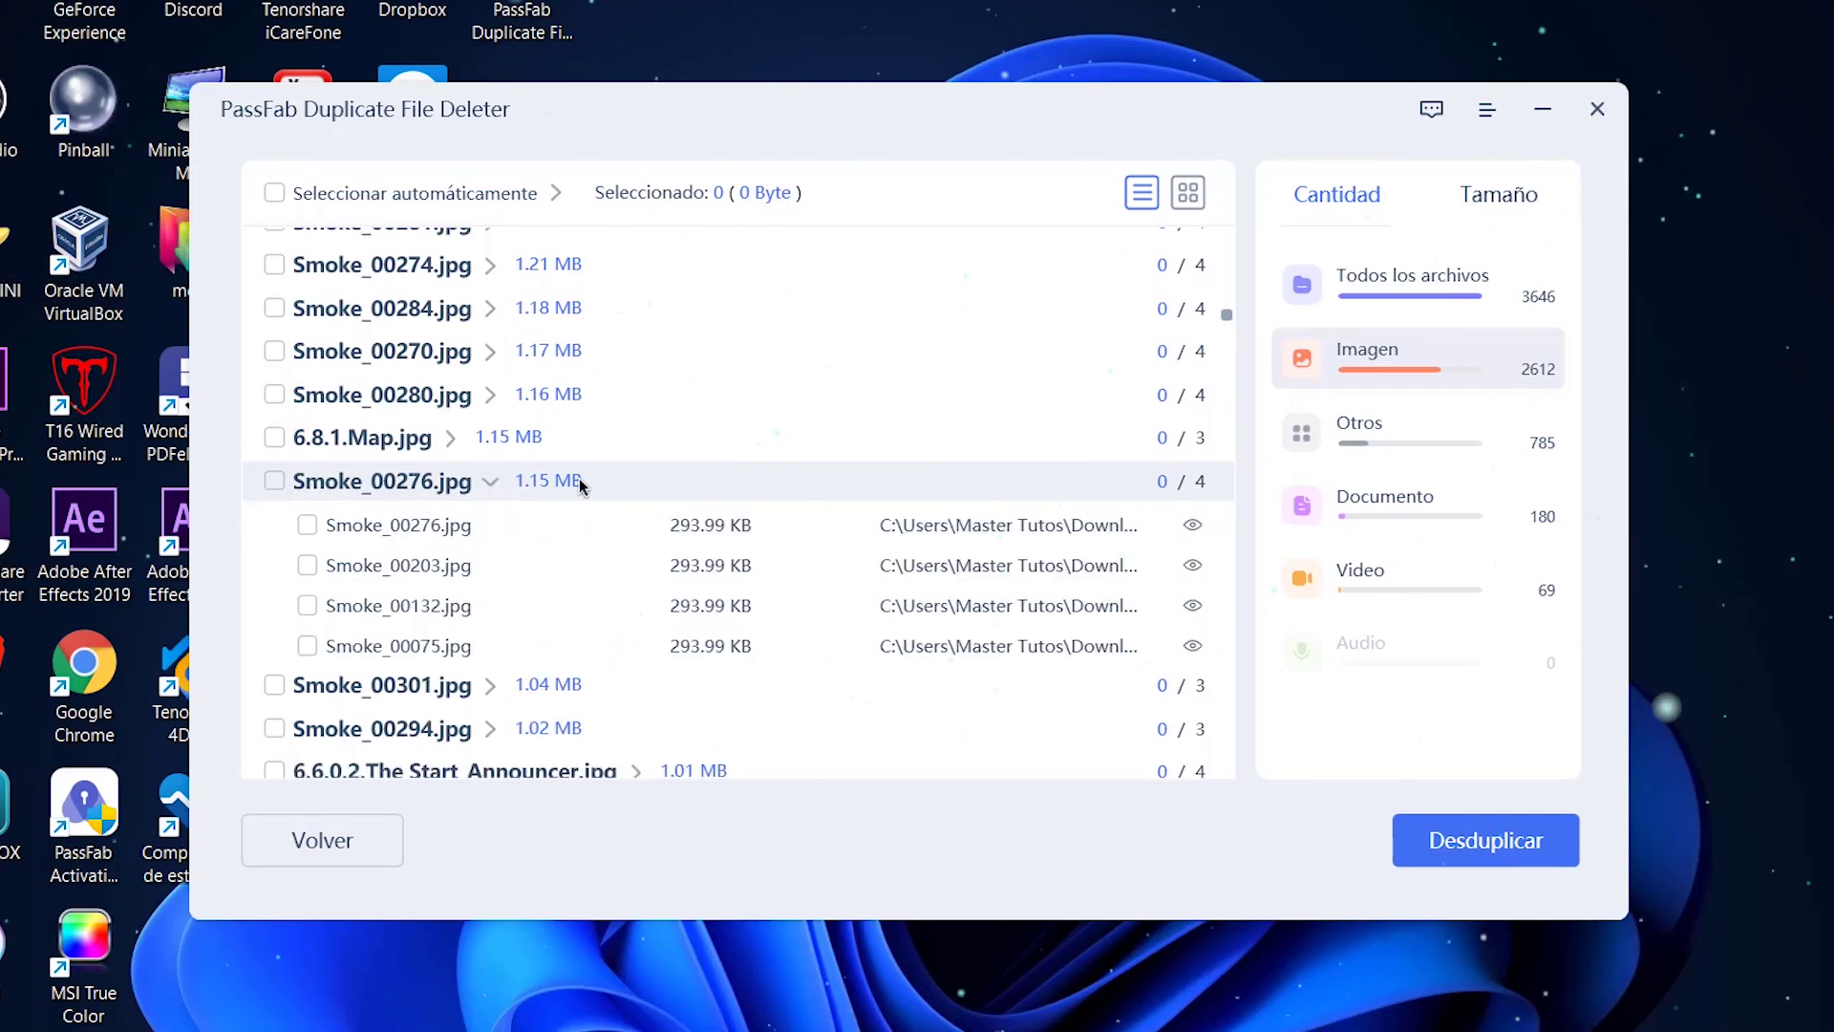
left_click(1192, 526)
key("Escape")
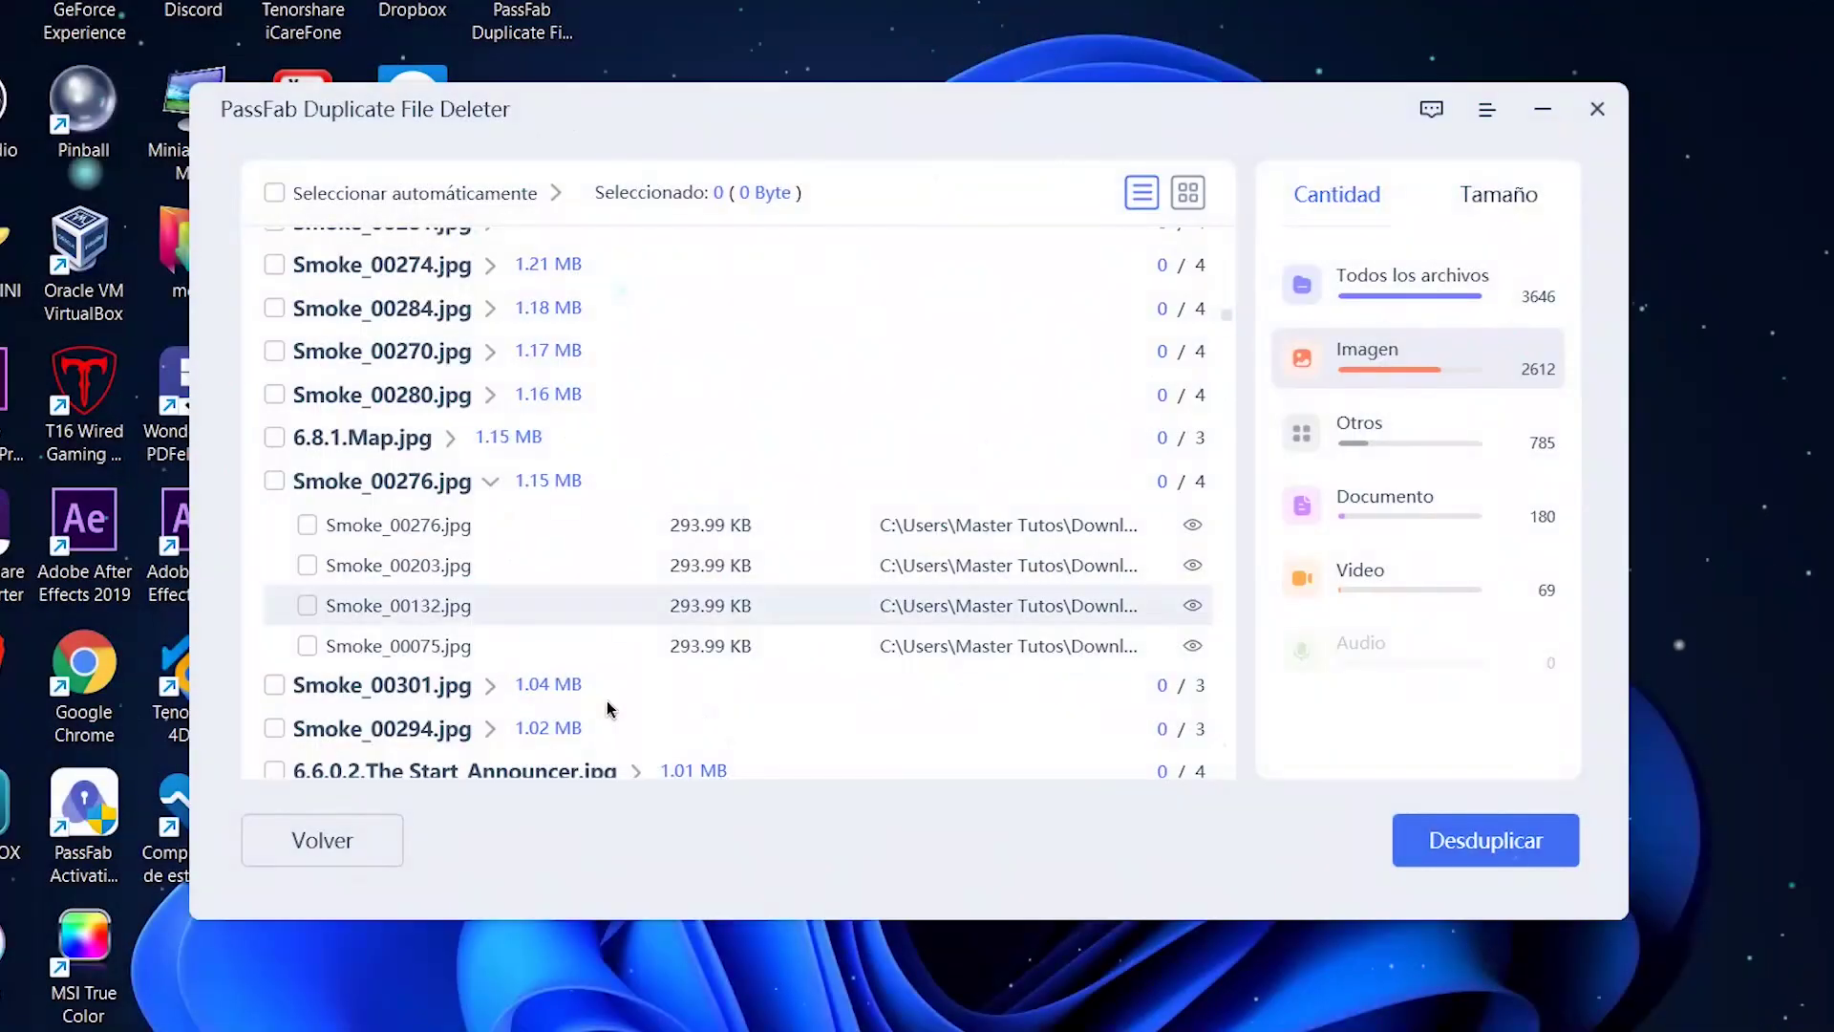
scroll(799, 593, "down", 15)
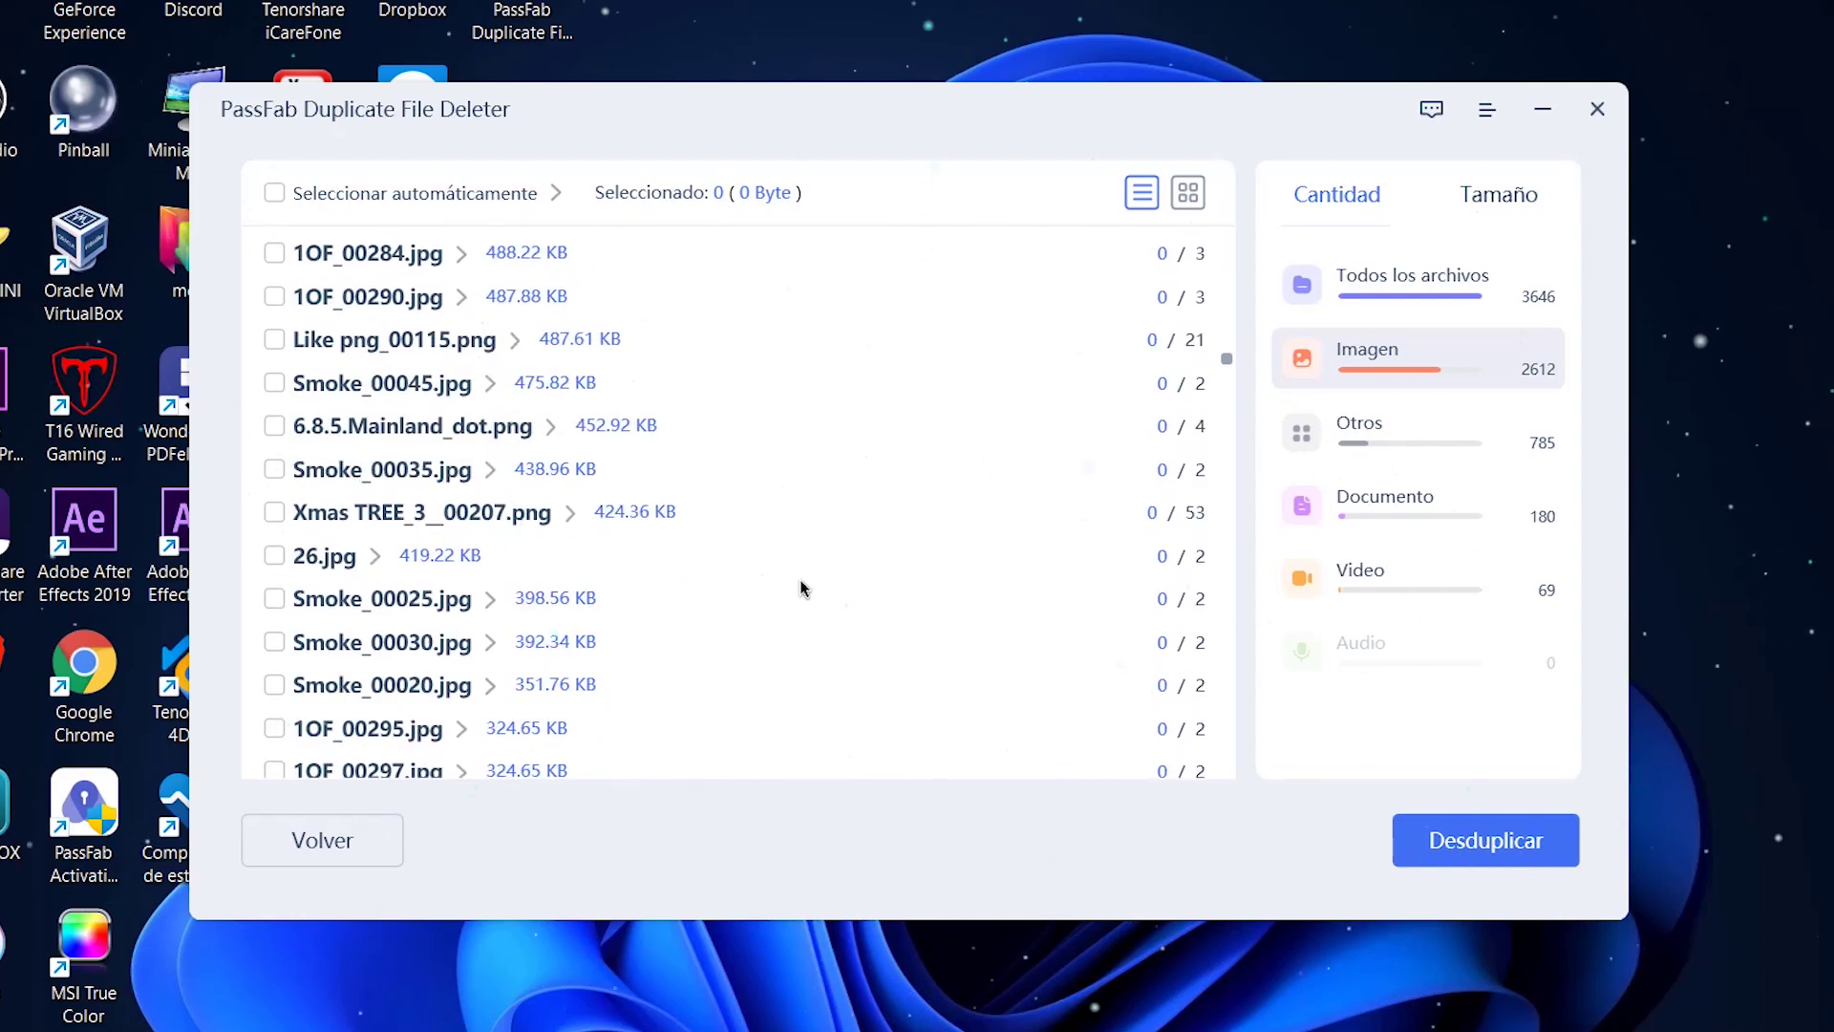
left_click(1106, 472)
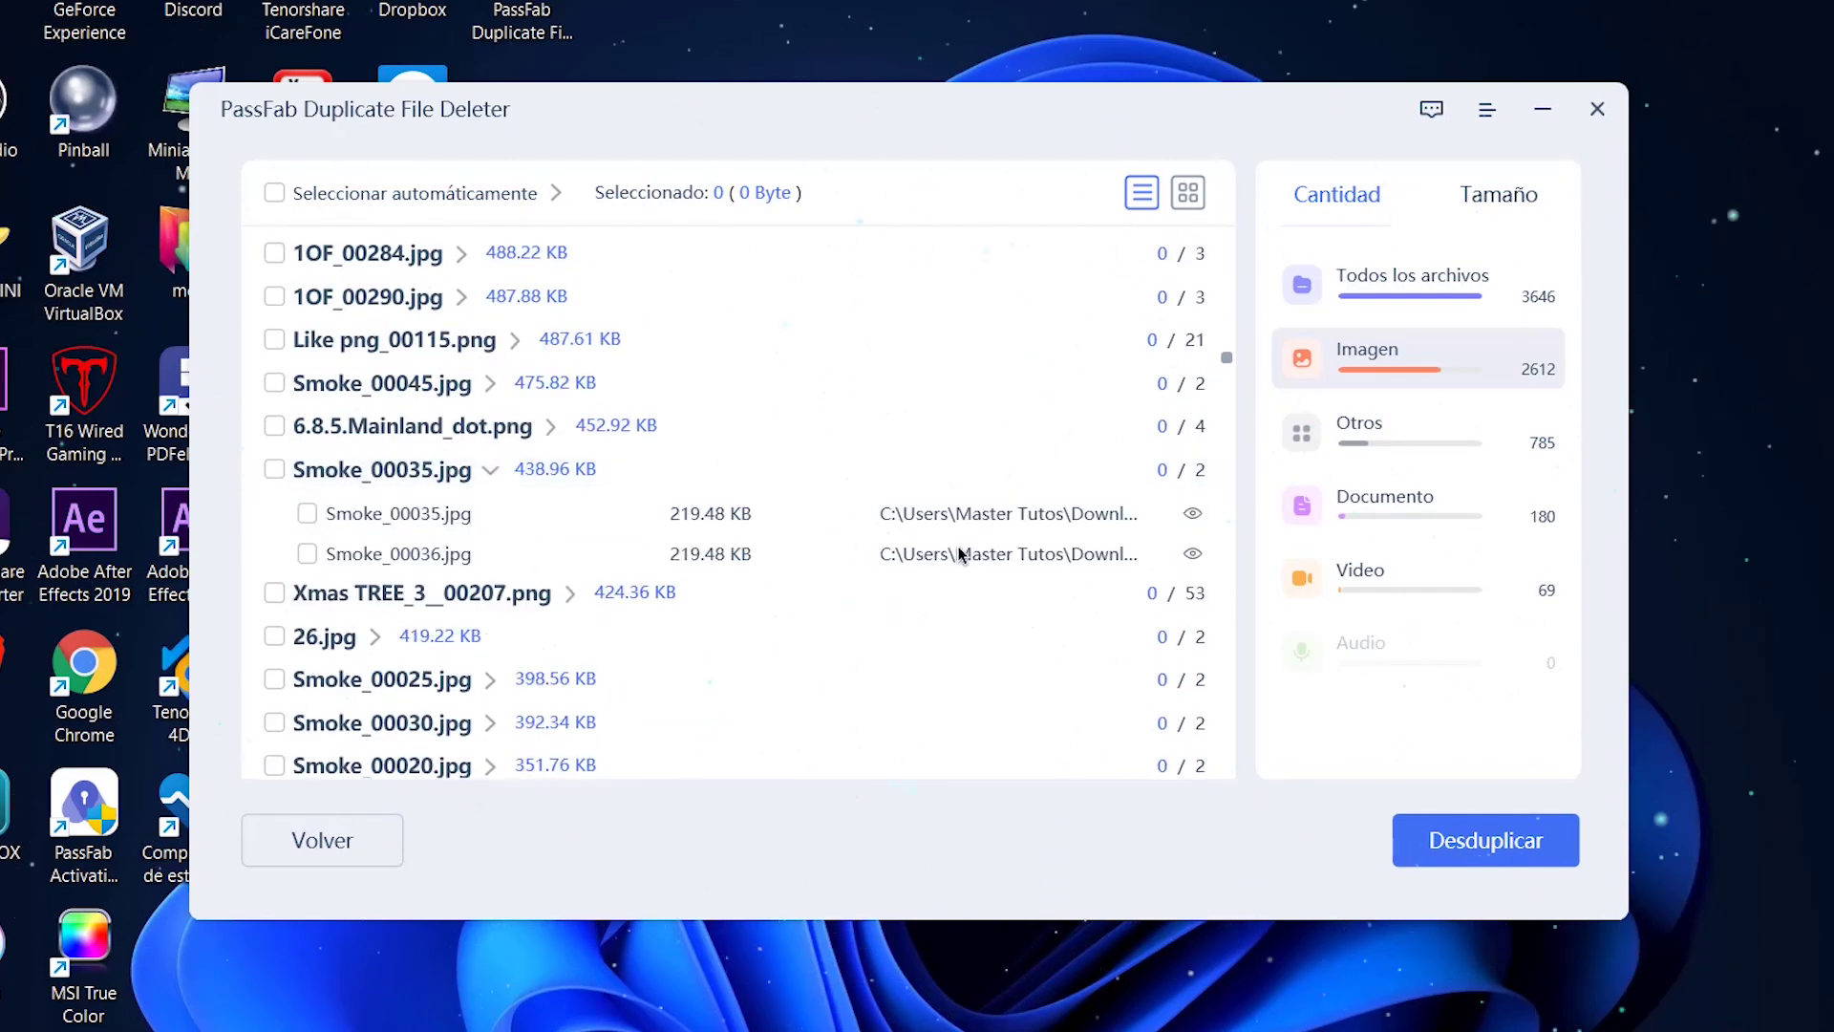
left_click(1192, 514)
key("Escape")
scroll(755, 588, "down", 15)
scroll(748, 598, "down", 10)
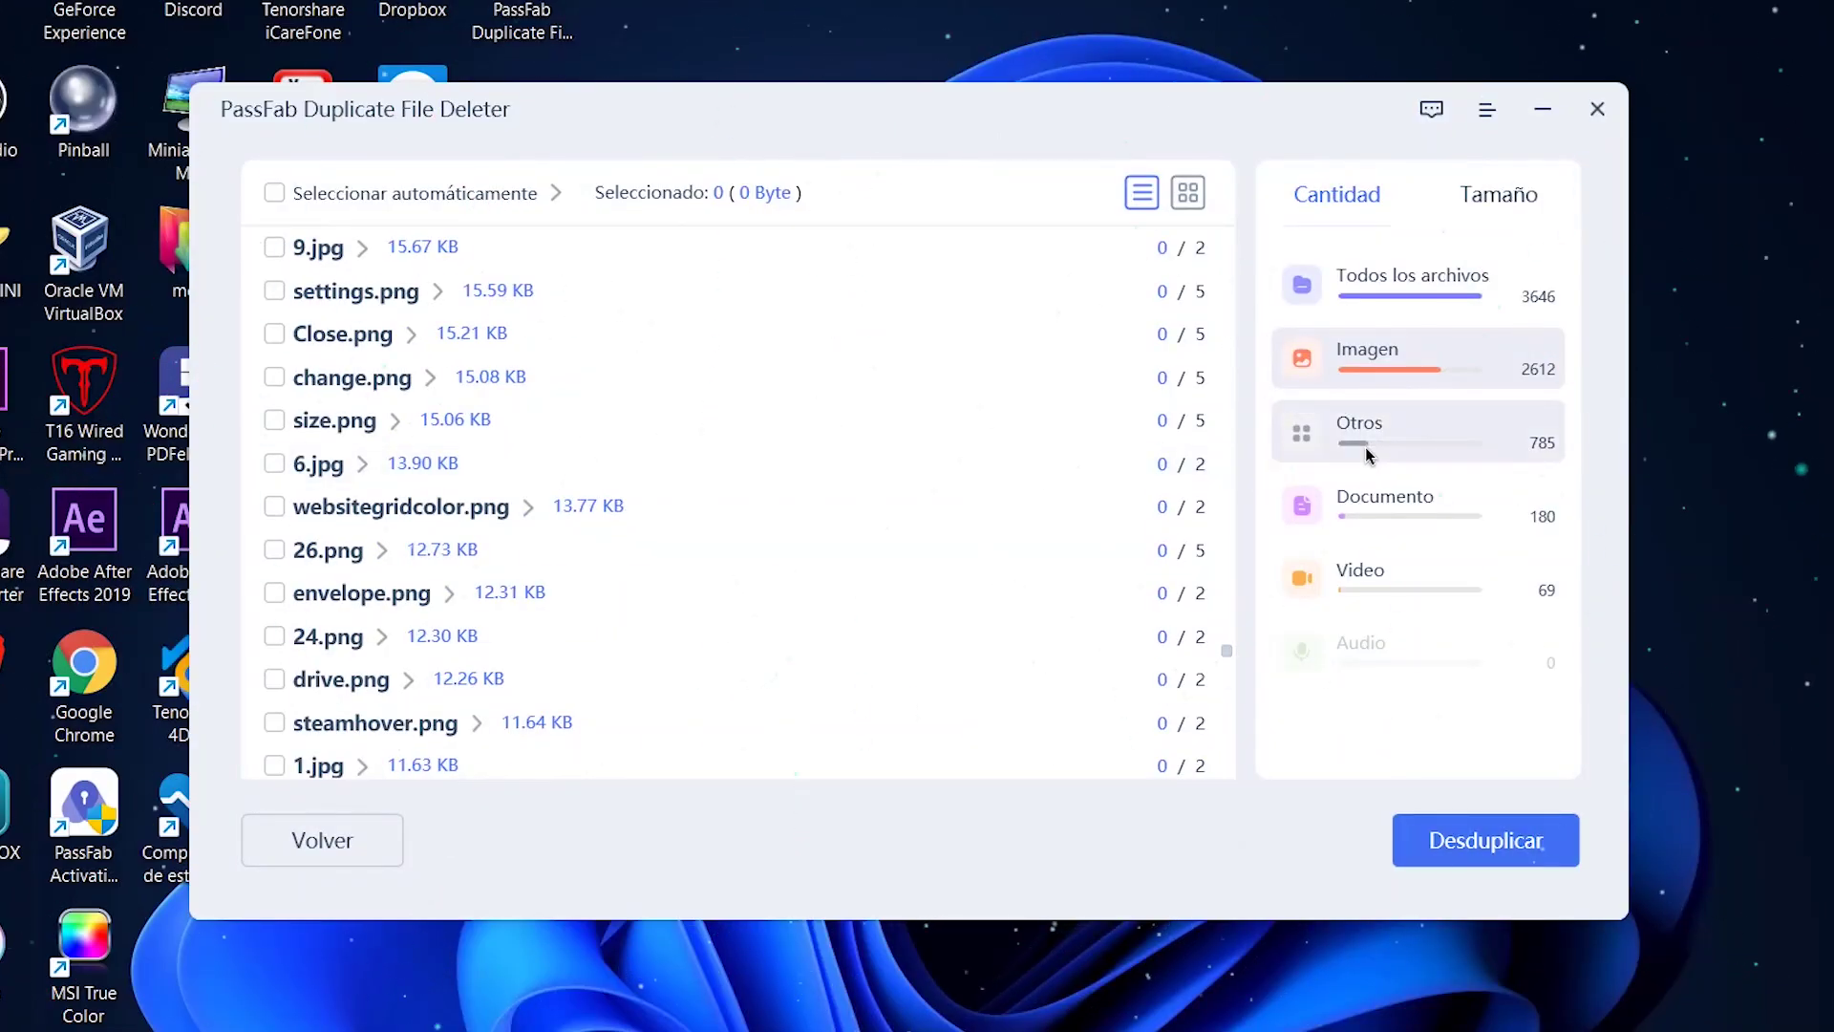
Show the categories by size and select the Win11_Spanish(Mexico)_x64 - copia.iso copy in Documento for removal
left_click(1489, 199)
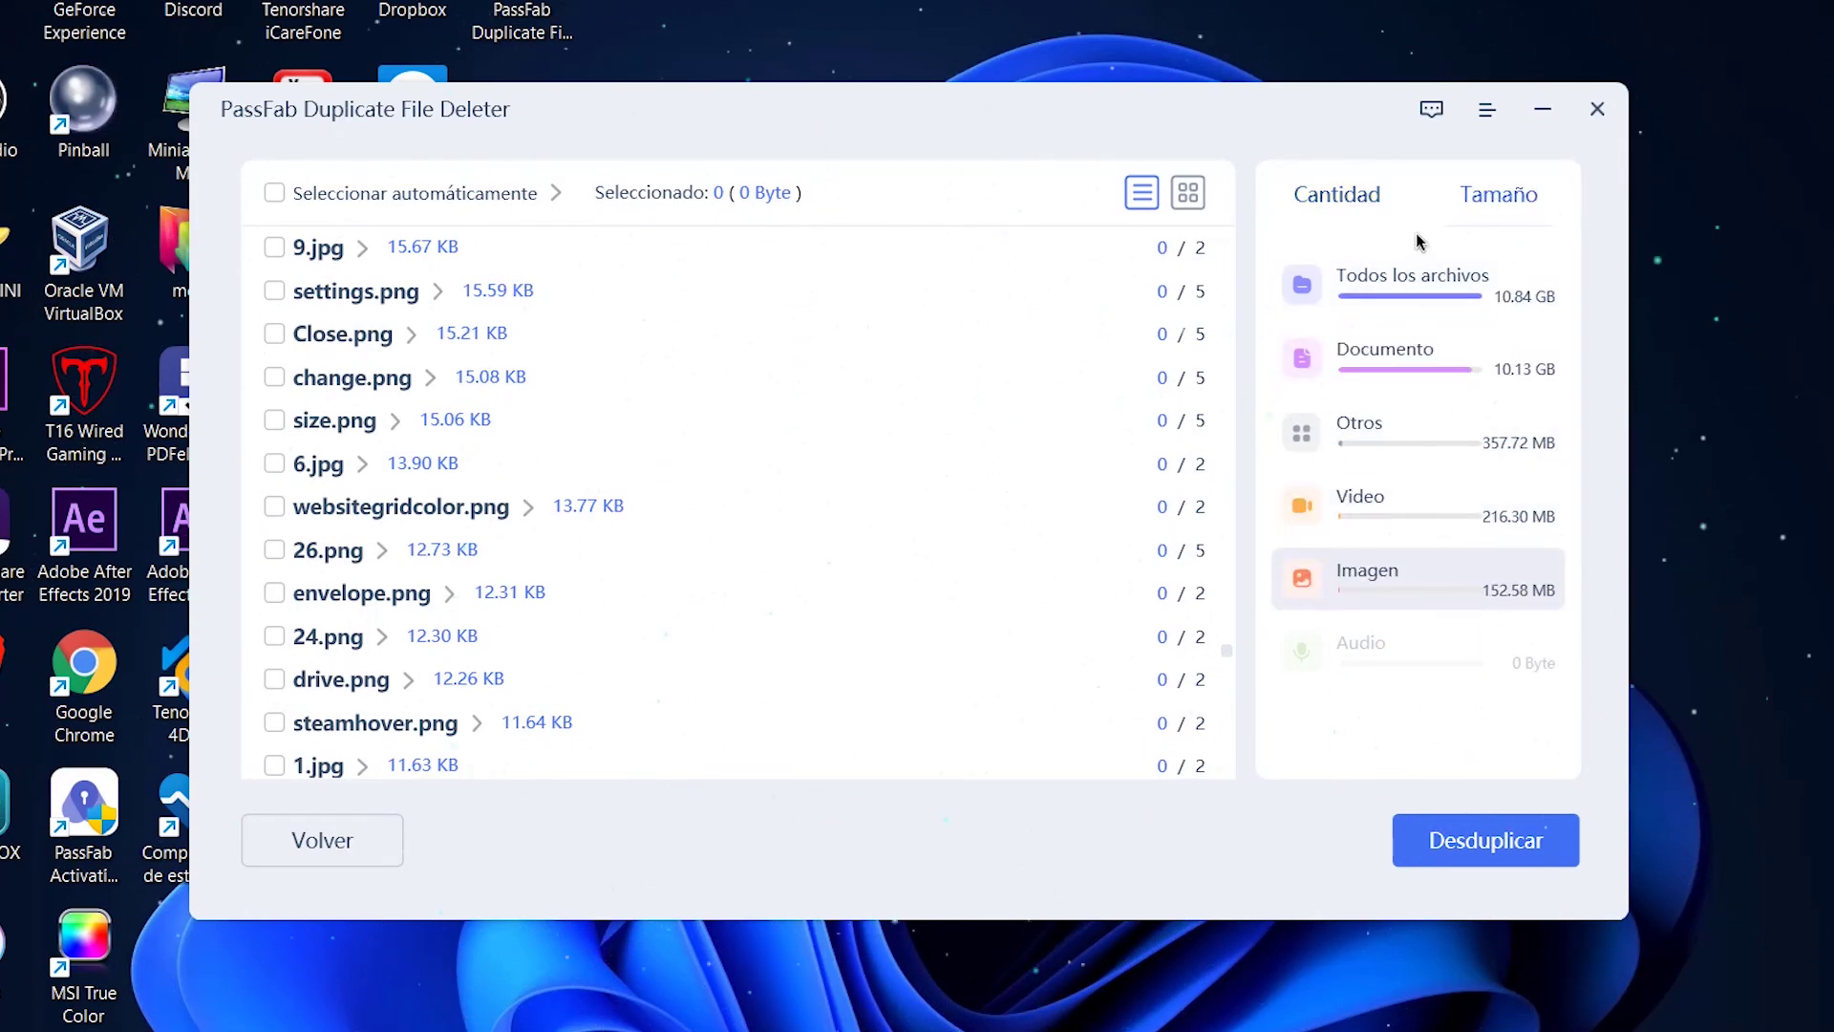
left_click(1414, 282)
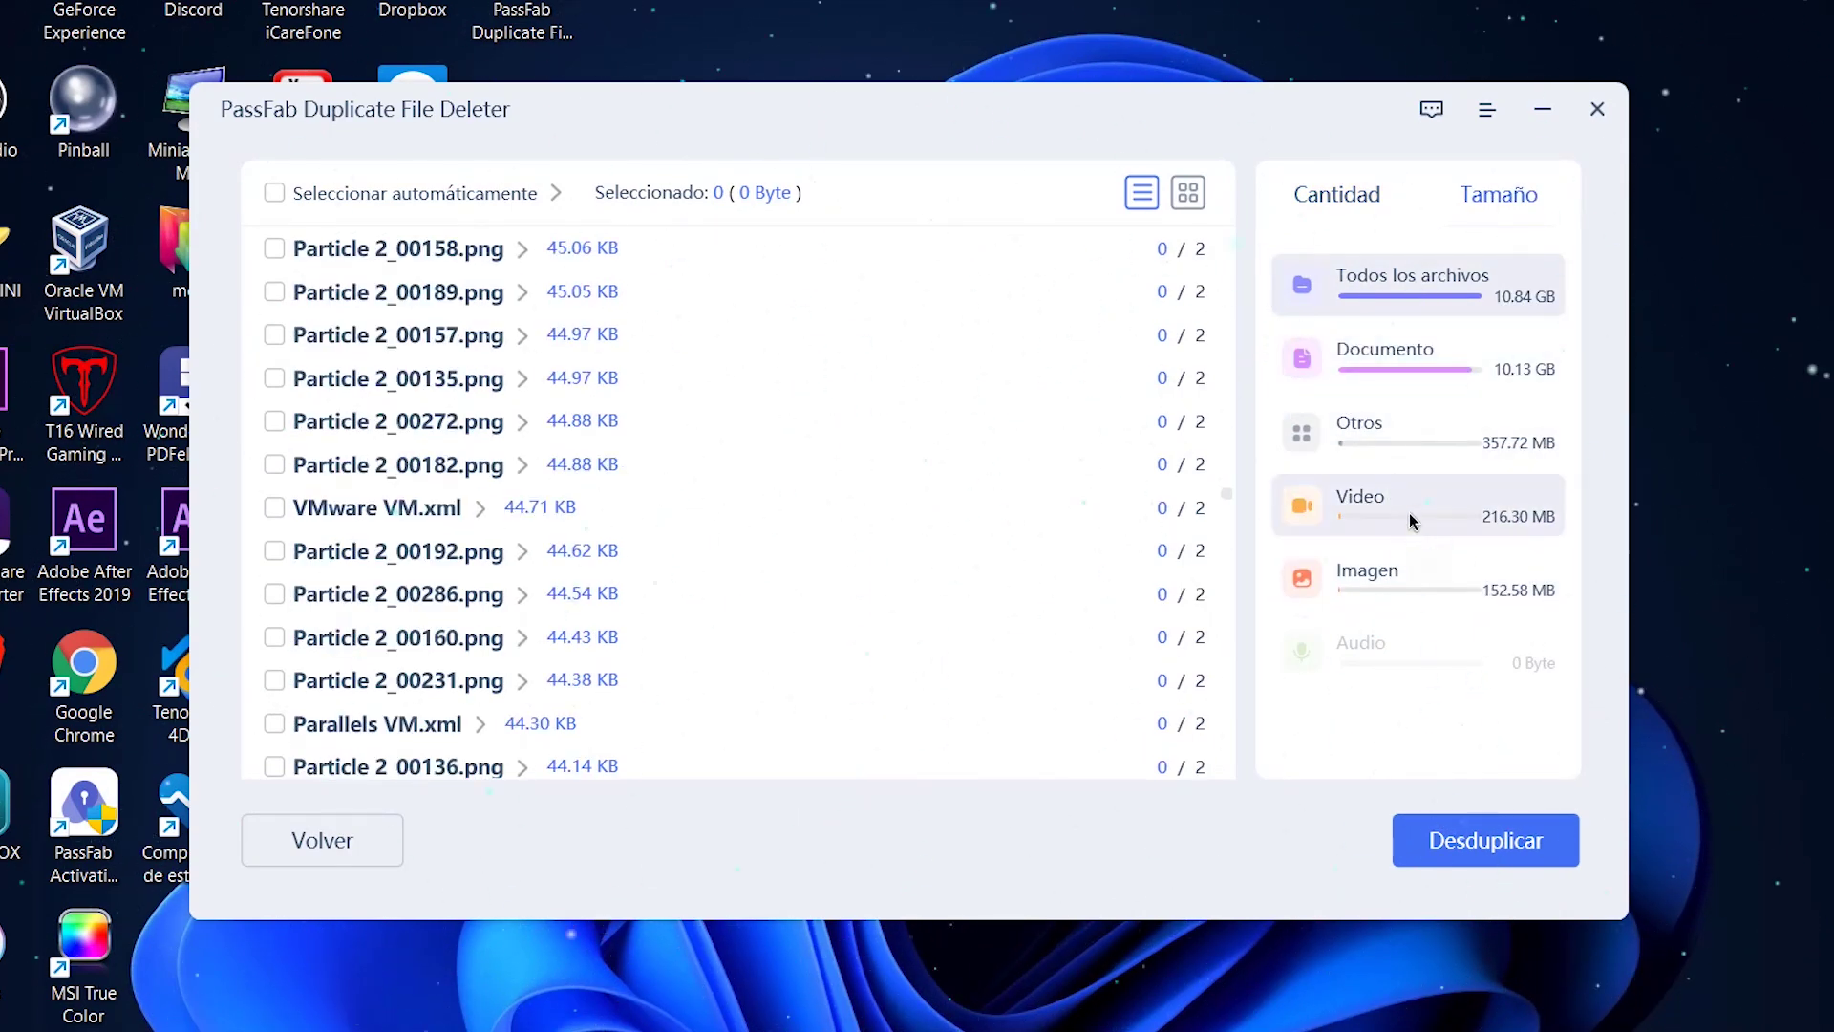
left_click(1386, 359)
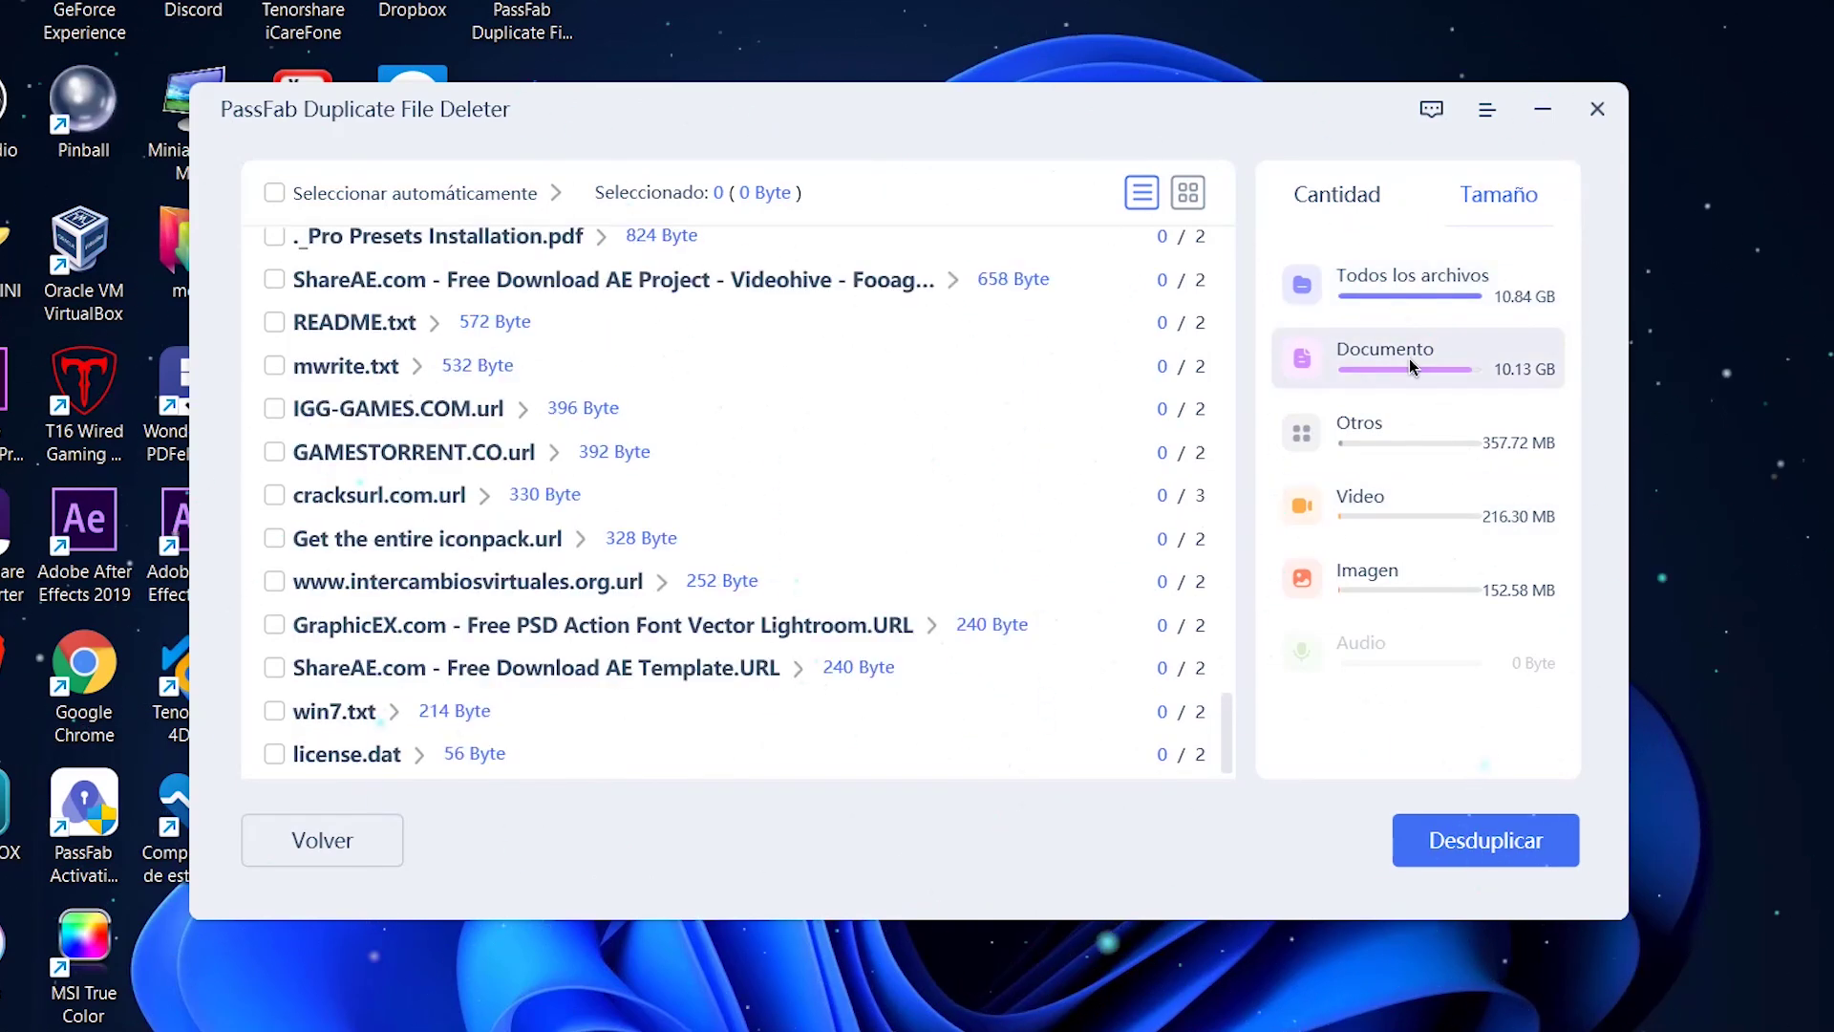
scroll(1039, 500, "up", 15)
left_click(308, 291)
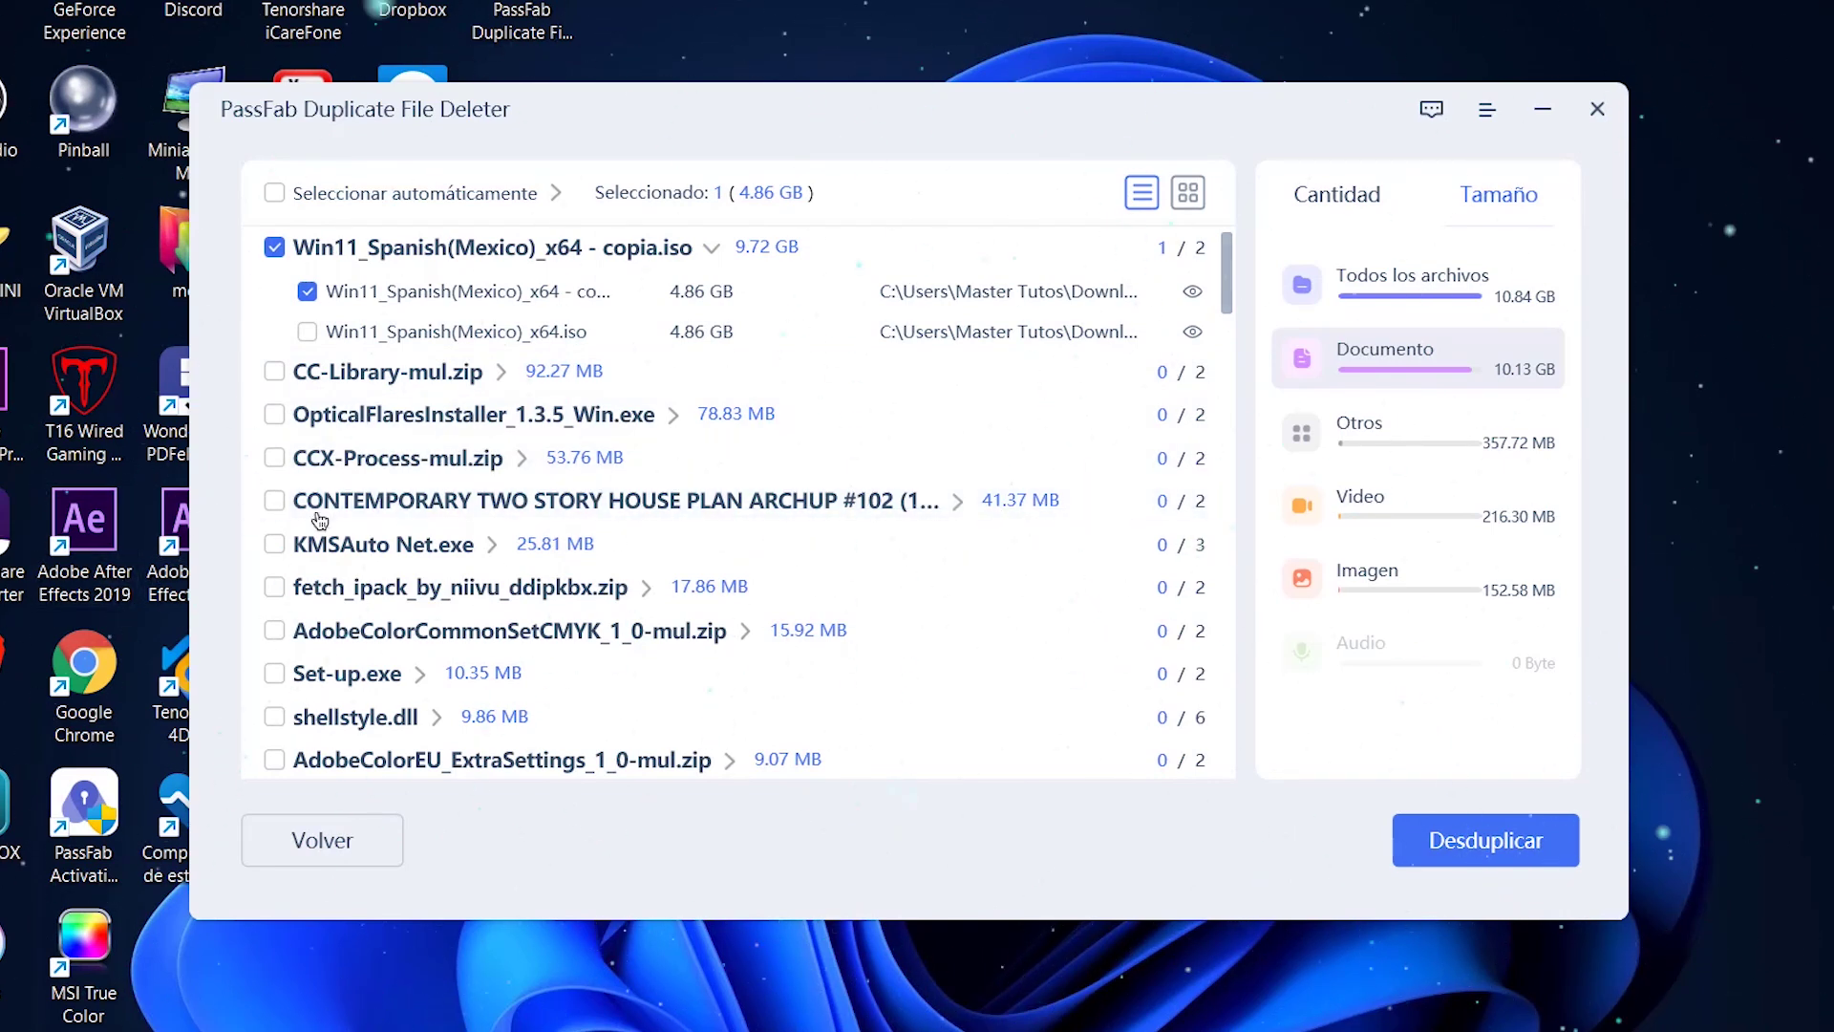
Select the first copy in both the CONTEMPORARY TWO STORY HOUSE PLAN ARCHUP #102 and SOLICITUD UNICA CITIBANAMEX (1).pdf groups
left_click(954, 506)
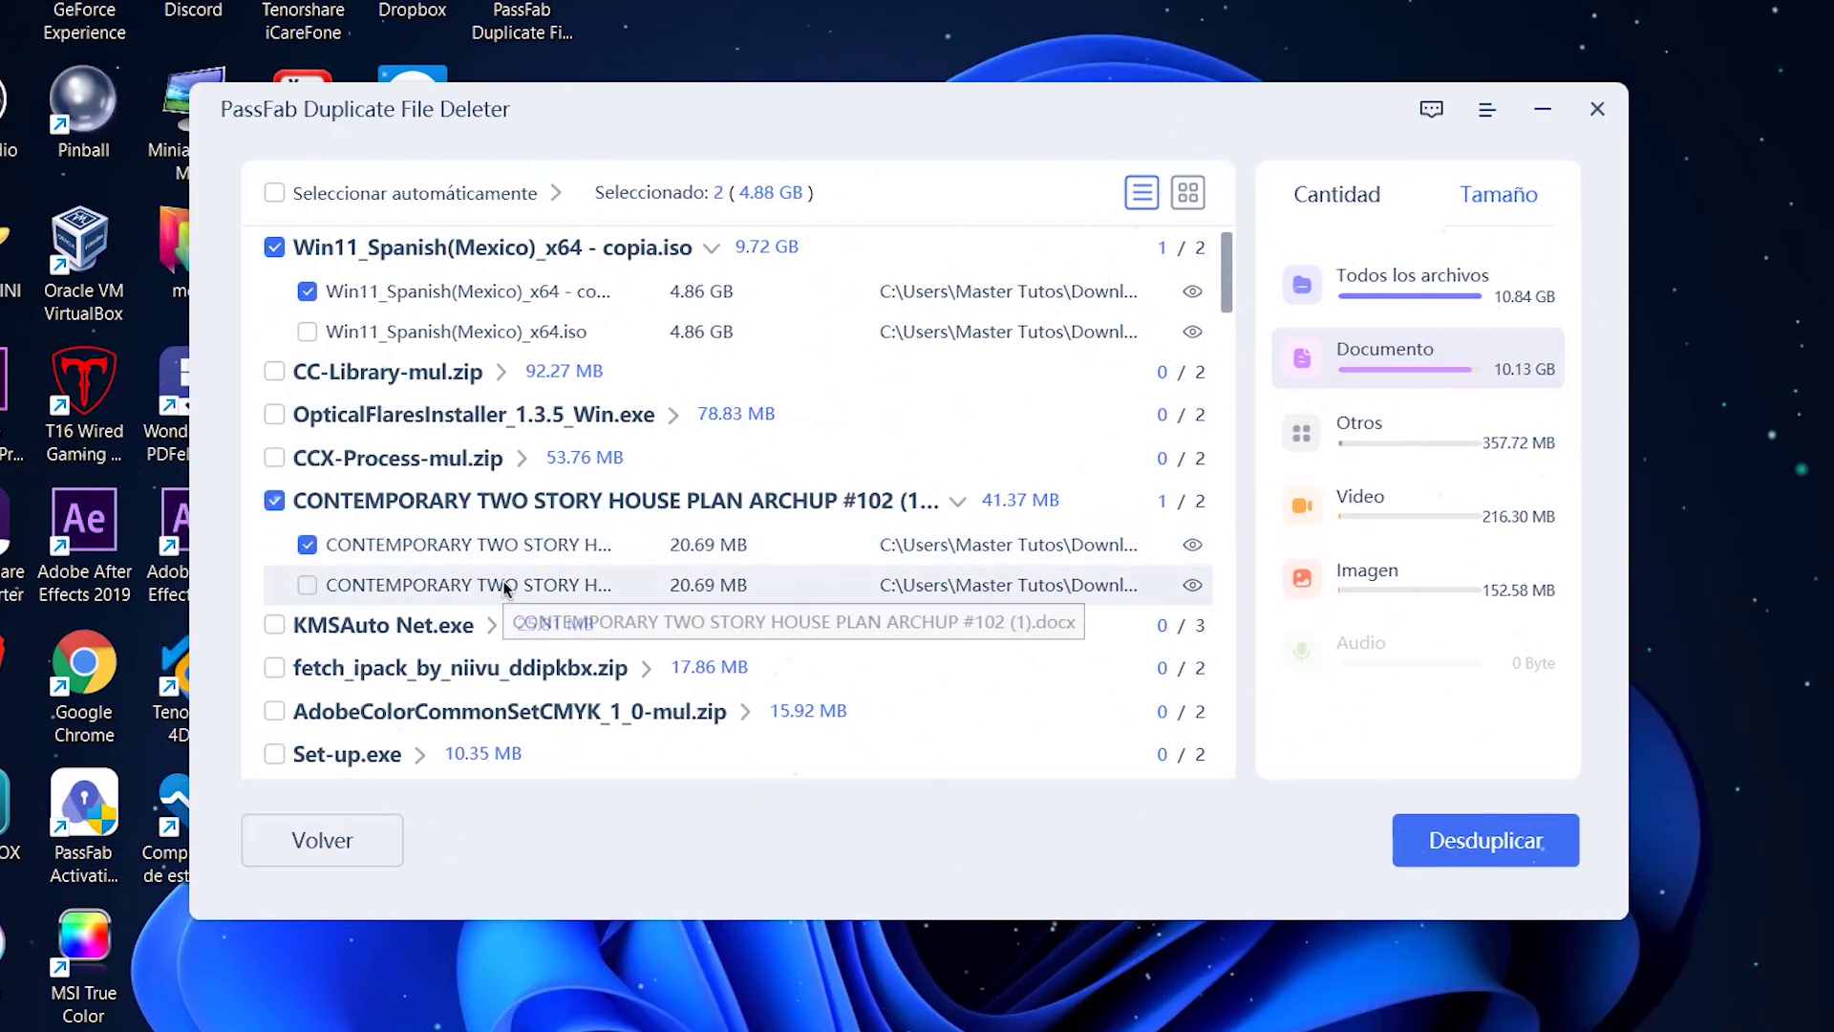
scroll(505, 588, "down", 3)
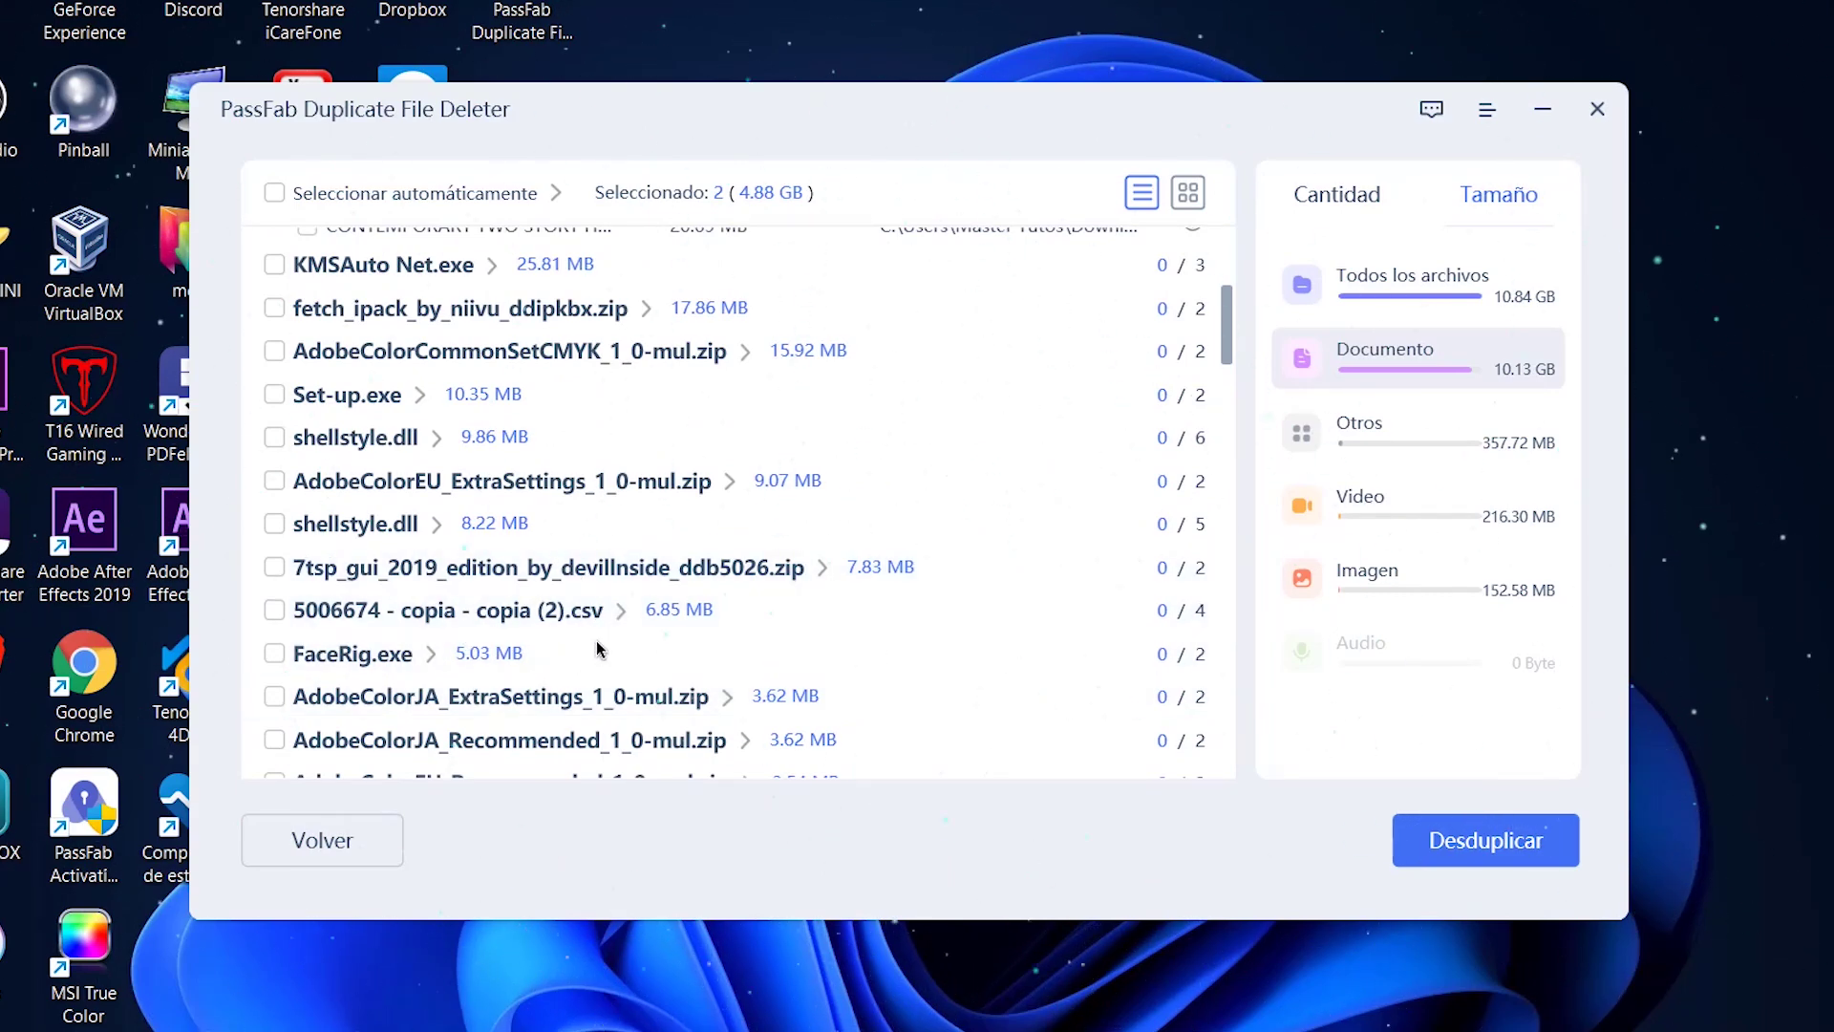
scroll(602, 646, "down", 5)
left_click(382, 322)
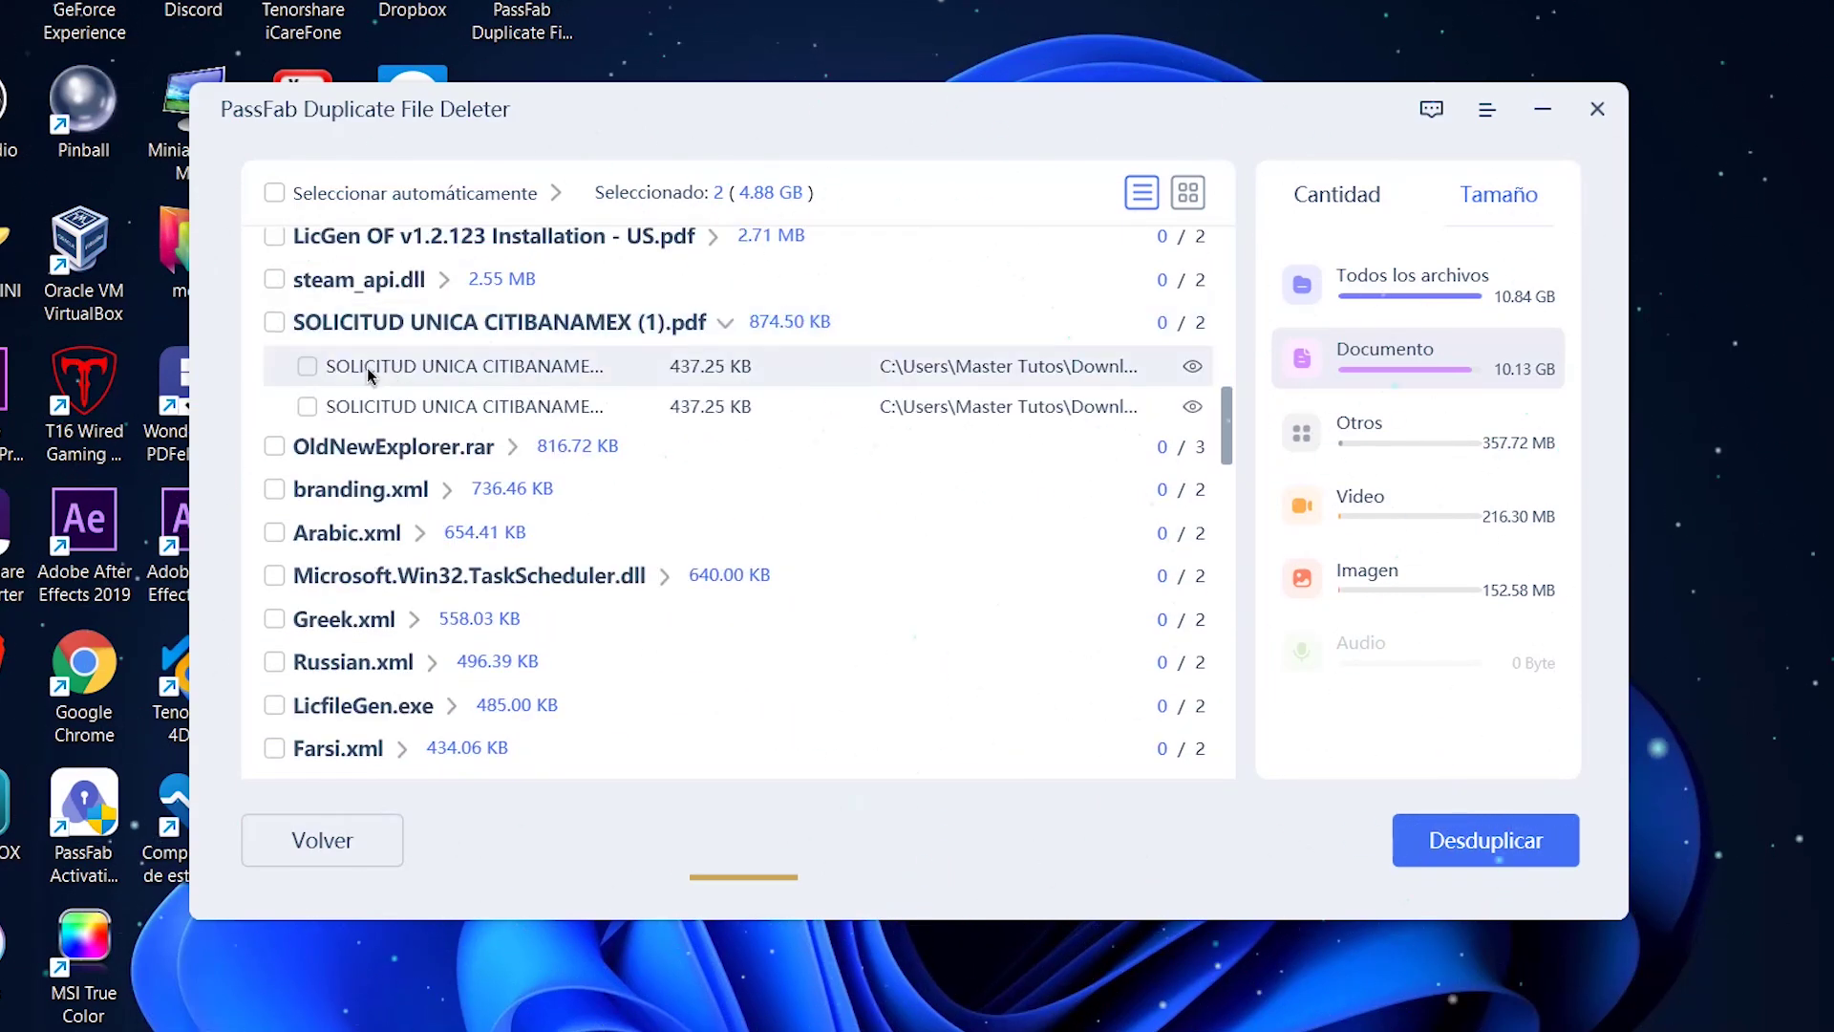
left_click(315, 371)
scroll(612, 553, "down", 3)
scroll(612, 552, "down", 3)
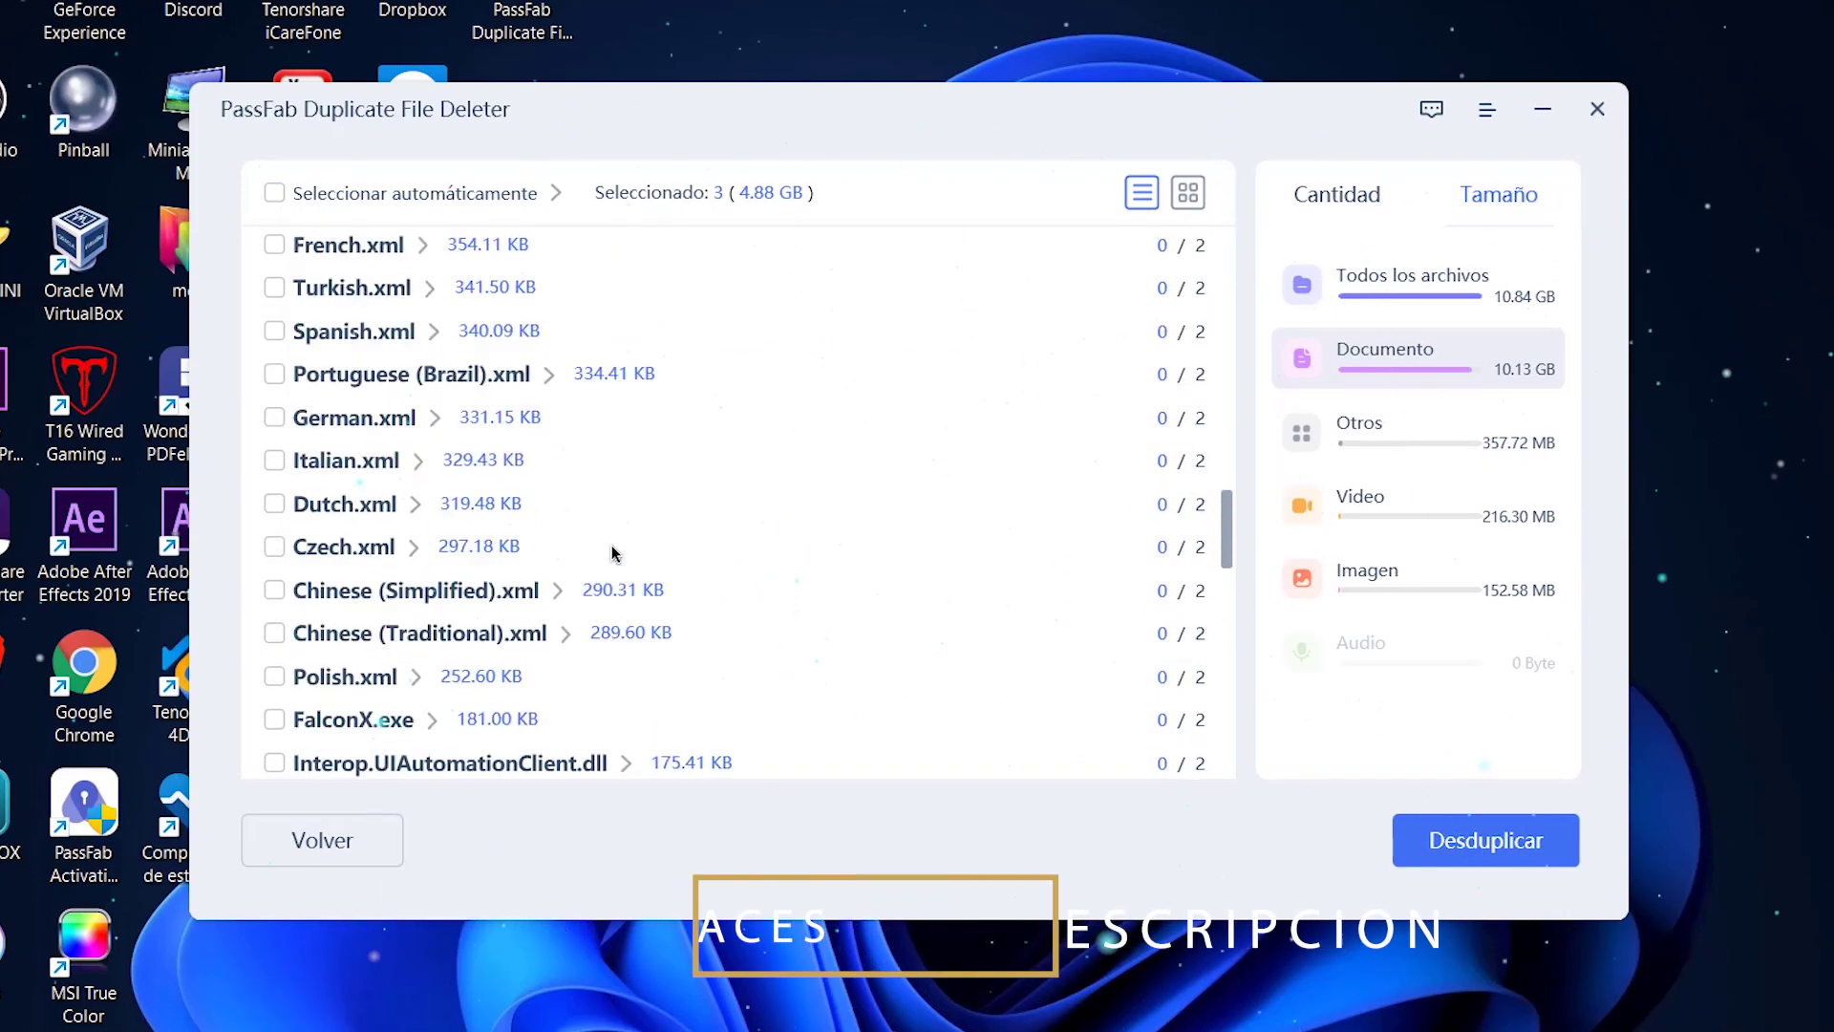
scroll(613, 552, "down", 15)
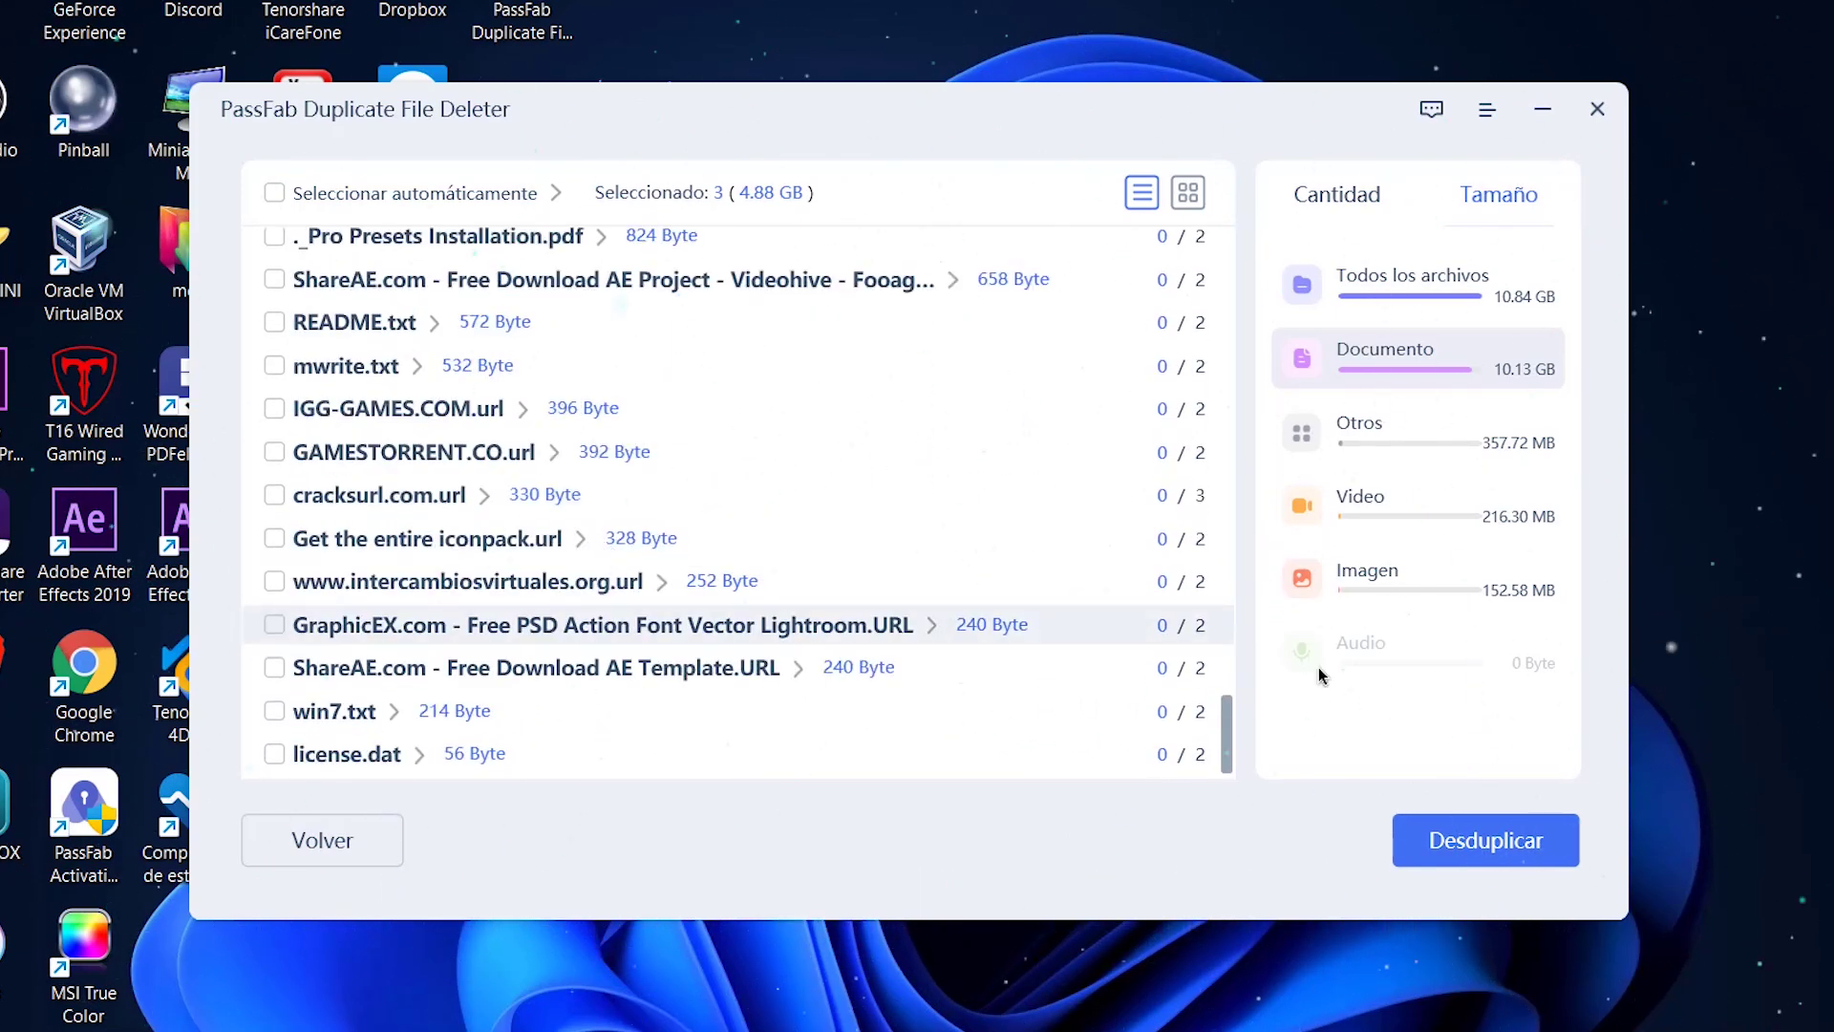
Check the Windows 10 October 2020 Update group in Video and select the first copy of the Windows 10 Build 21354 video
left_click(1393, 525)
scroll(516, 418, "up", 3)
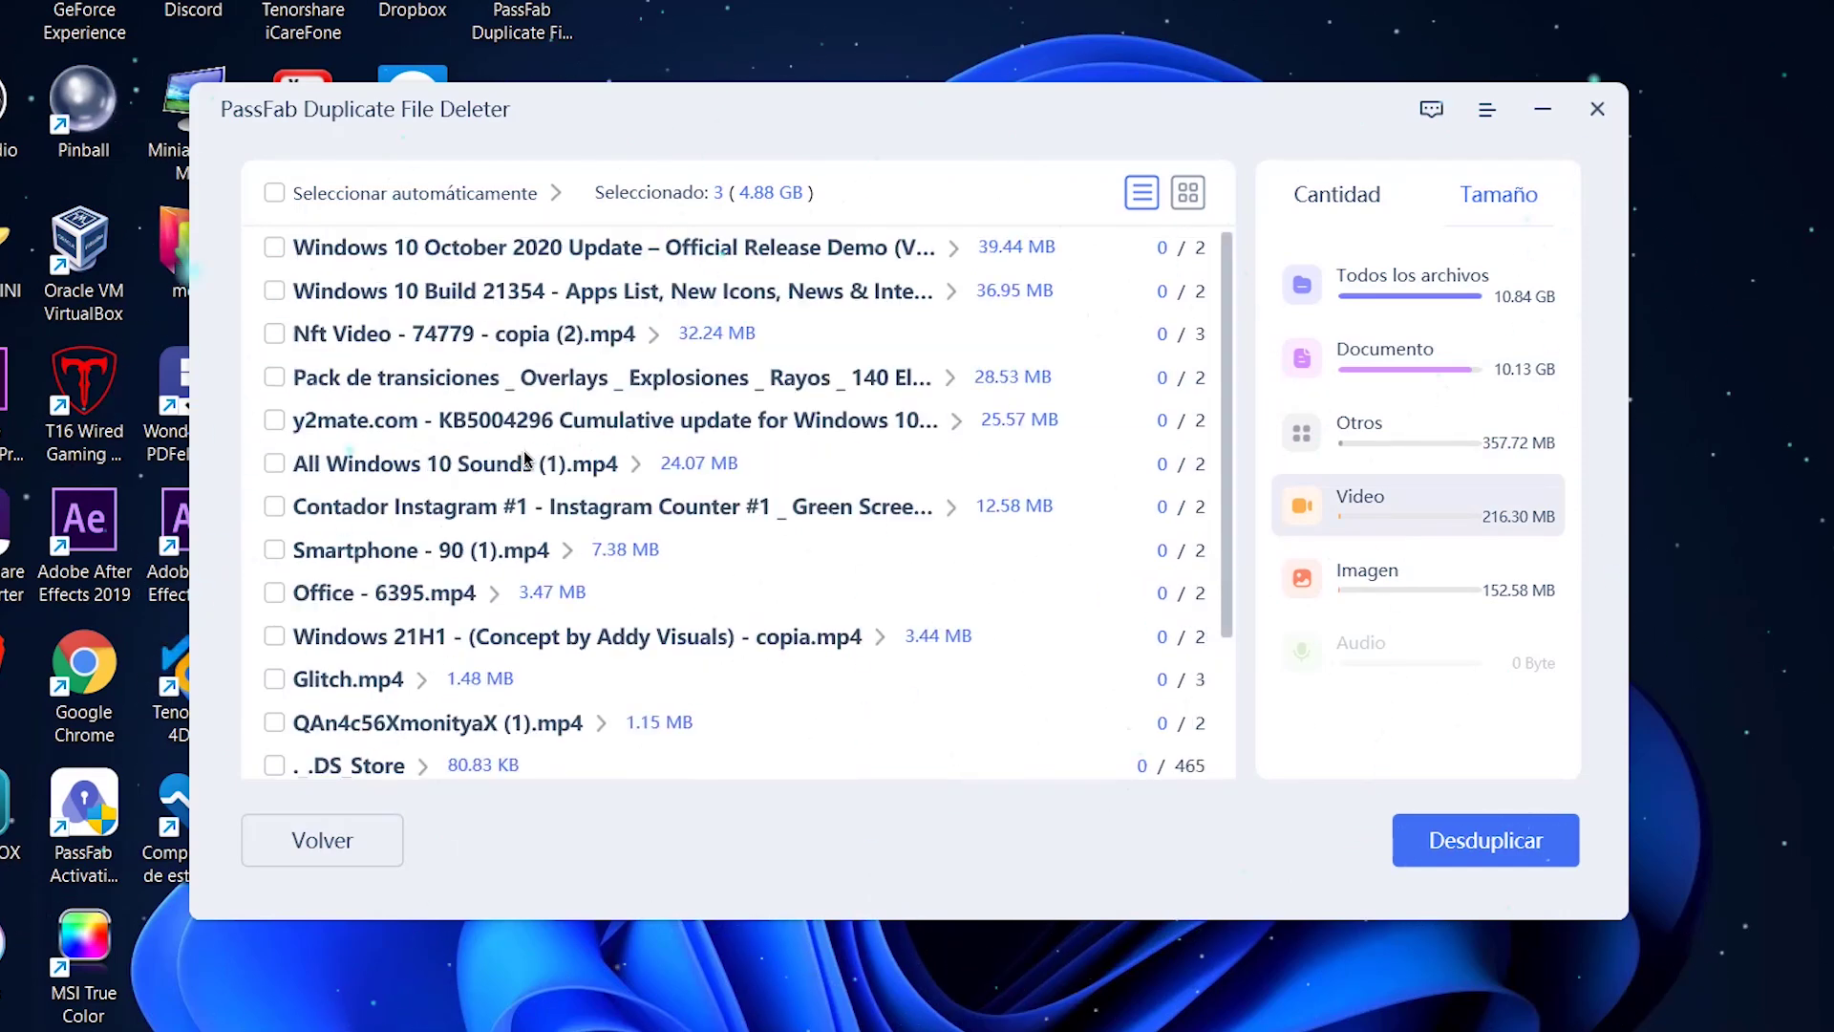
left_click(954, 247)
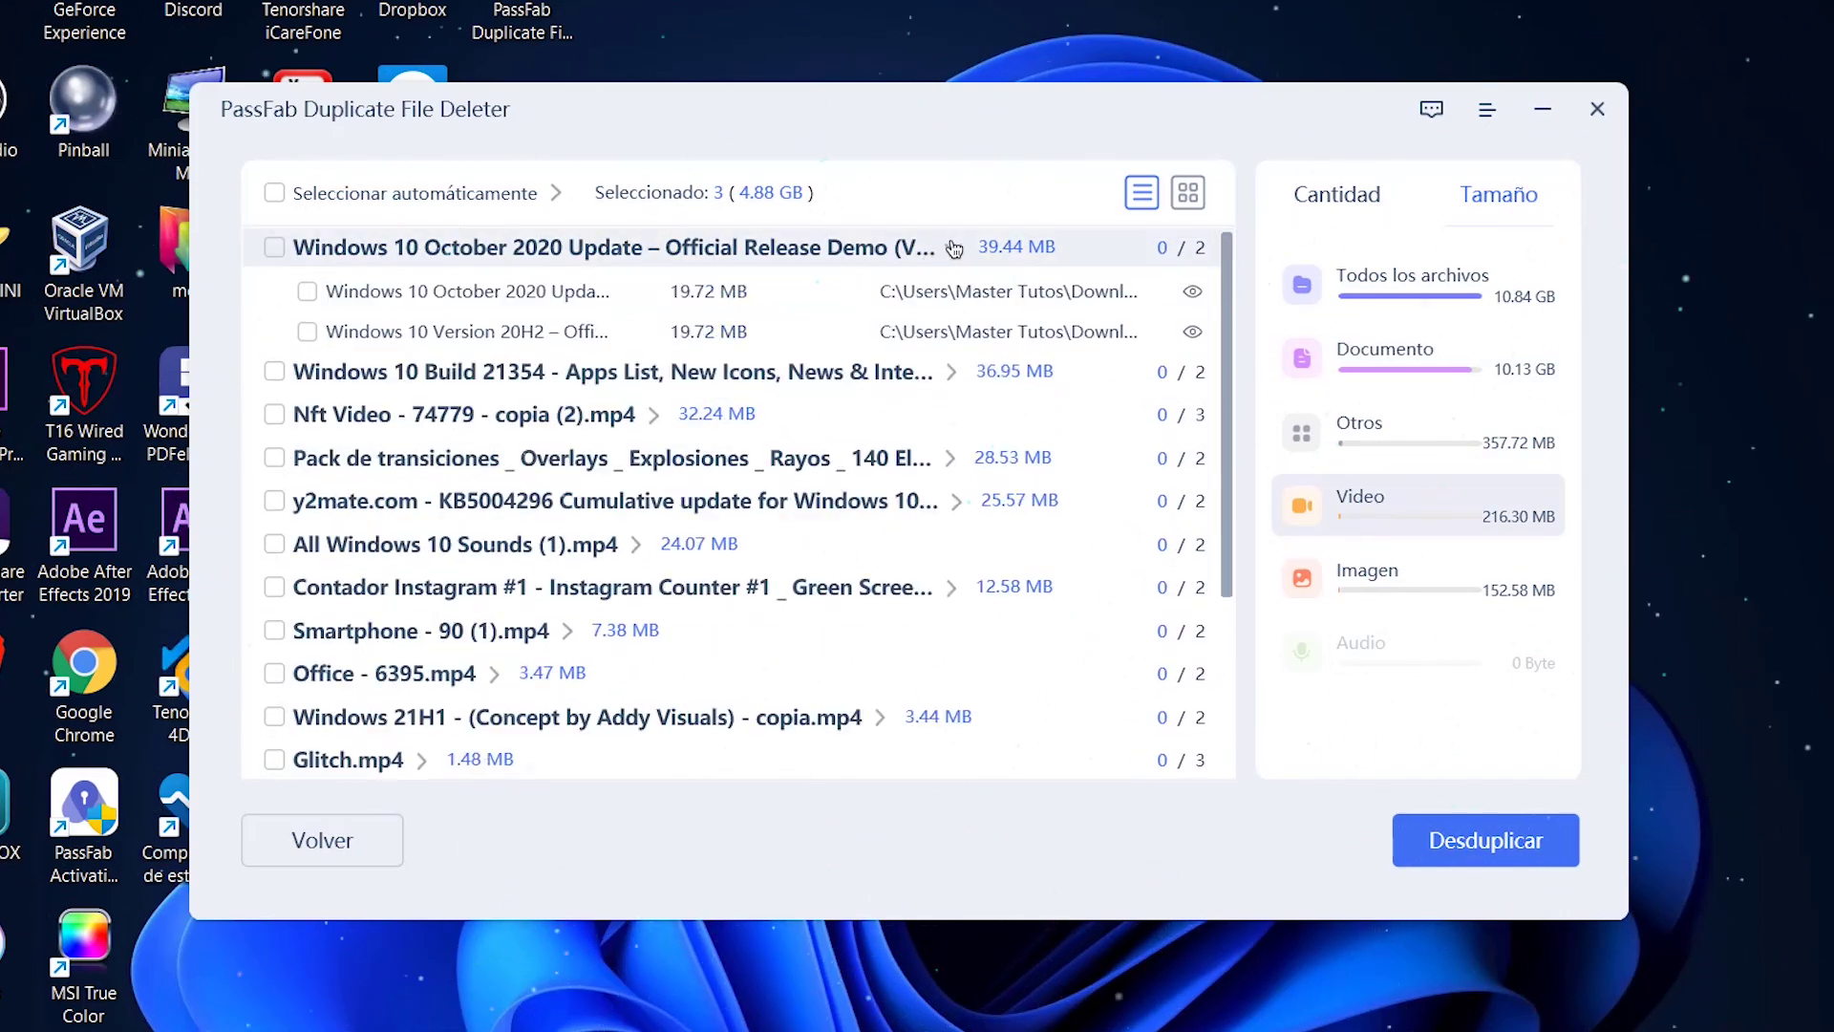
left_click(574, 250)
left_click(535, 286)
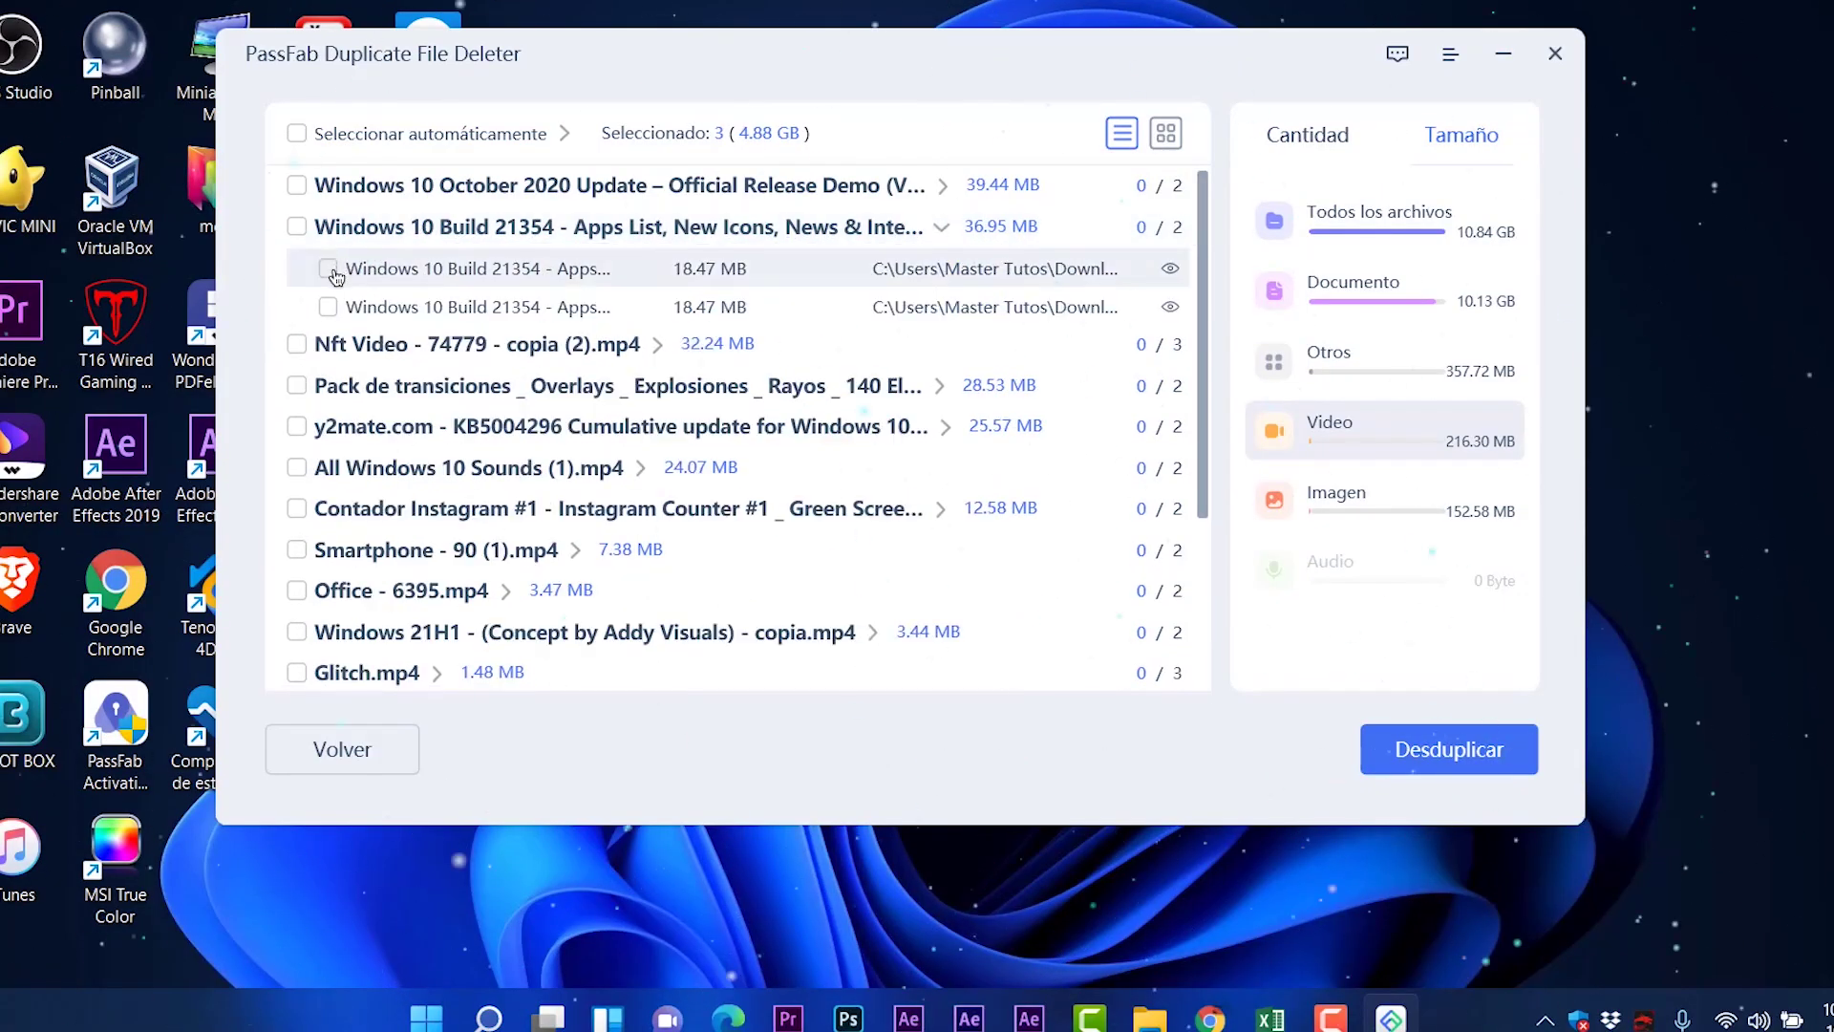
left_click(329, 271)
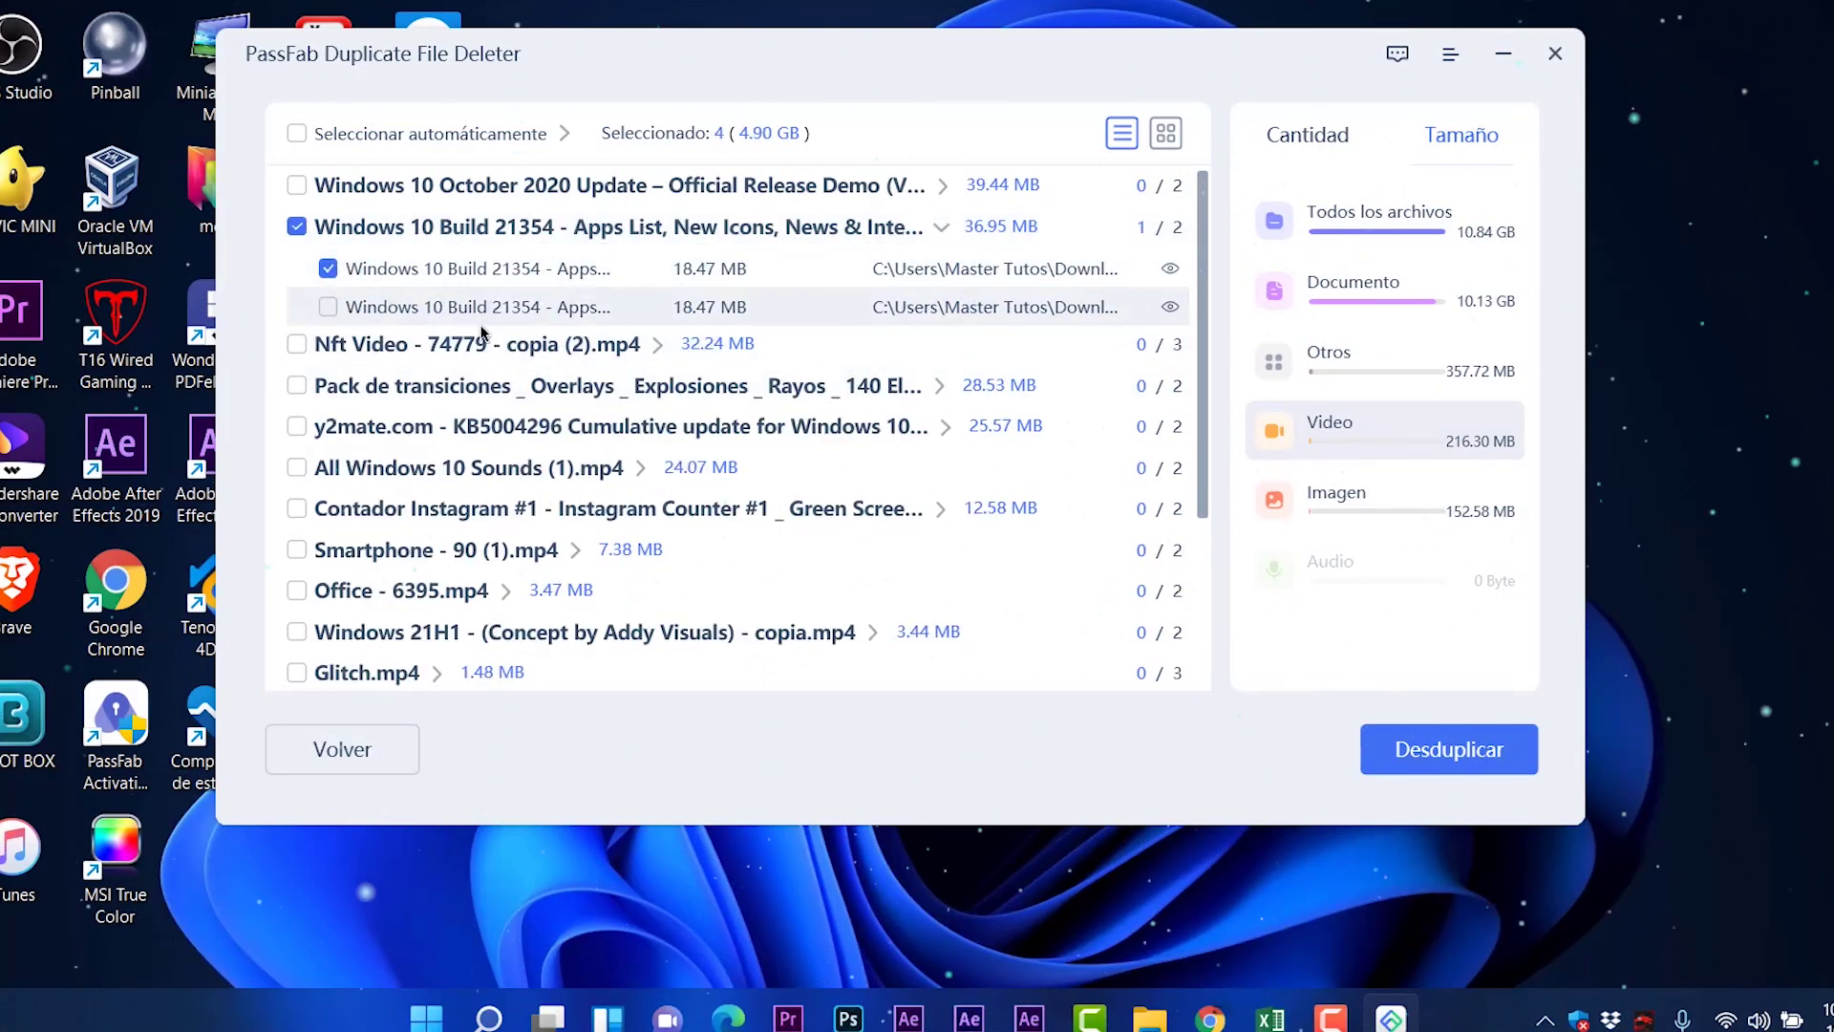
Select the second copy of the y2mate.com KB5004296 video and the second copy of the Windows 21H1 concept video
scroll(484, 463, "down", 3)
scroll(399, 493, "up", 3)
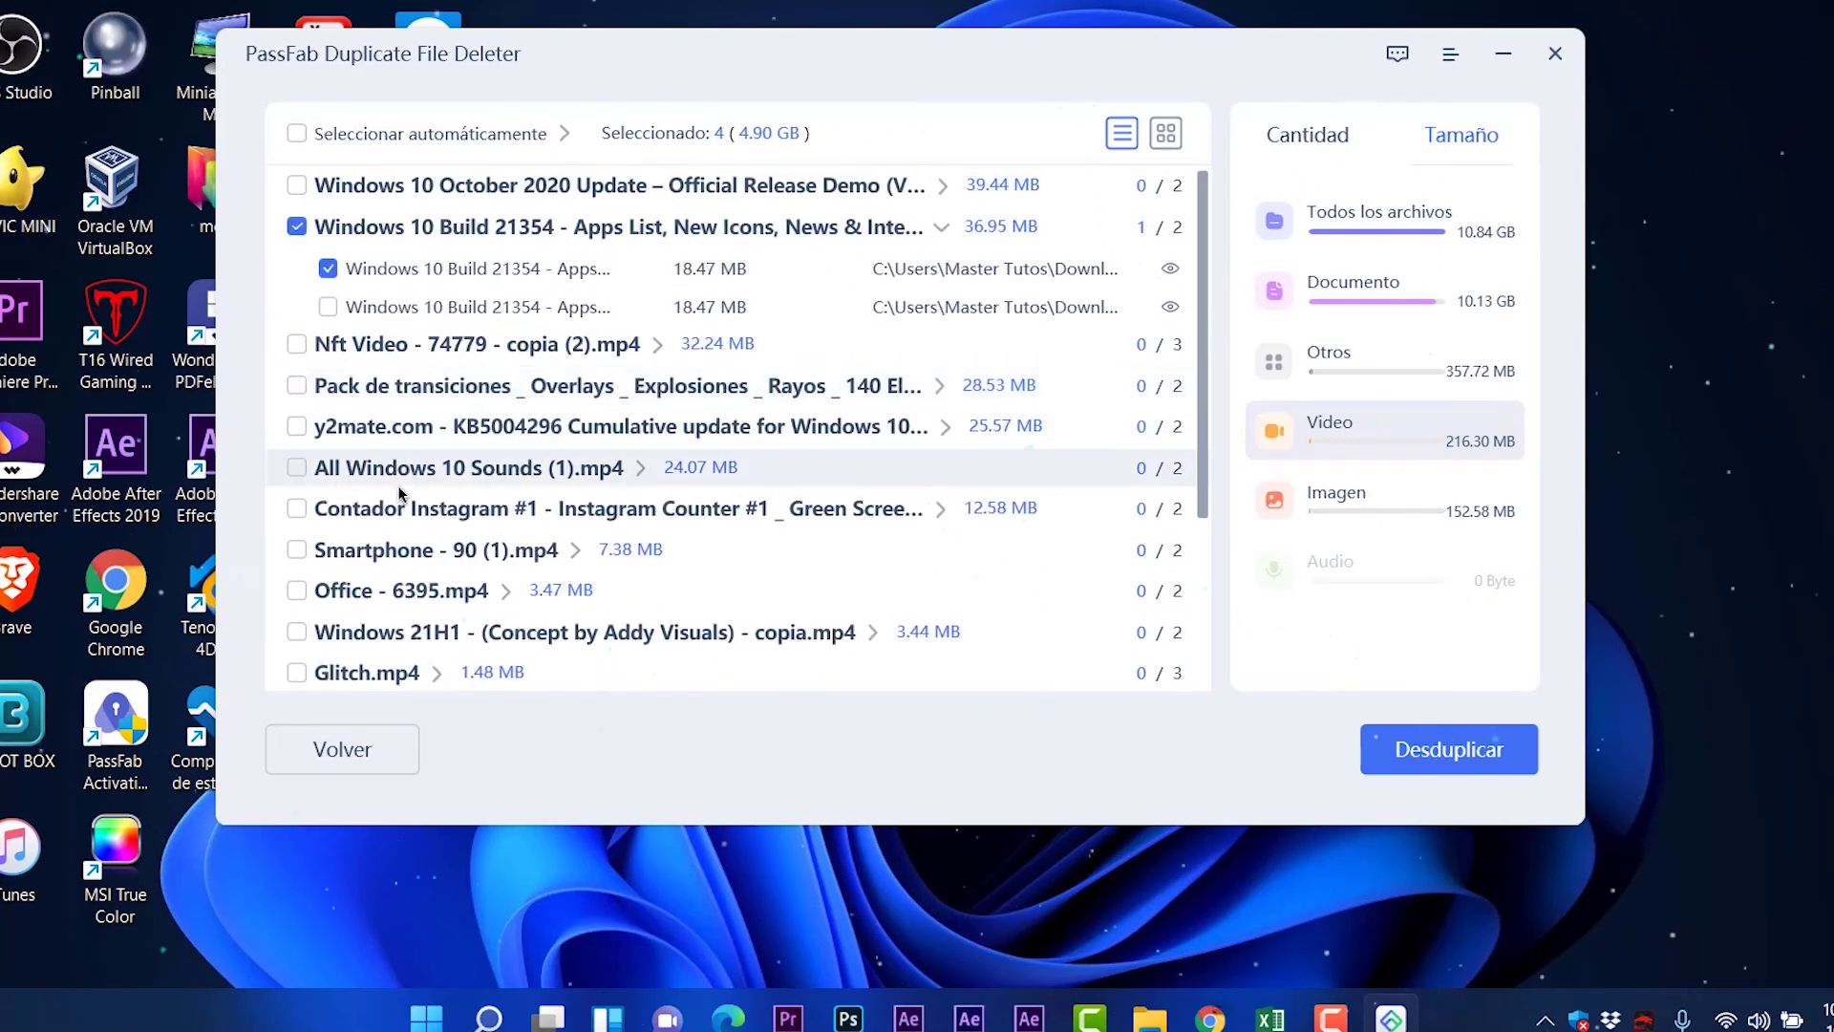
left_click(358, 428)
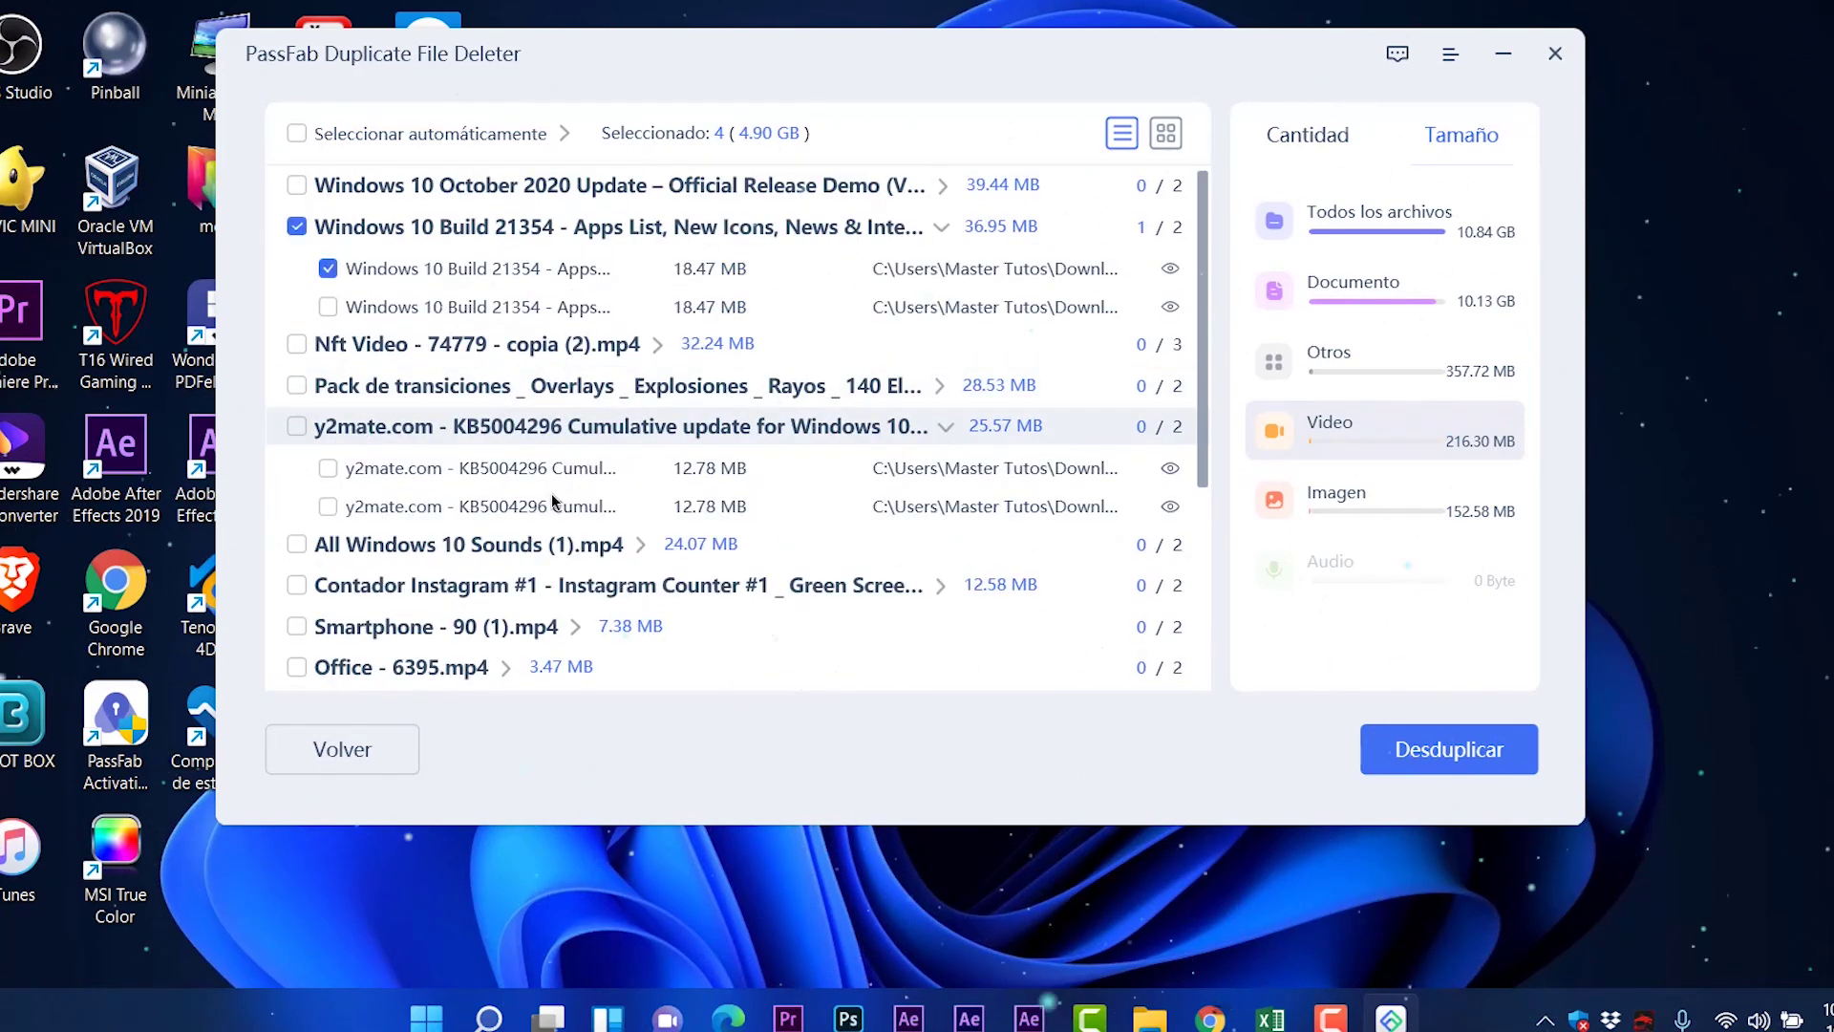
scroll(327, 513, "down", 3)
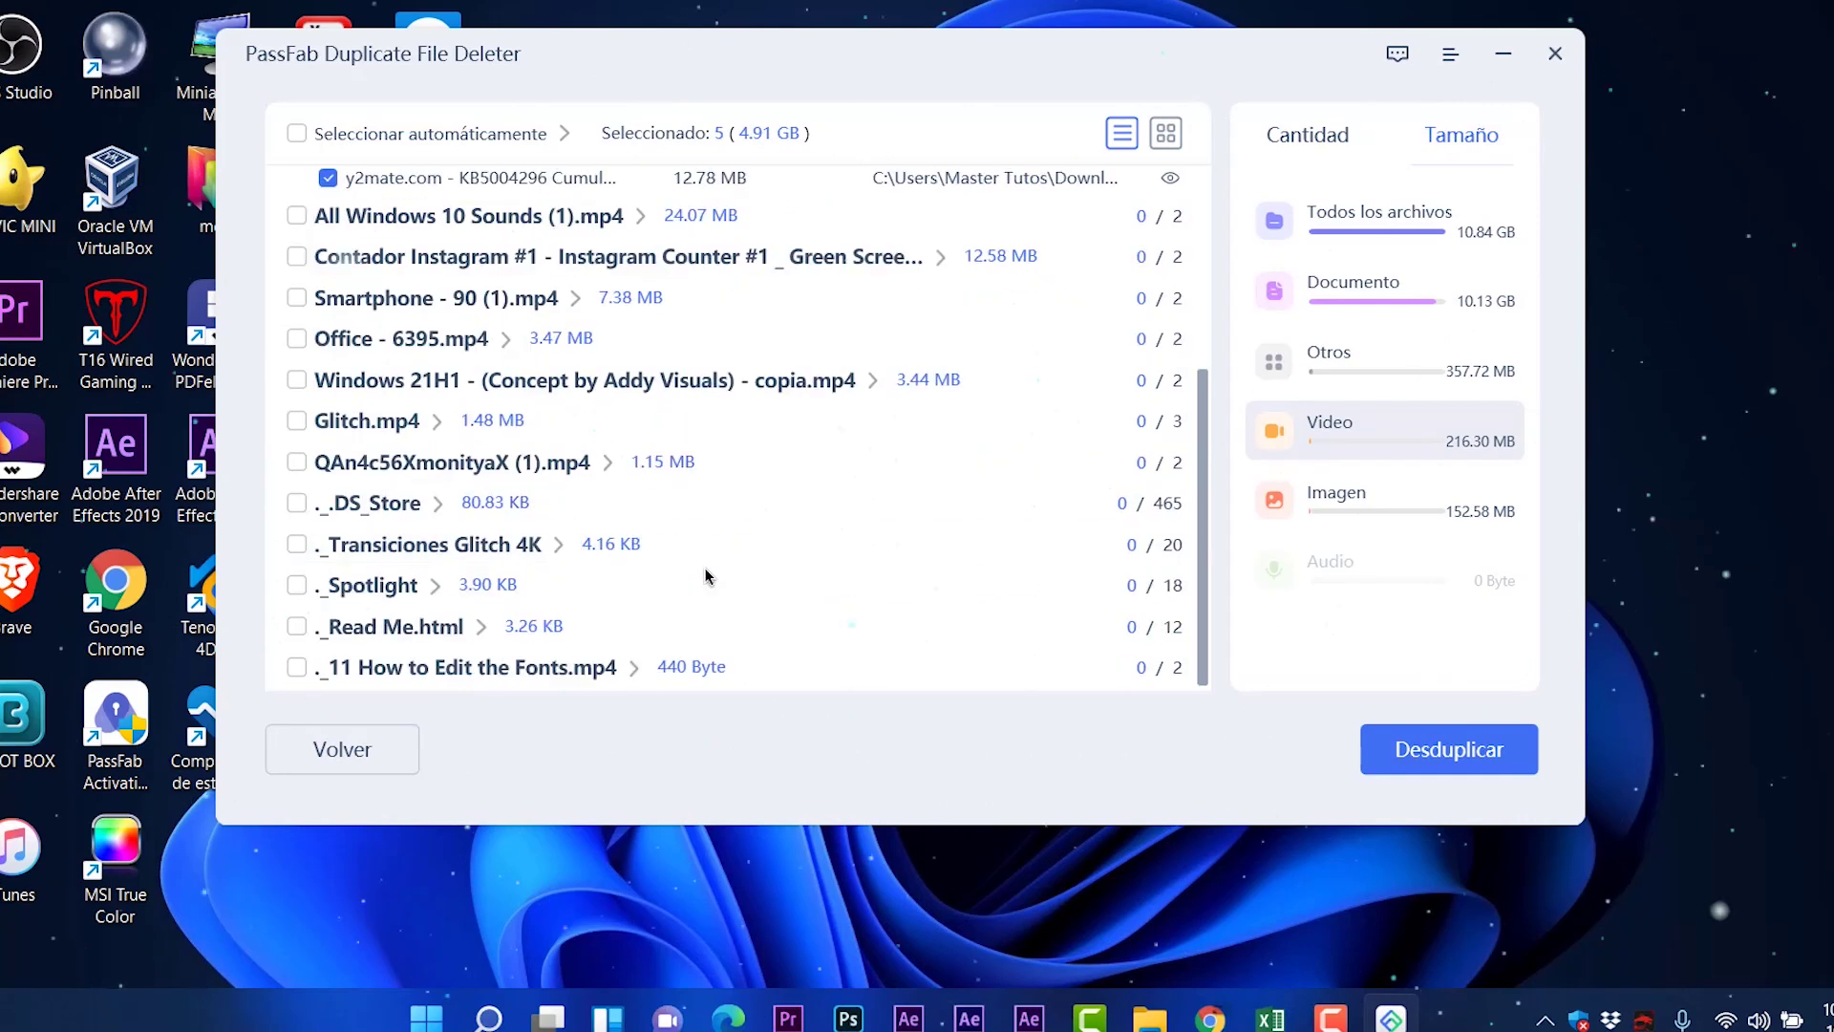
left_click(359, 382)
left_click(329, 461)
scroll(573, 535, "down", 2)
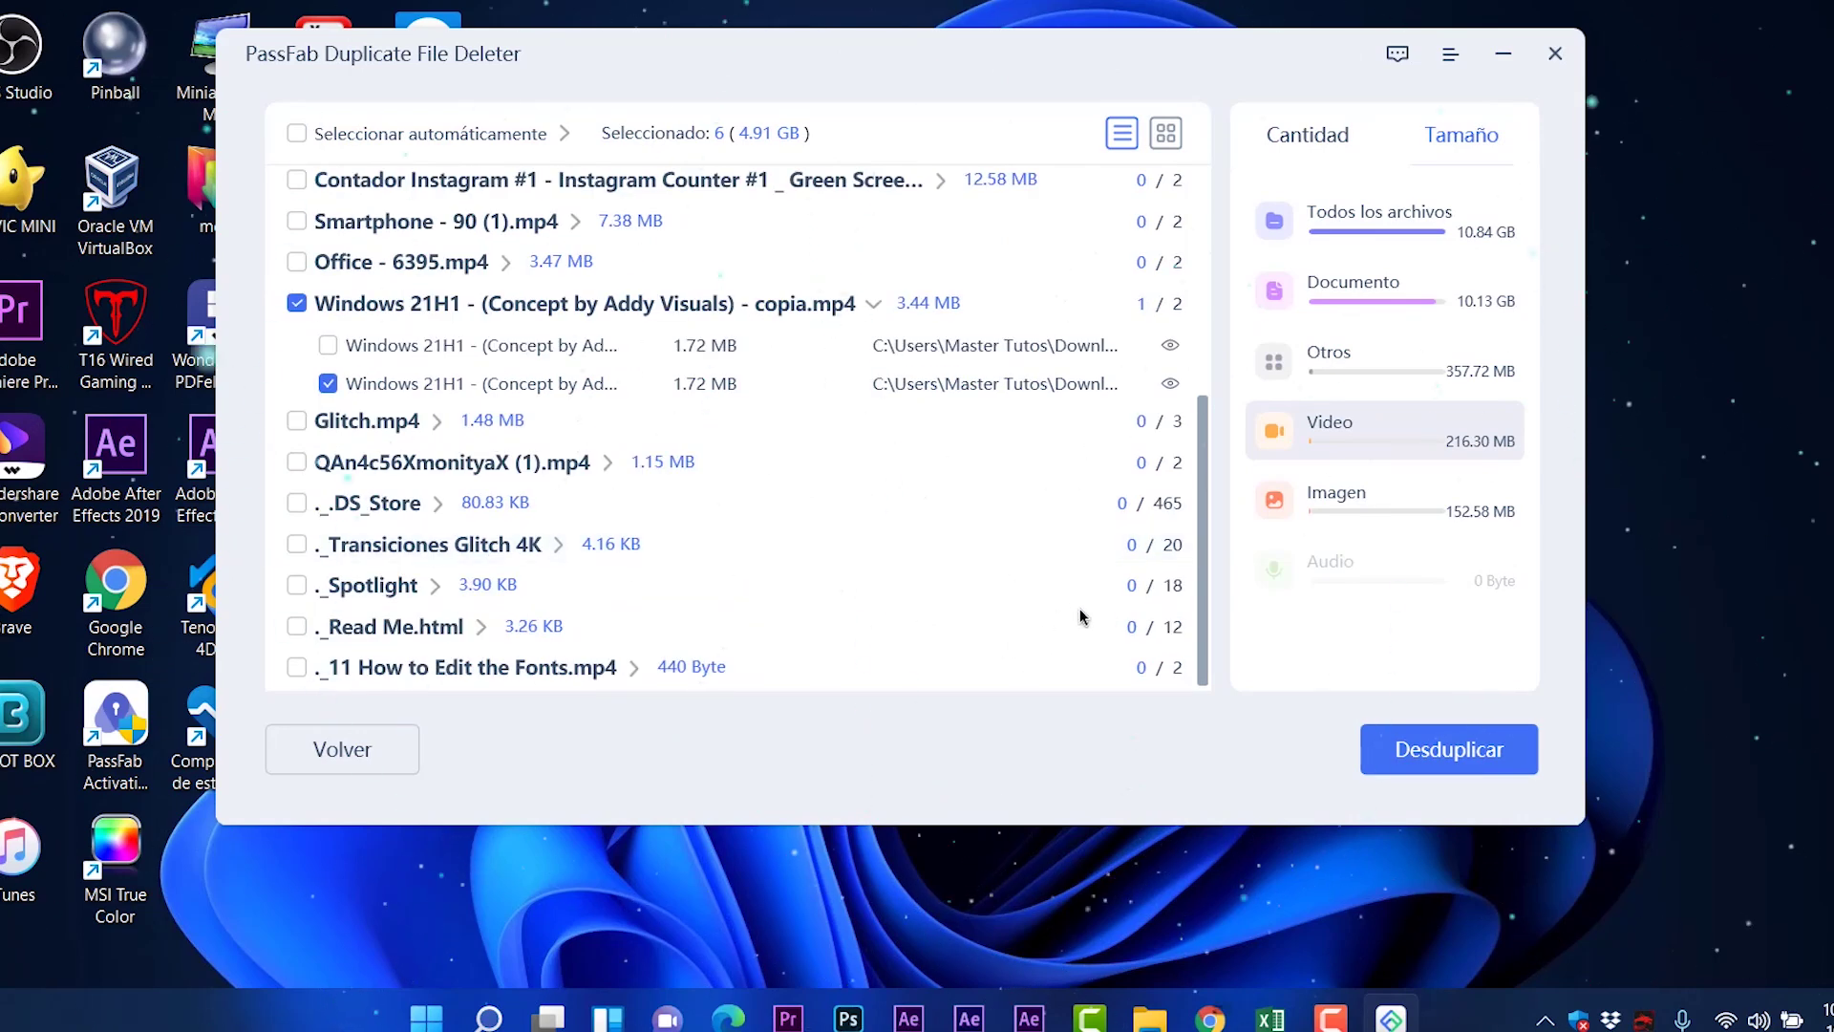
In the Imagen category, select the second copy in the pixel.png group directly above 1.png
left_click(1433, 507)
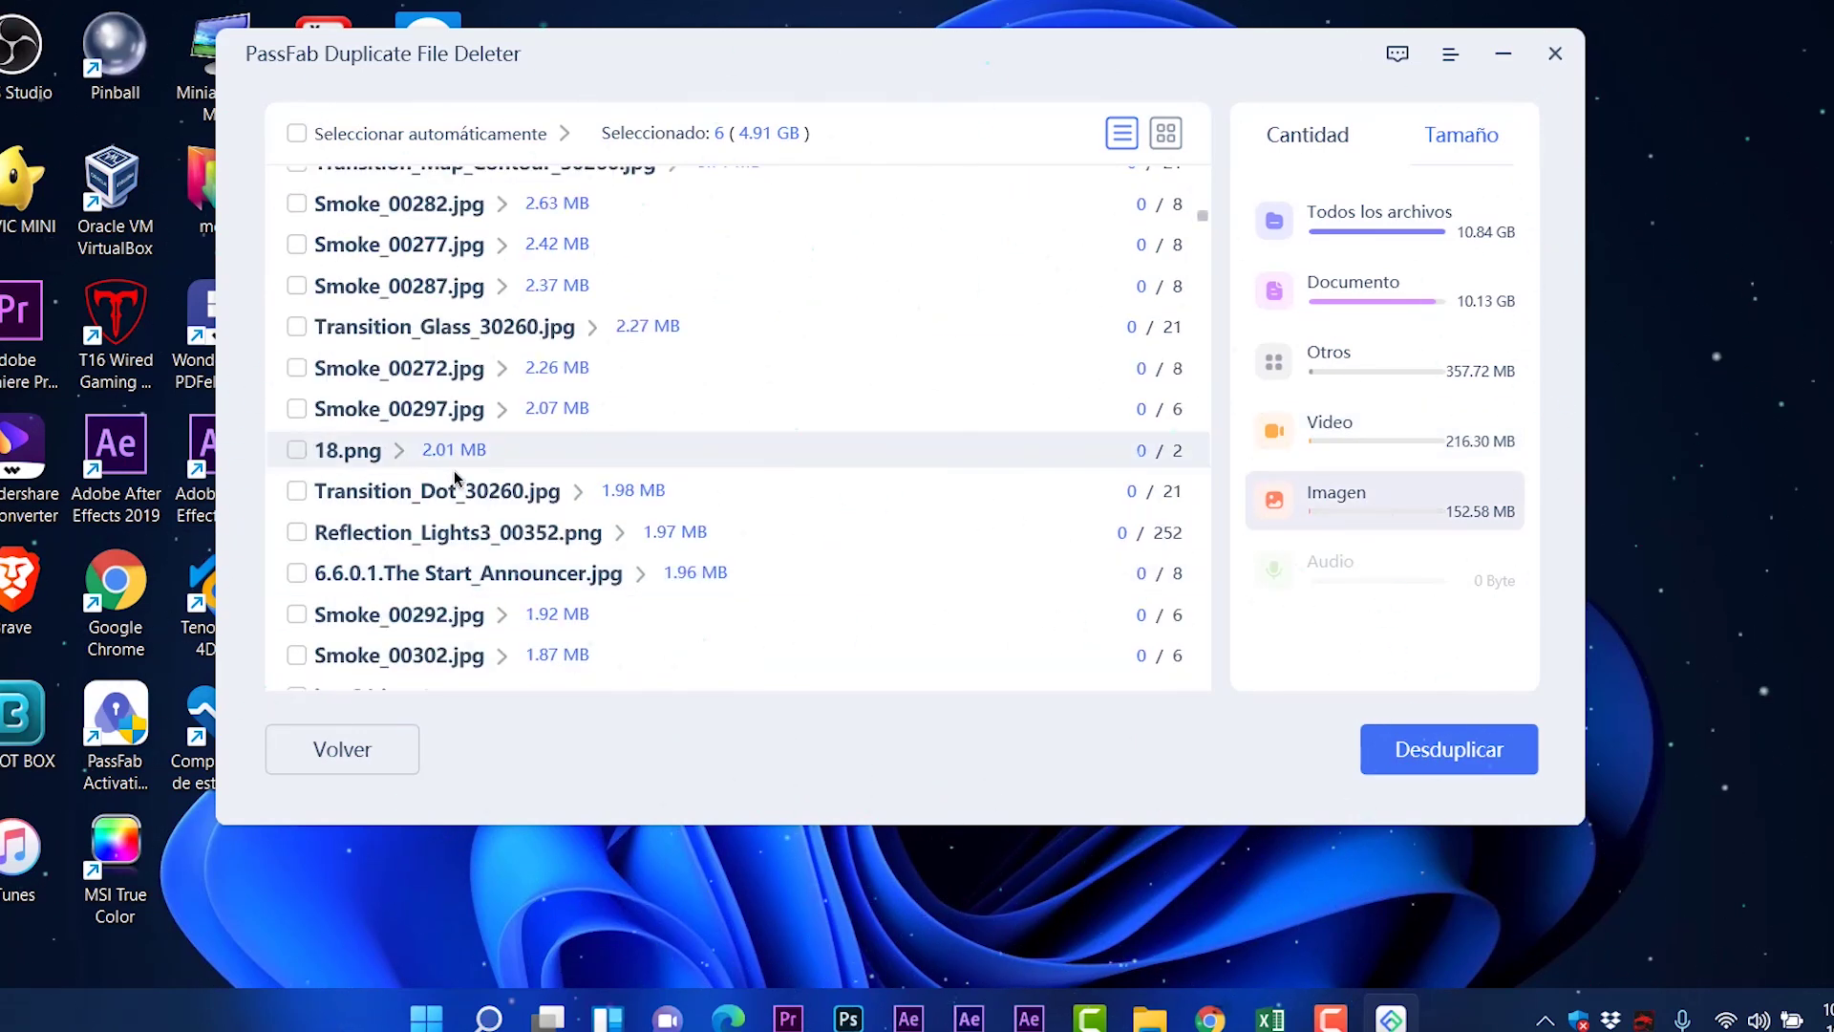
scroll(466, 525, "down", 5)
scroll(466, 526, "down", 20)
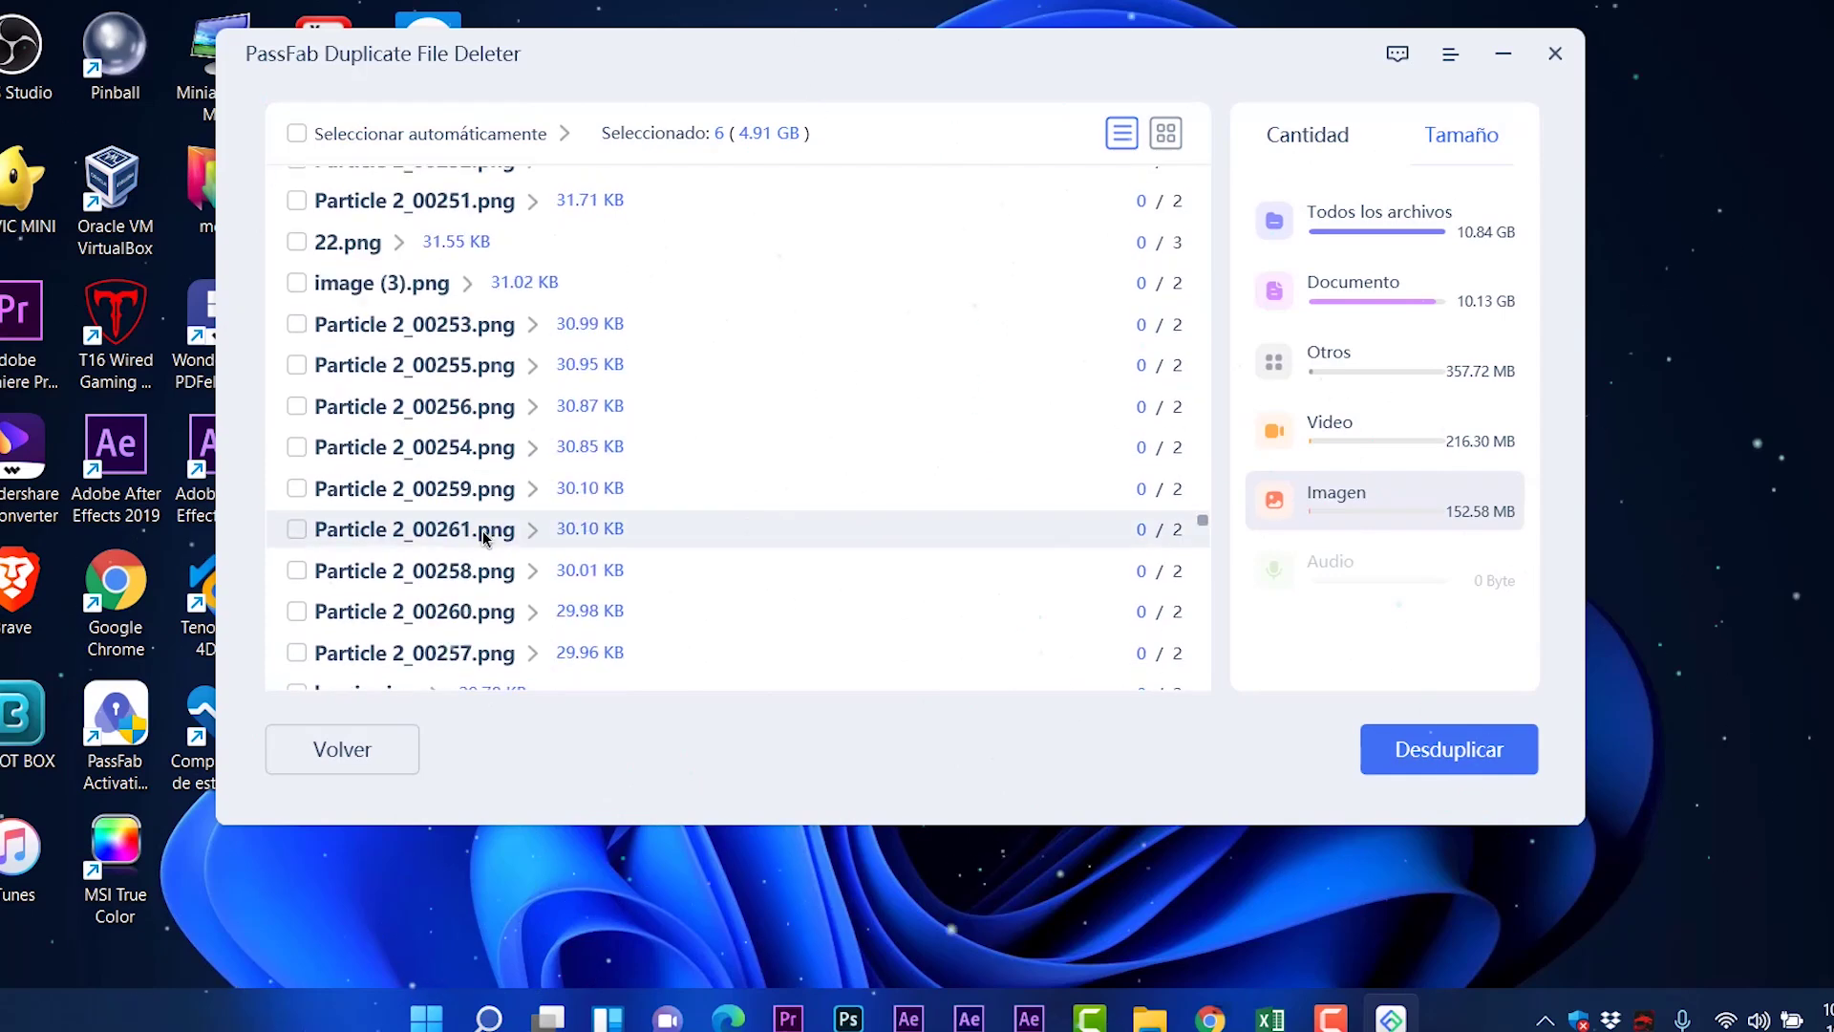
scroll(459, 526, "down", 15)
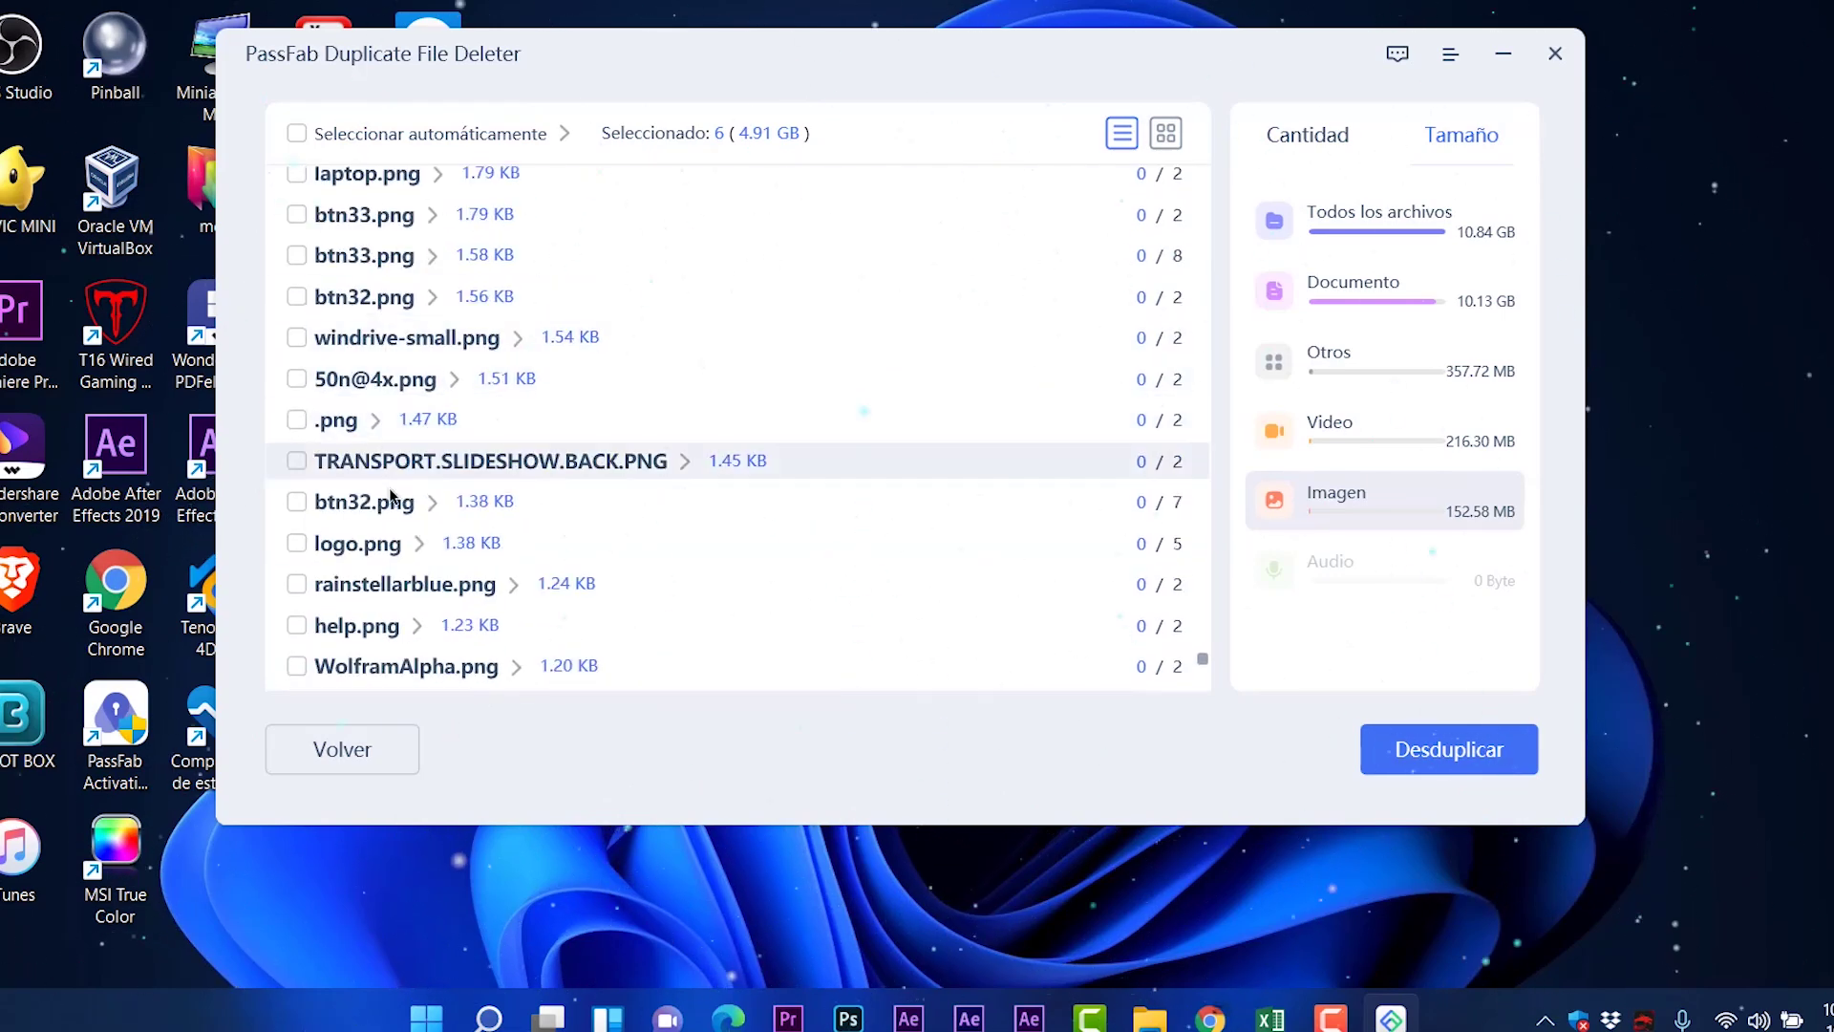
scroll(411, 506, "down", 10)
left_click(422, 626)
left_click(328, 630)
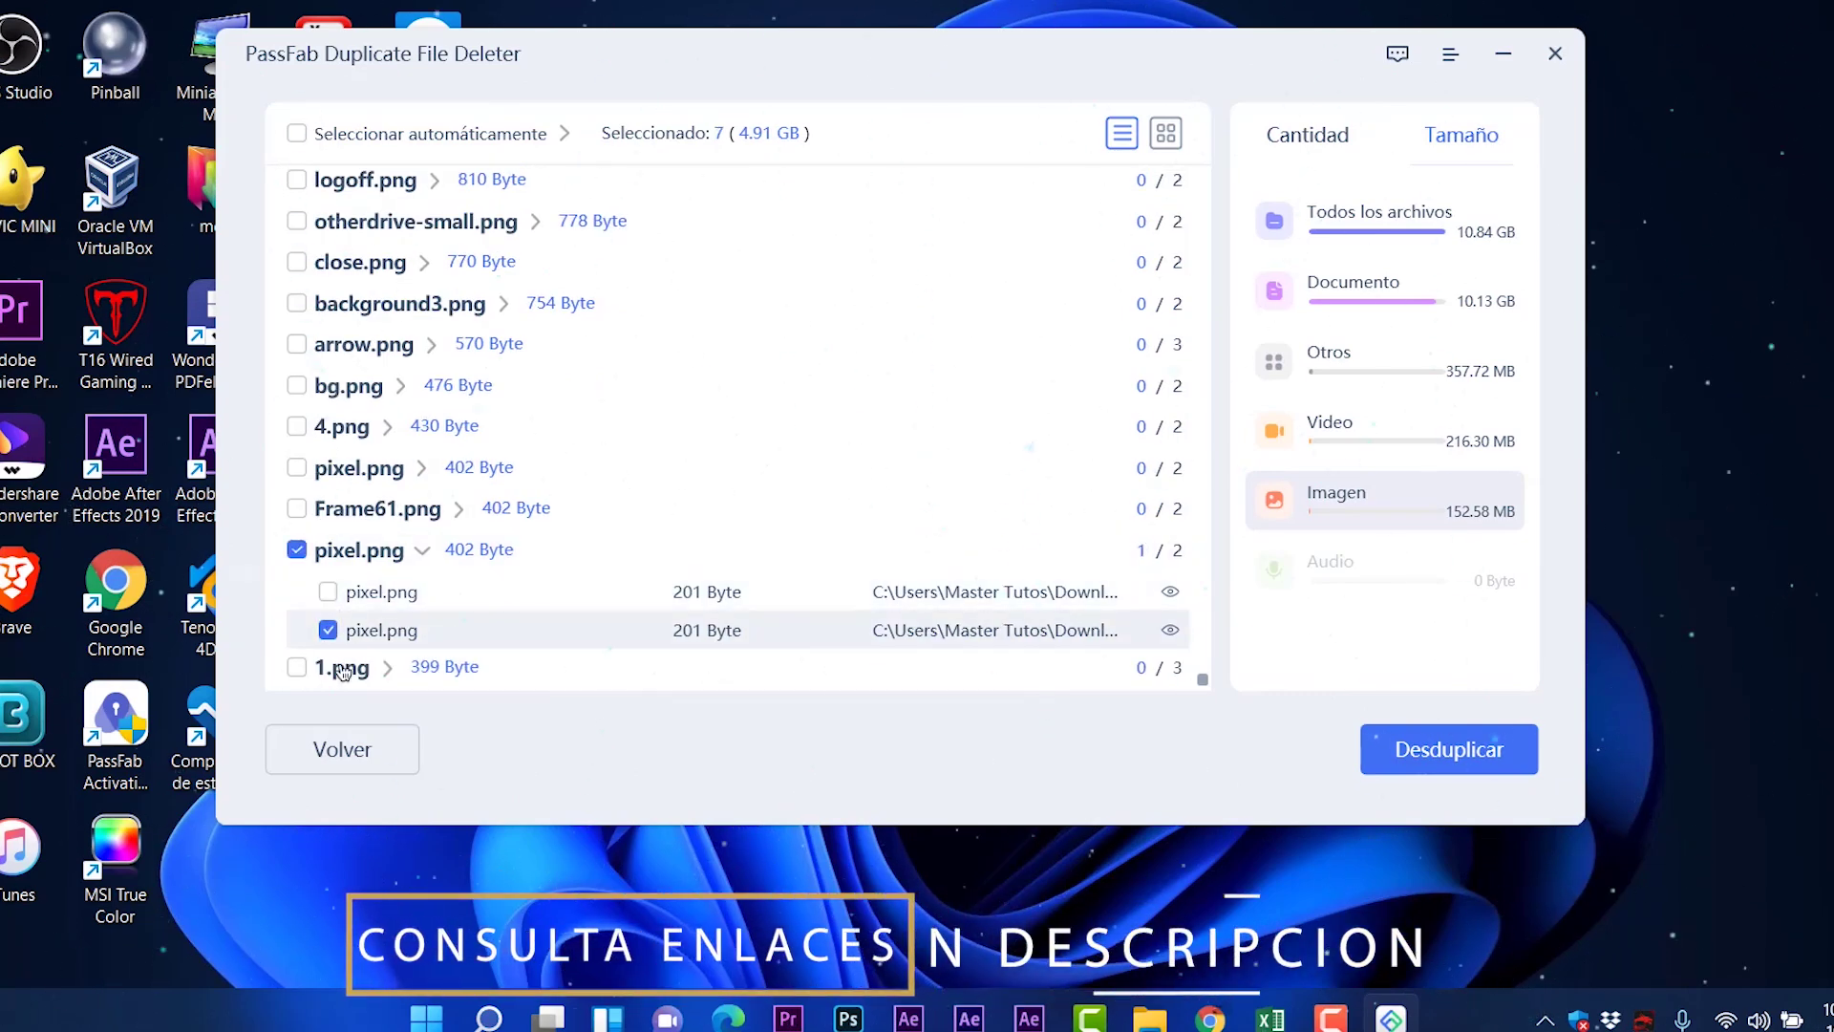
Preview the second copy in the last 1.png group and select its second and third copies
left_click(444, 667)
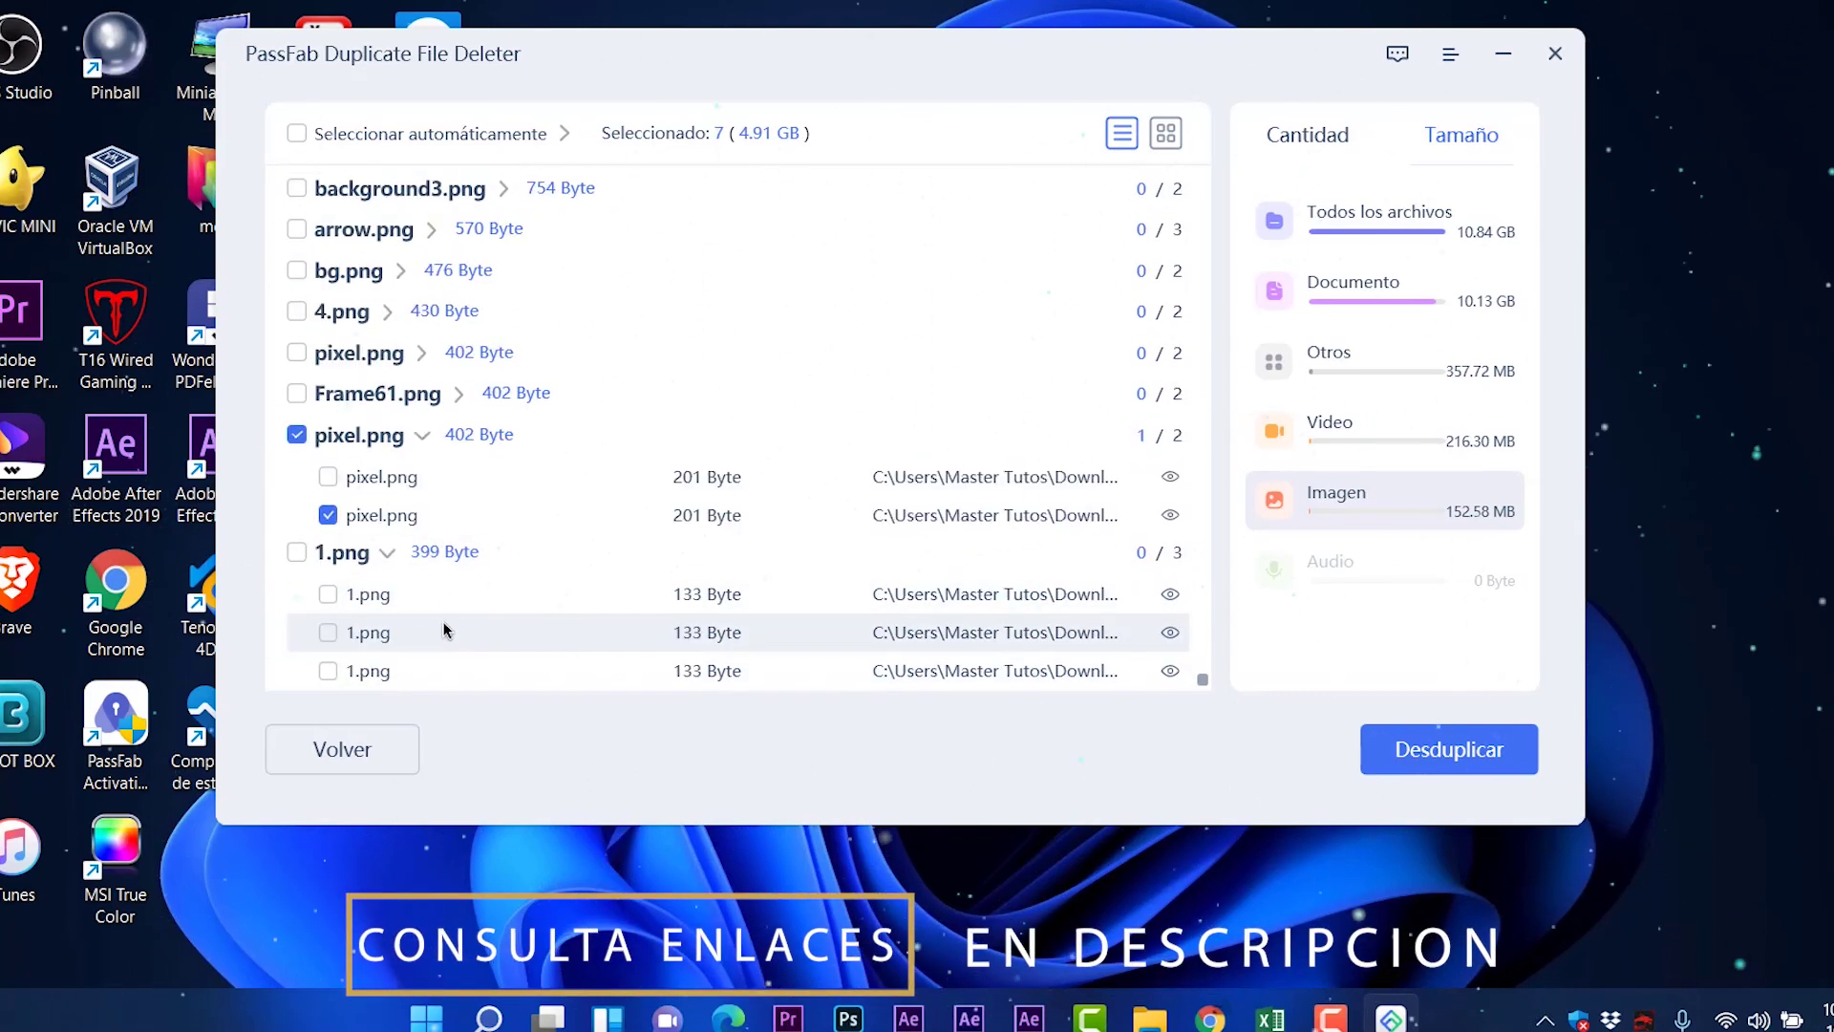
left_click(1171, 633)
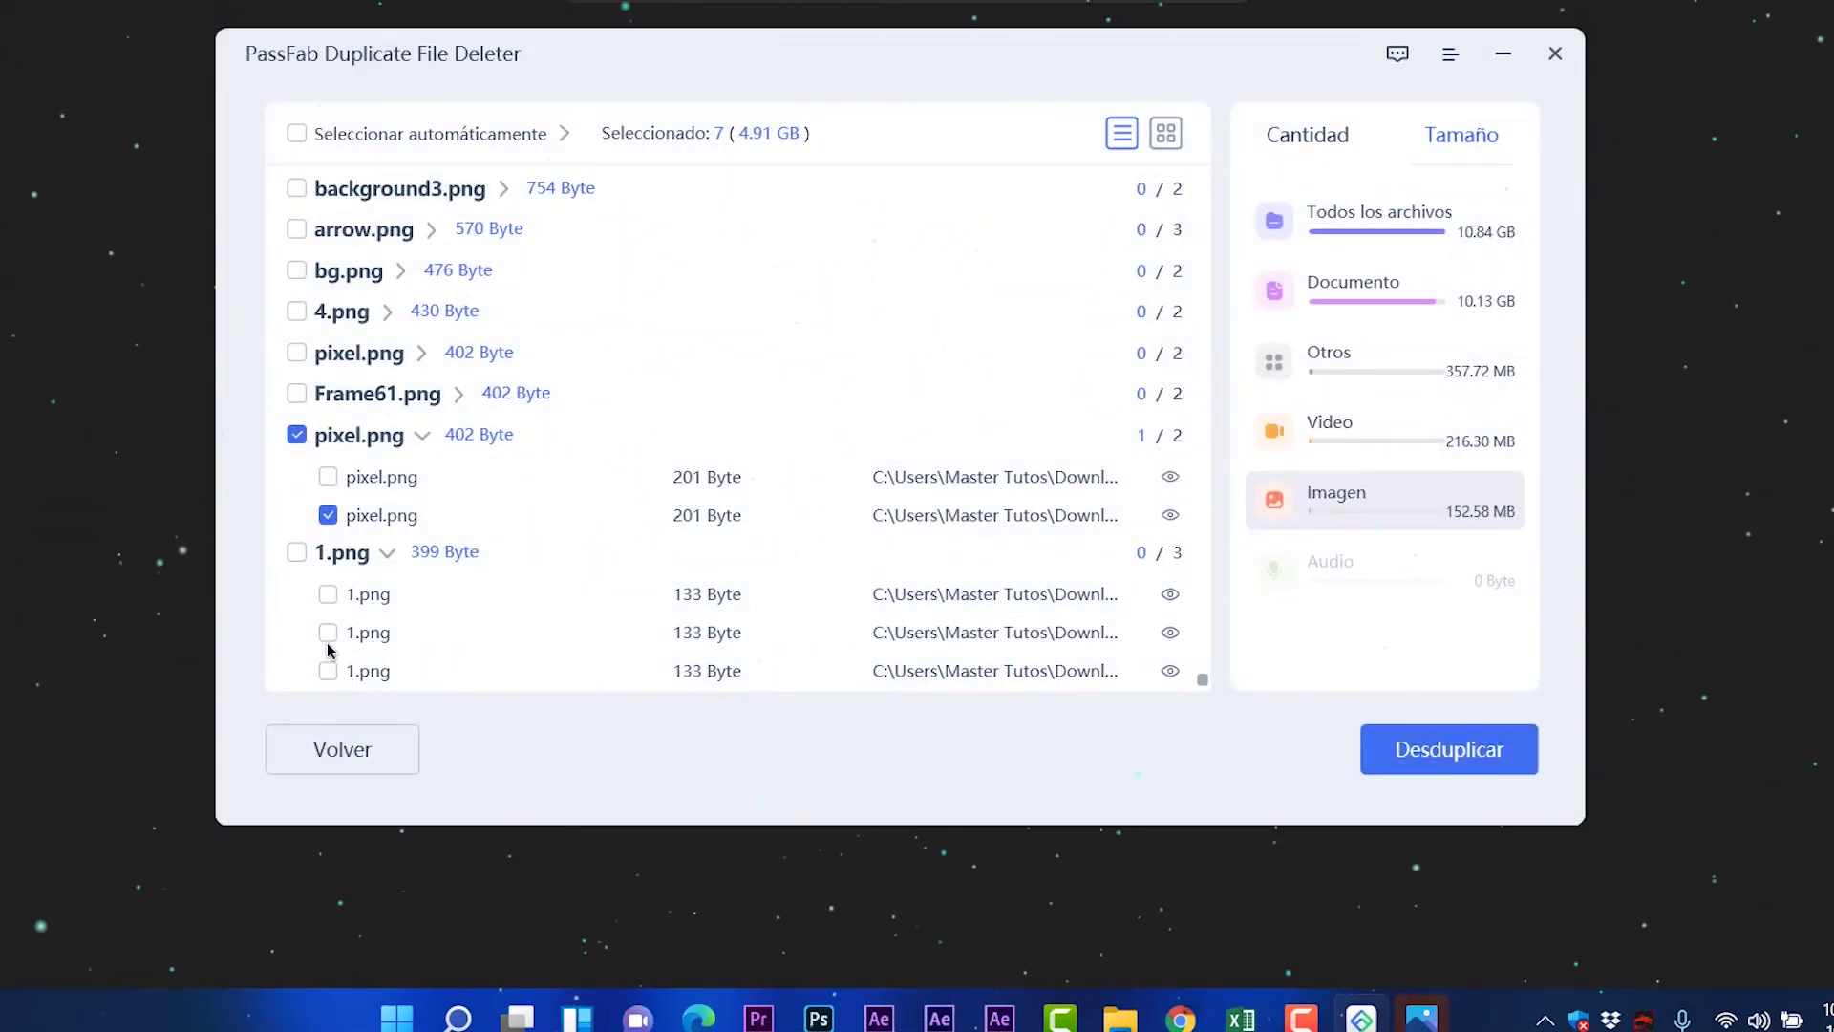
left_click(327, 632)
left_click(327, 670)
Select the second copy in the websitegridcolor.png group for removal
scroll(475, 574, "up", 10)
scroll(478, 593, "up", 10)
left_click(398, 493)
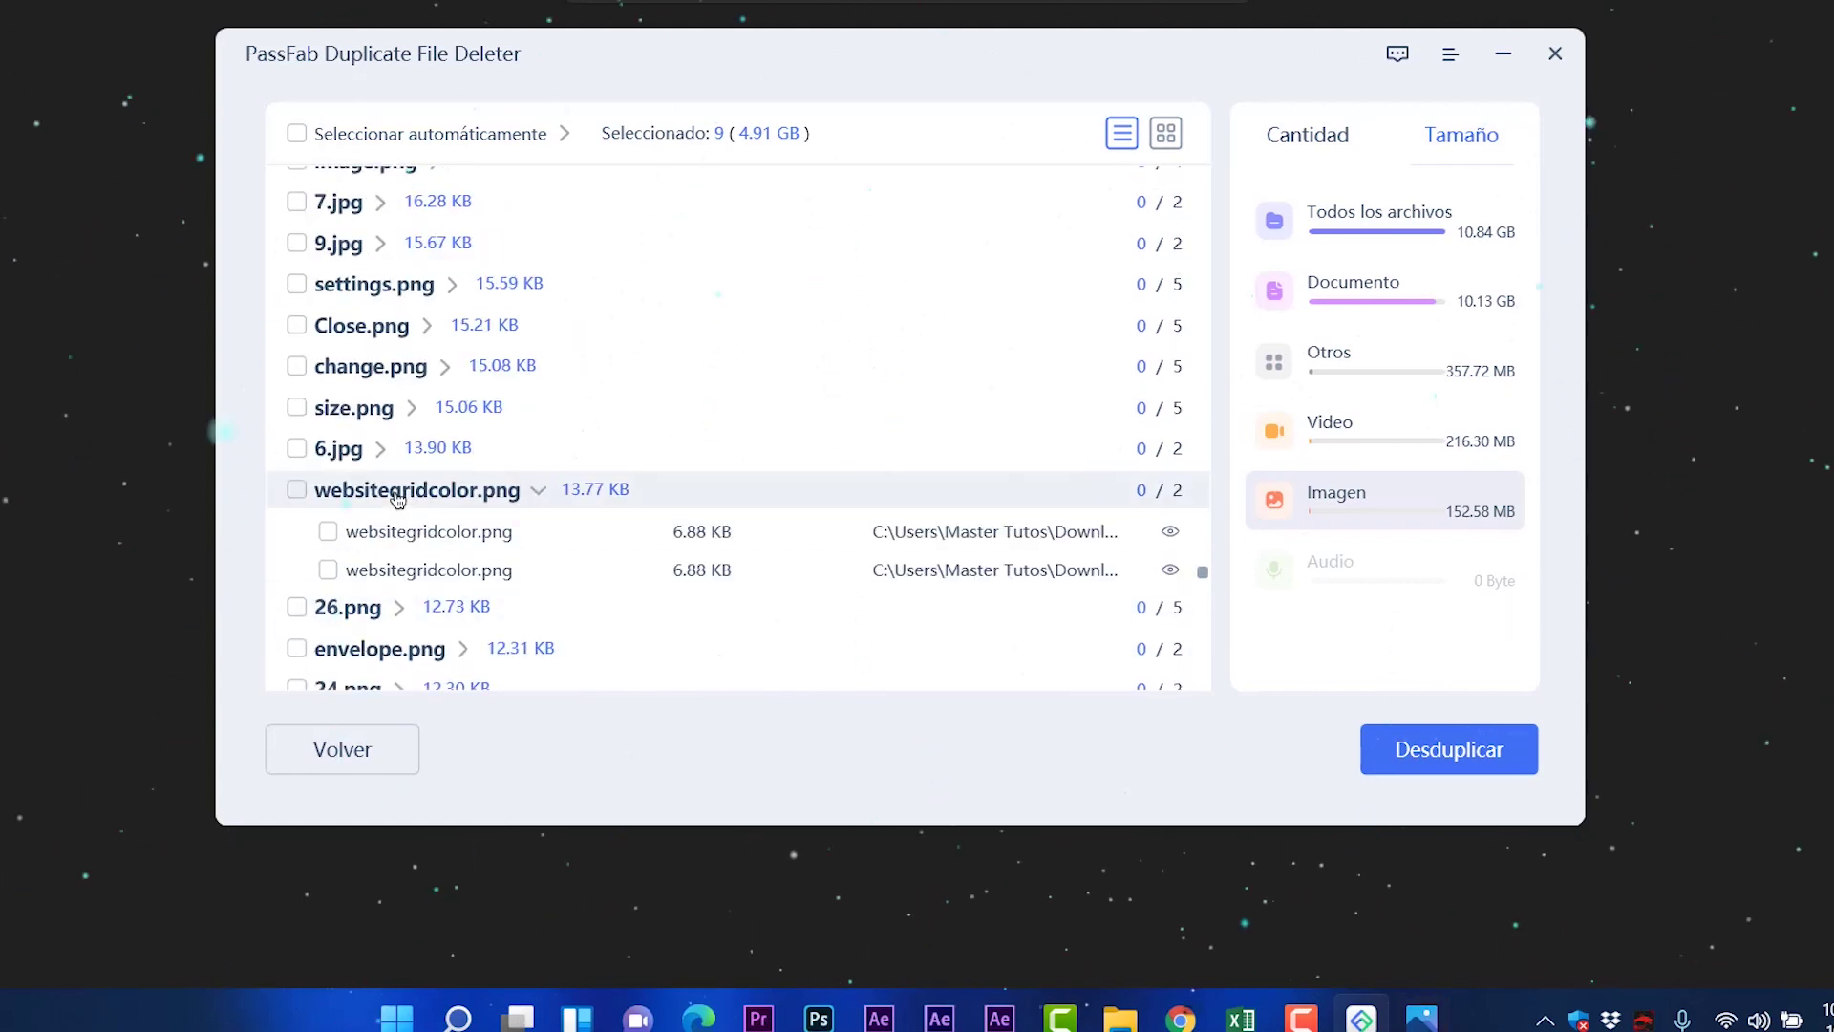
left_click(328, 569)
Show all files in the results and deduplicate the selected copies, moving them to the Recycle Bin
scroll(445, 559, "up", 5)
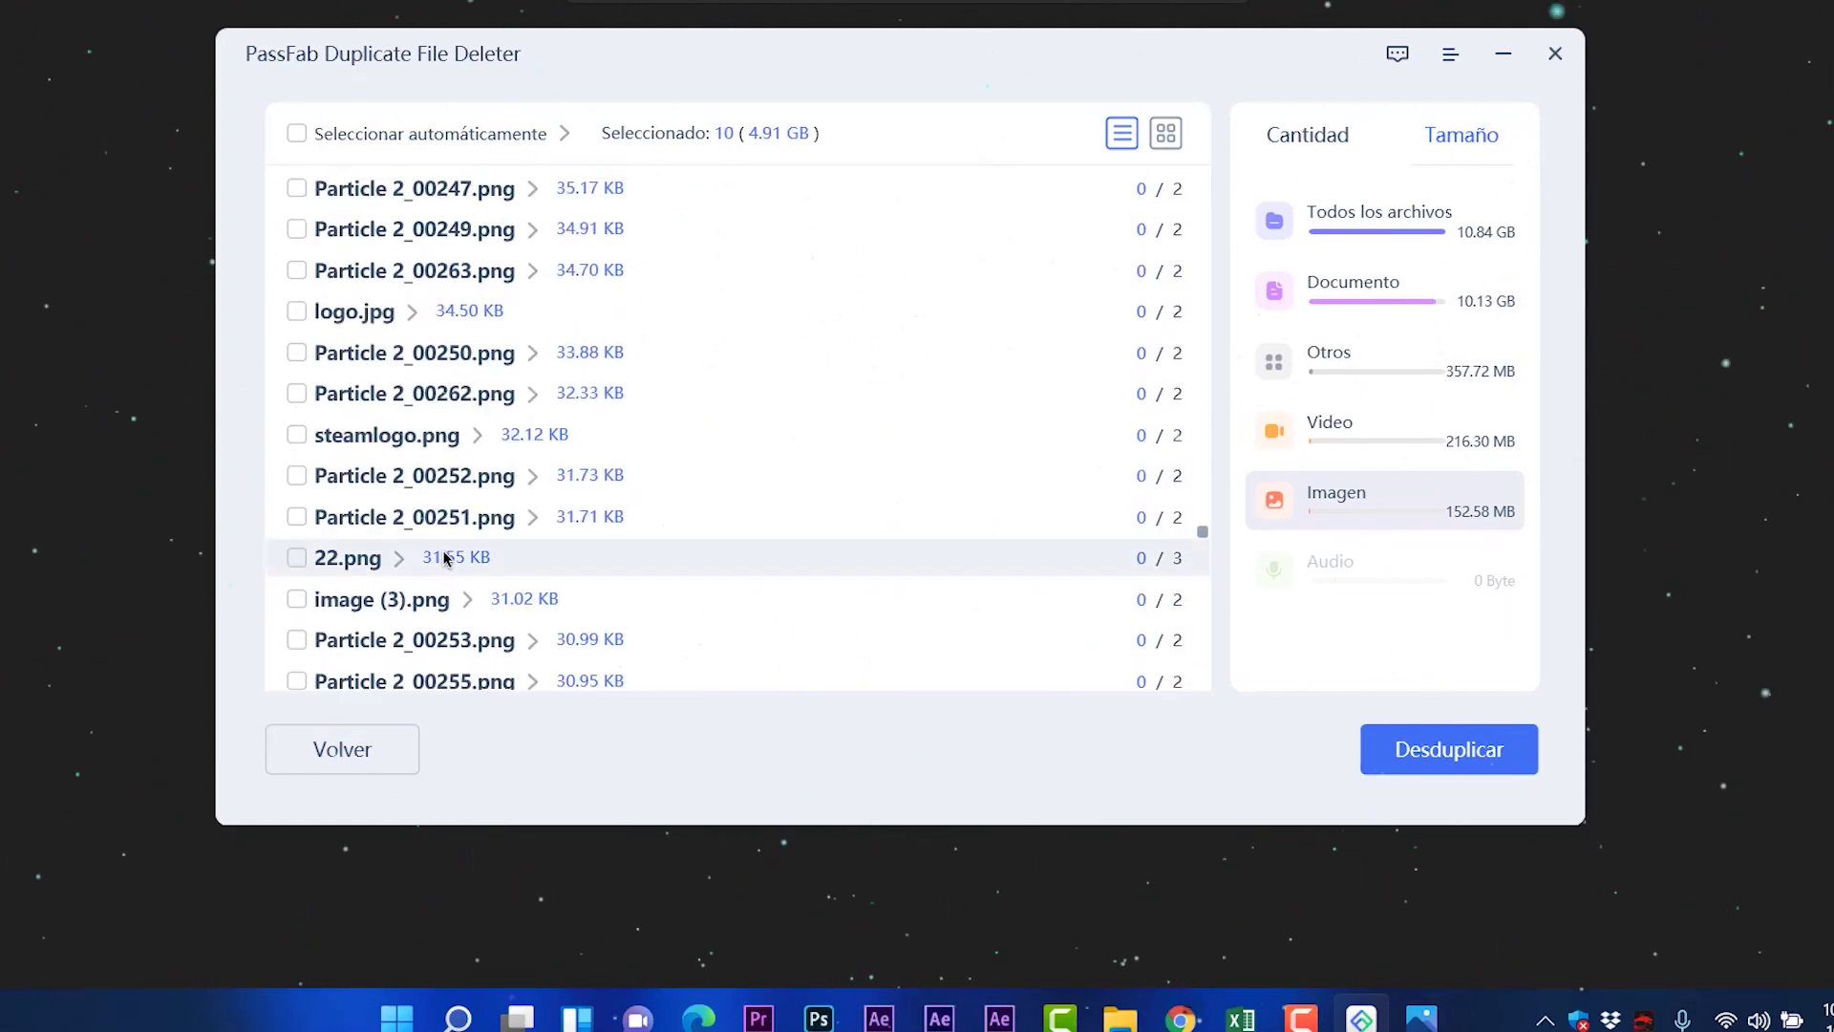
scroll(422, 537, "up", 5)
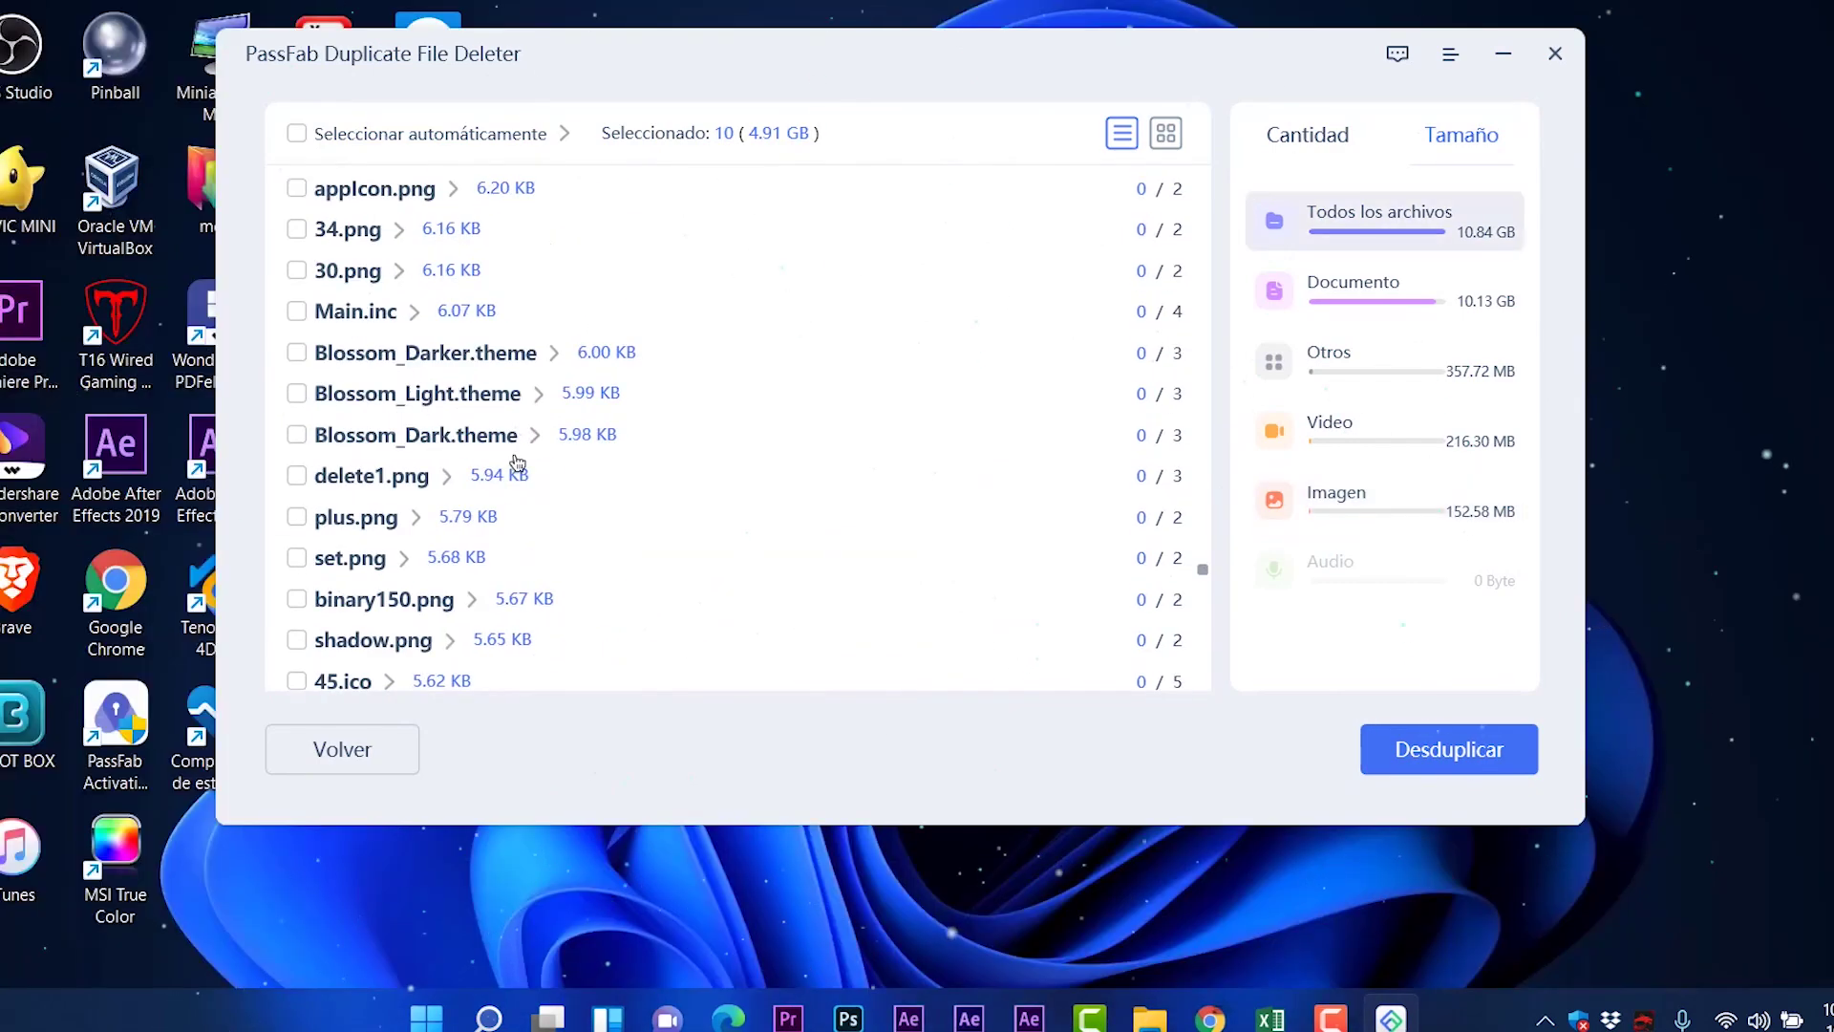
left_click_drag(1202, 569, 1198, 150)
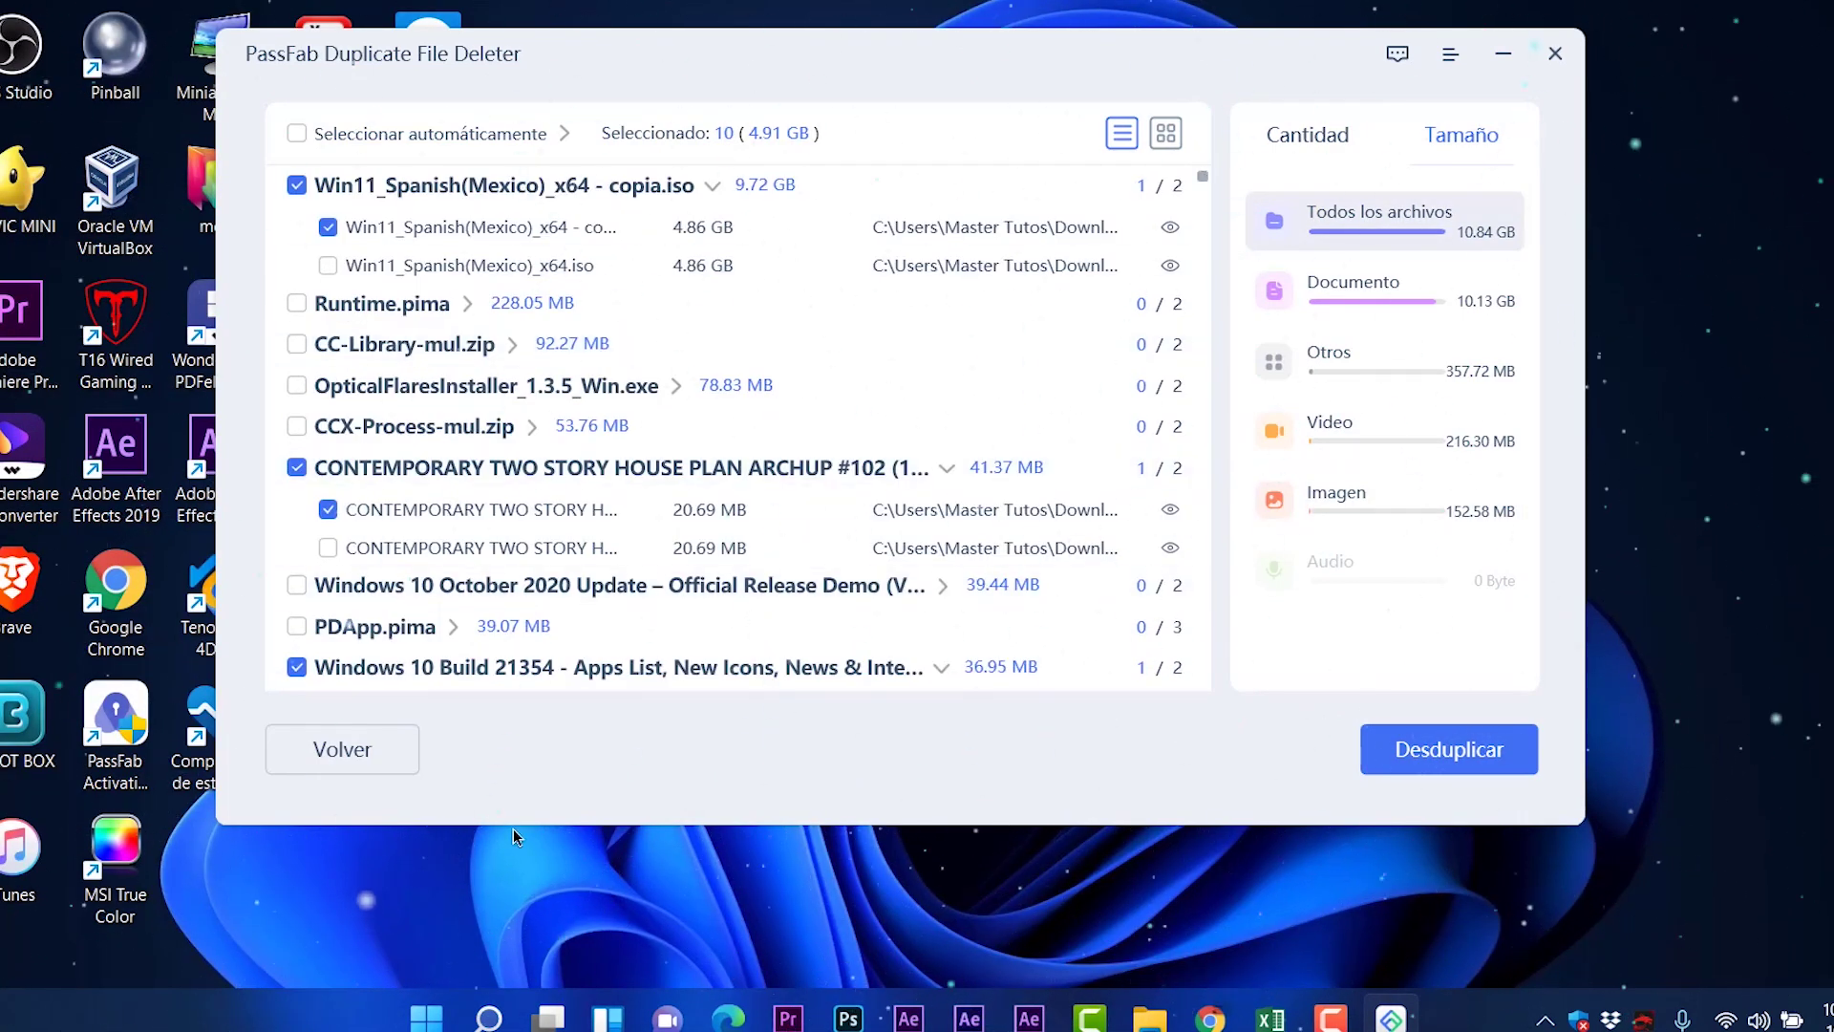
left_click(1447, 752)
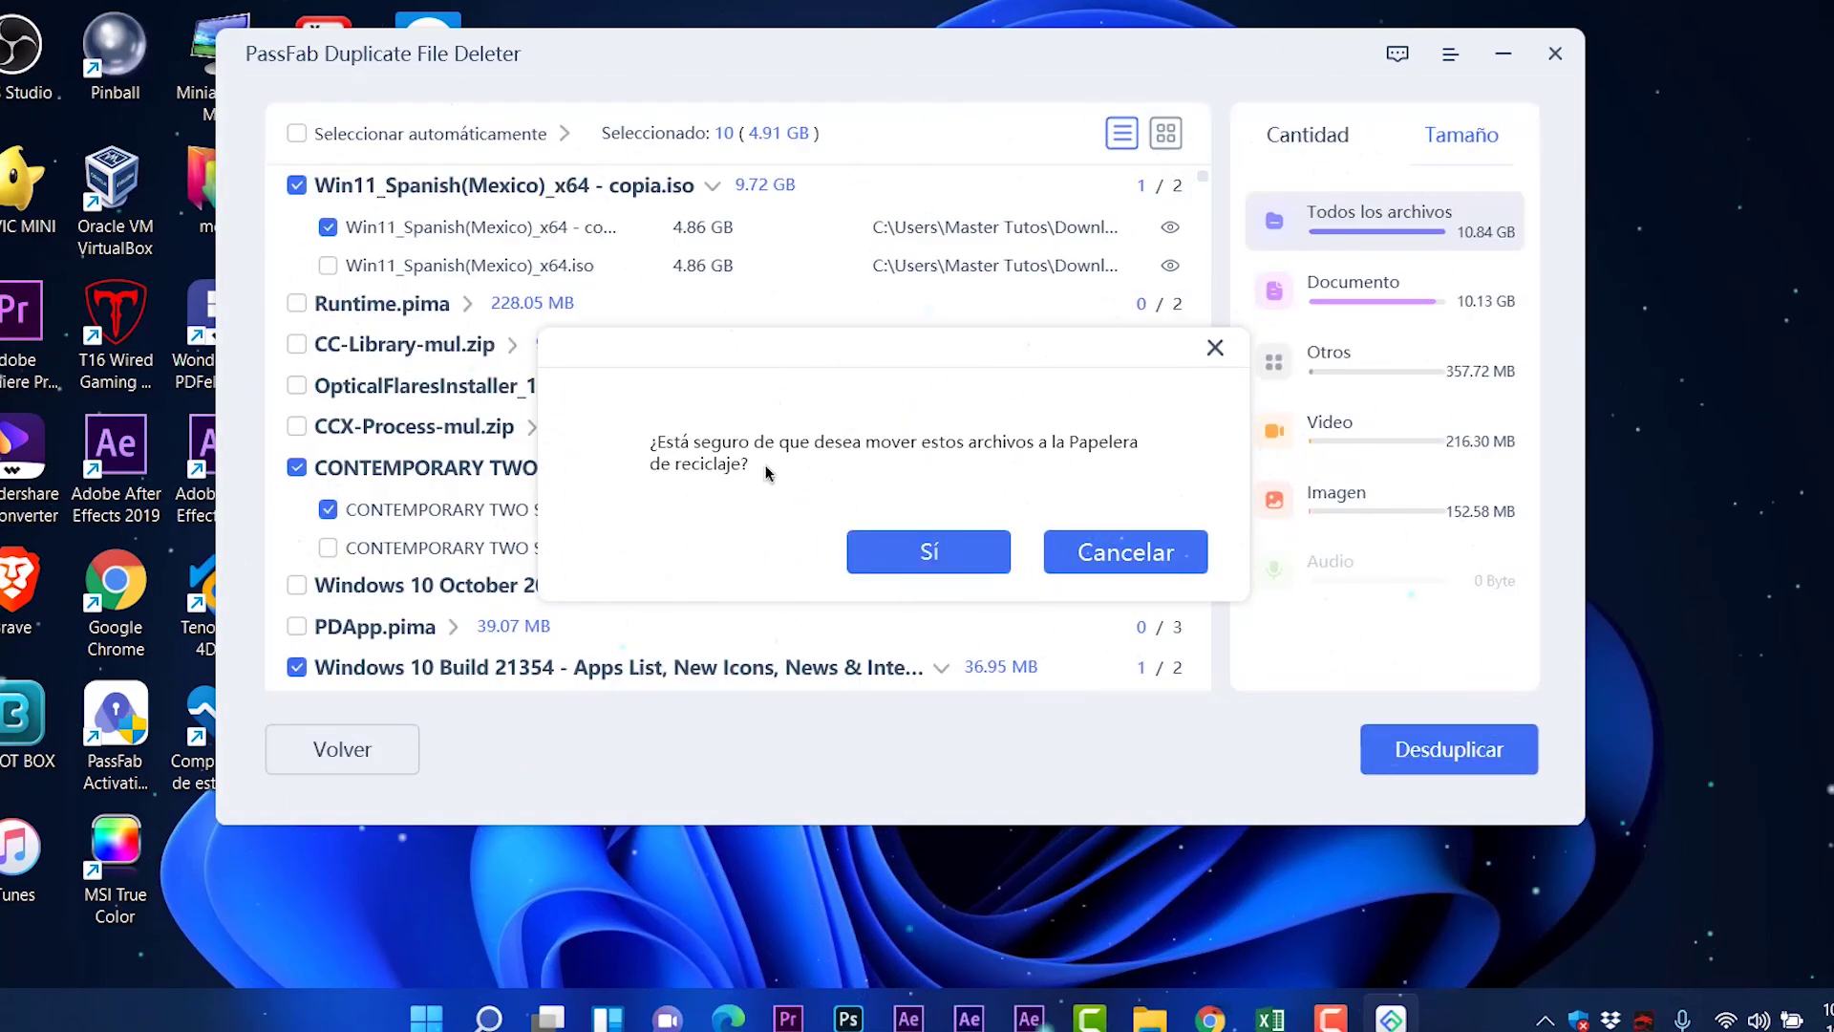
left_click(935, 555)
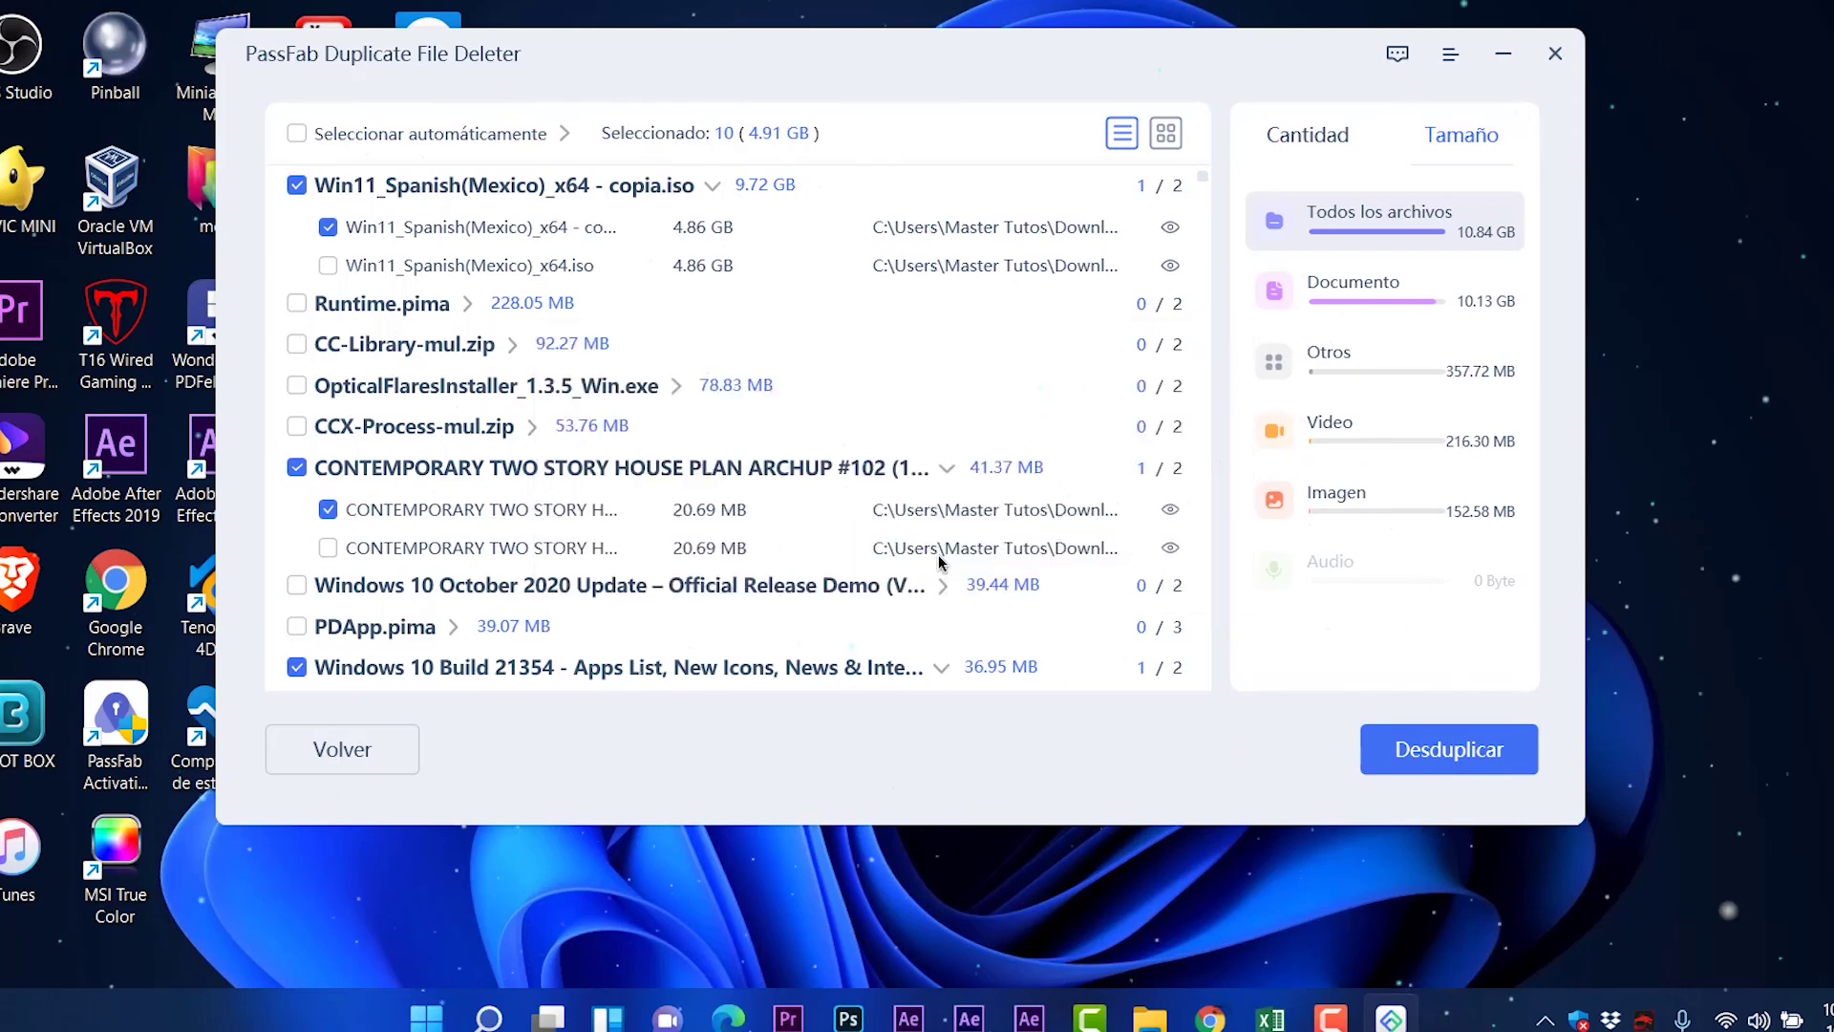
left_click_drag(868, 320, 780, 326)
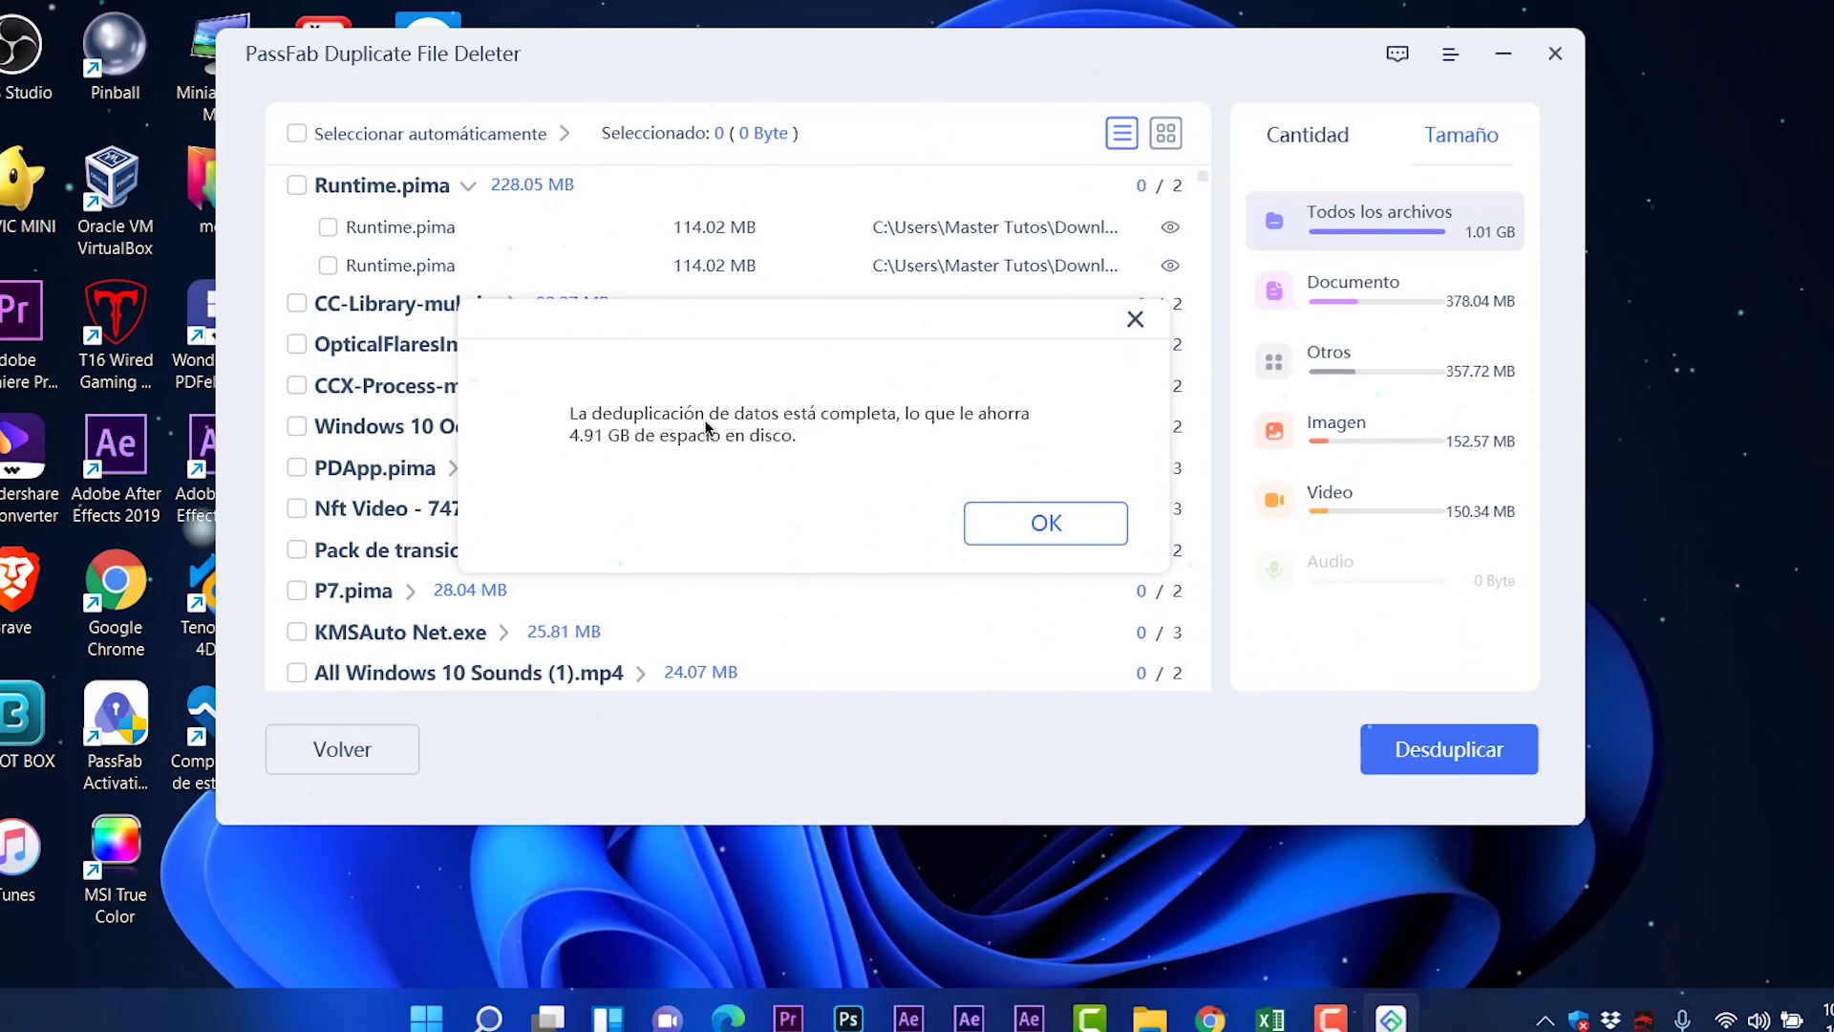
left_click(1046, 522)
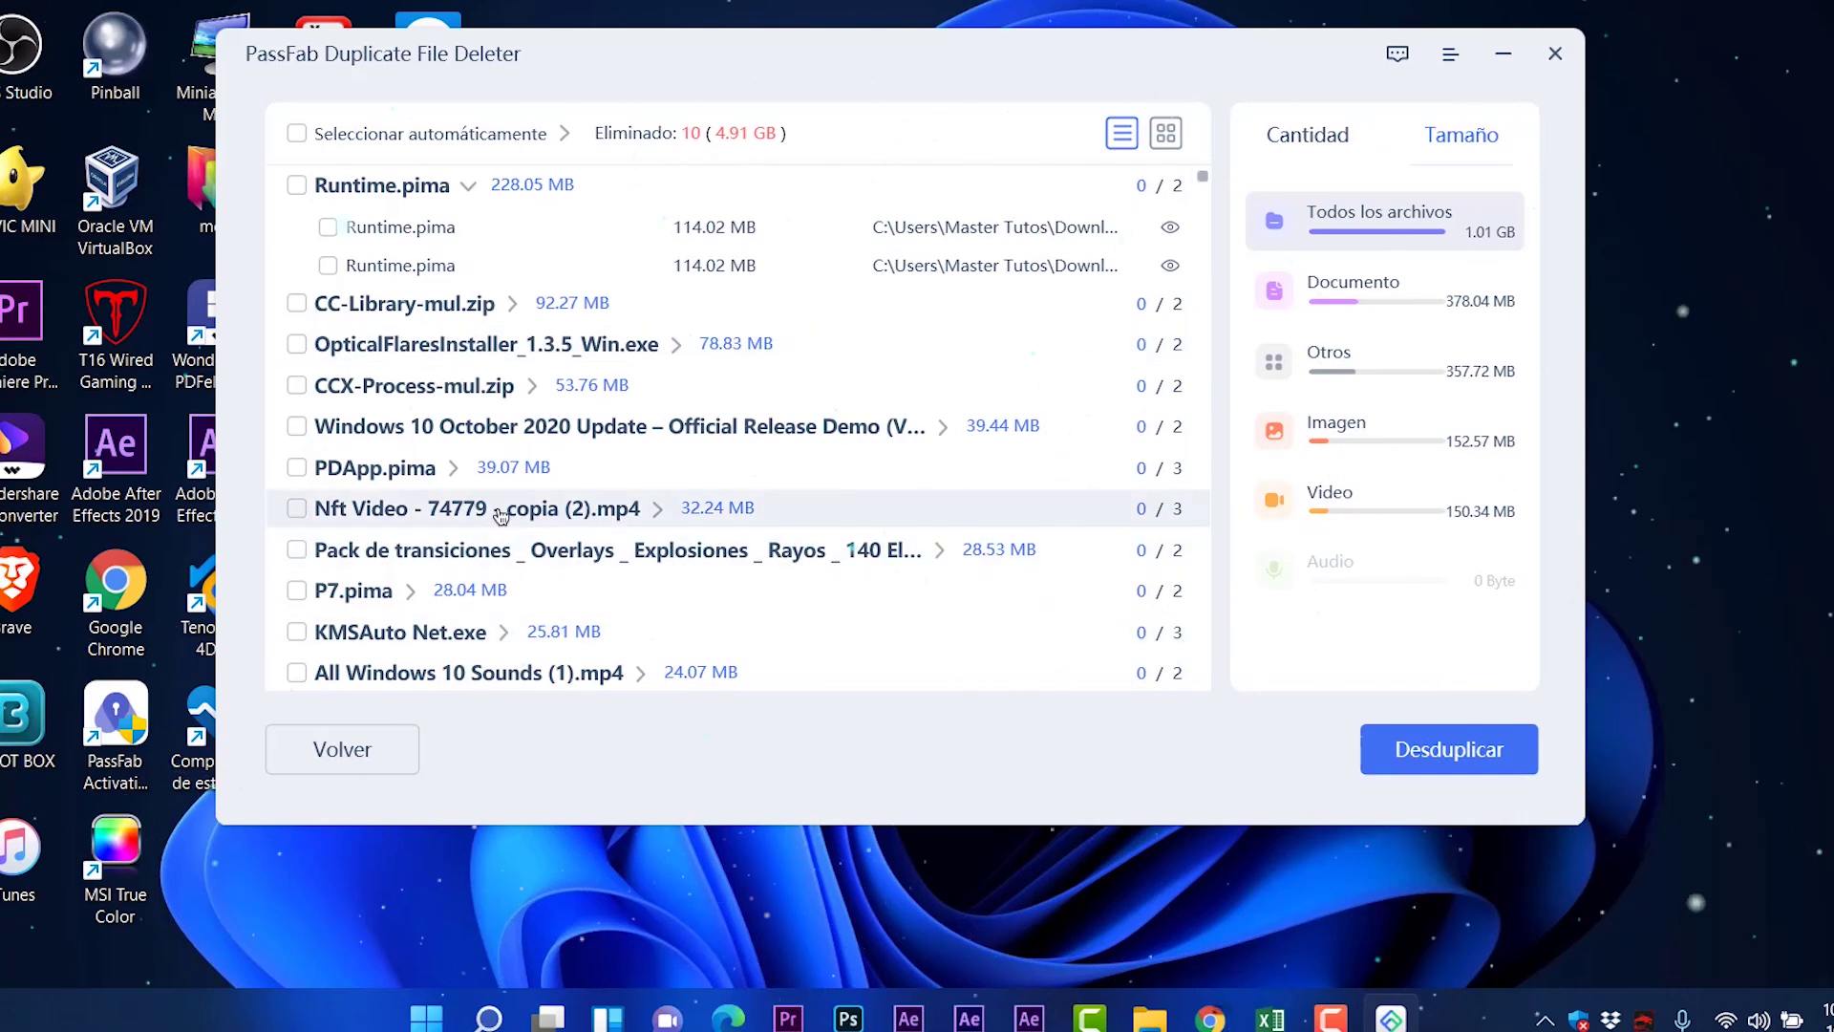
Select the second copy in both the Contador Instagram #1 and Office - 6395.mp4 groups
left_click(513, 437)
scroll(517, 452, "down", 8)
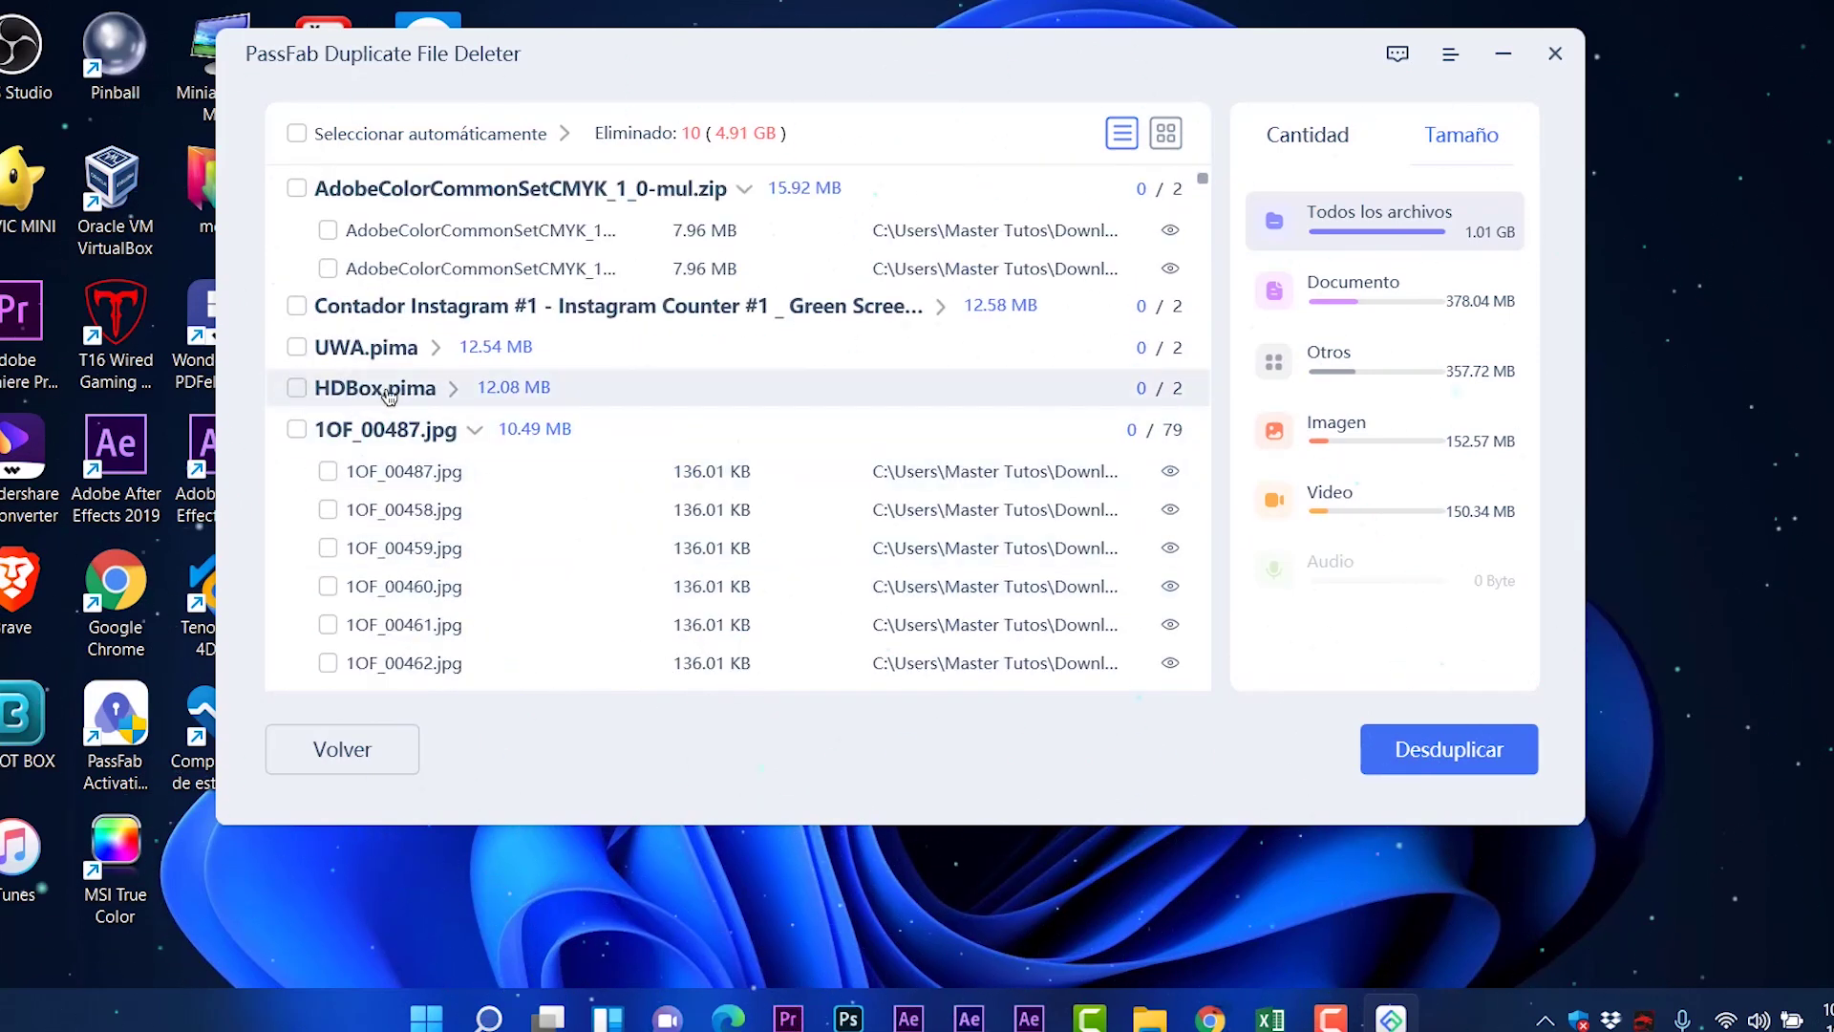
left_click(353, 309)
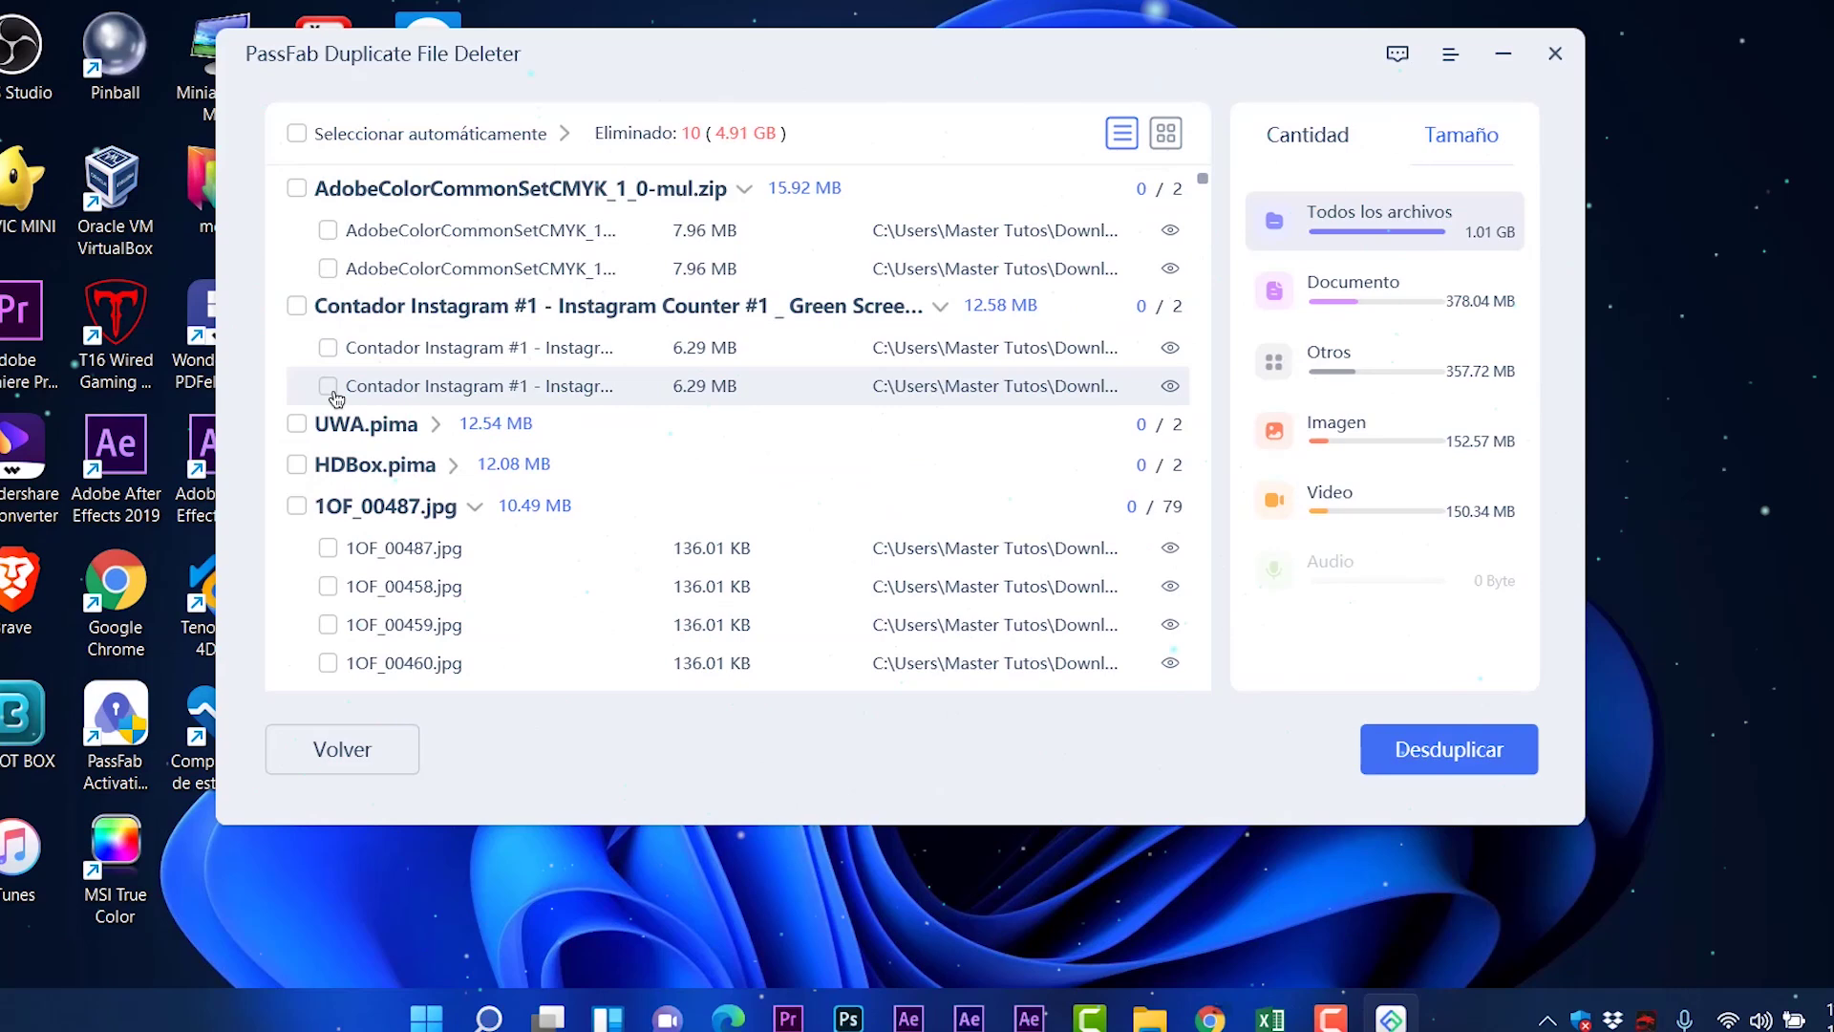
left_click(328, 386)
scroll(605, 503, "down", 20)
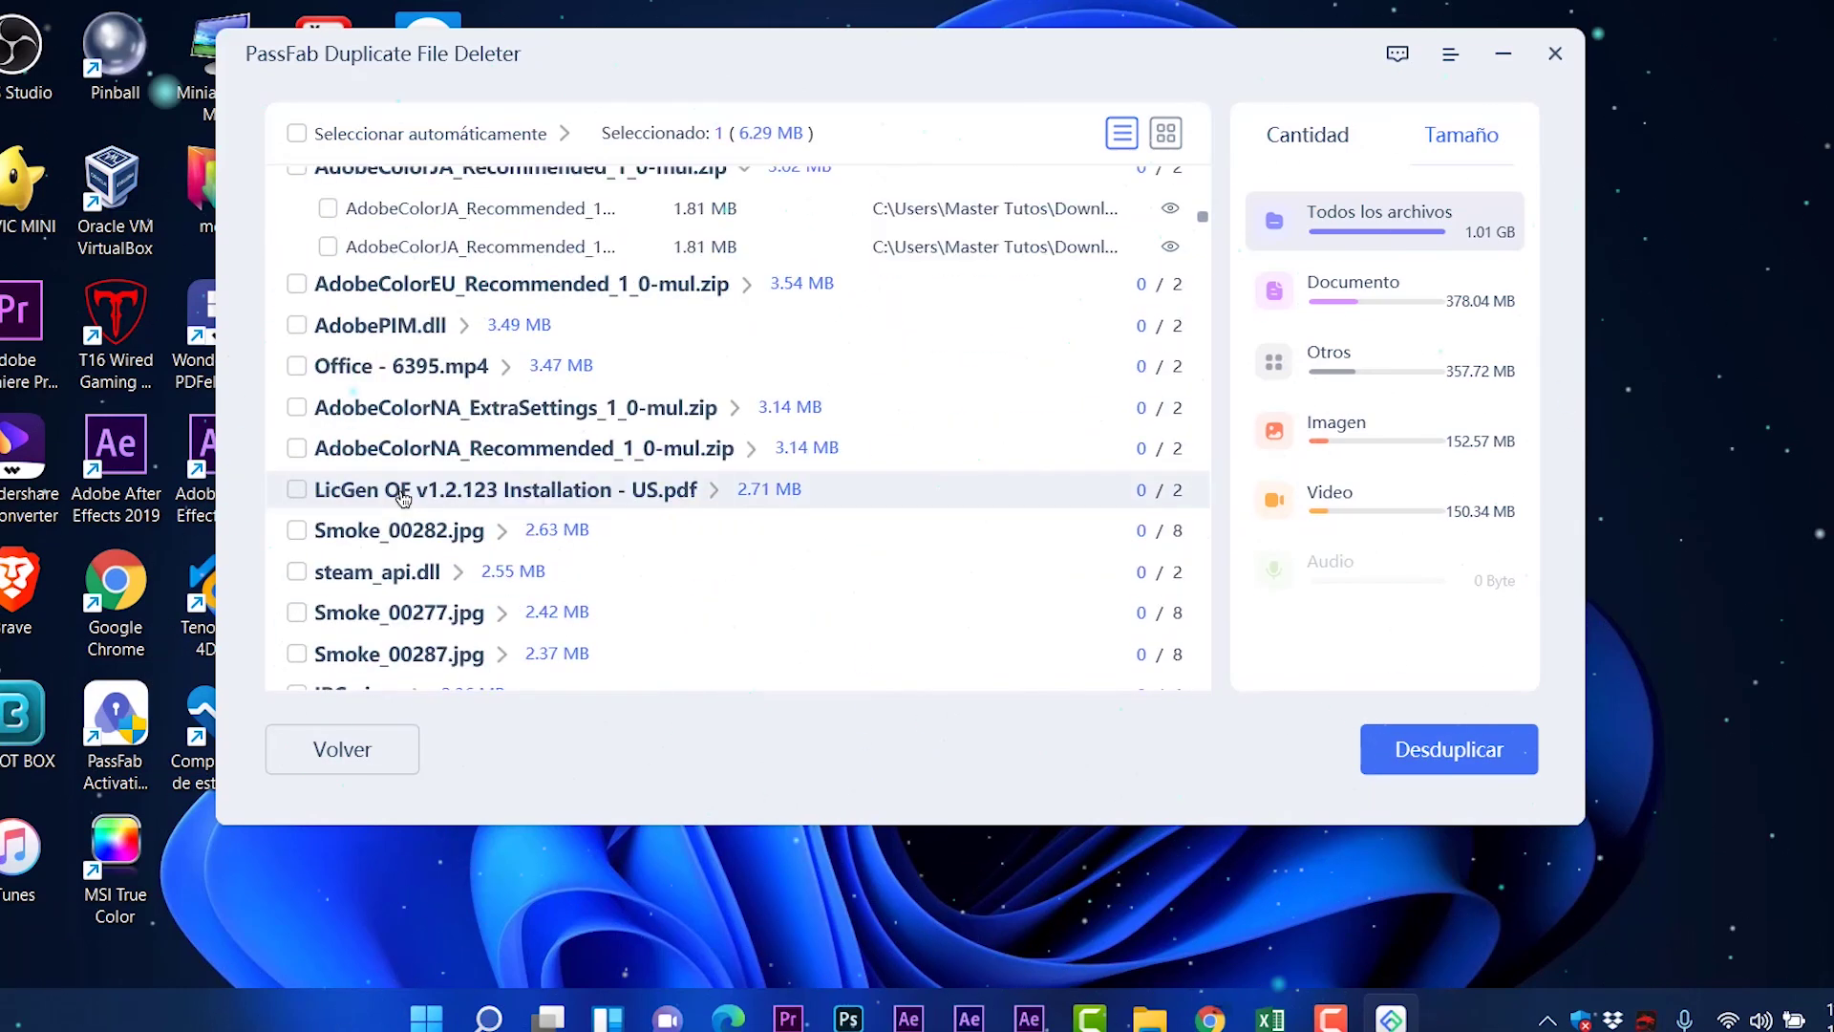
left_click(372, 367)
left_click(328, 446)
Select the muerto (1).png copy in the muerto (1).png group for removal
scroll(512, 489, "down", 20)
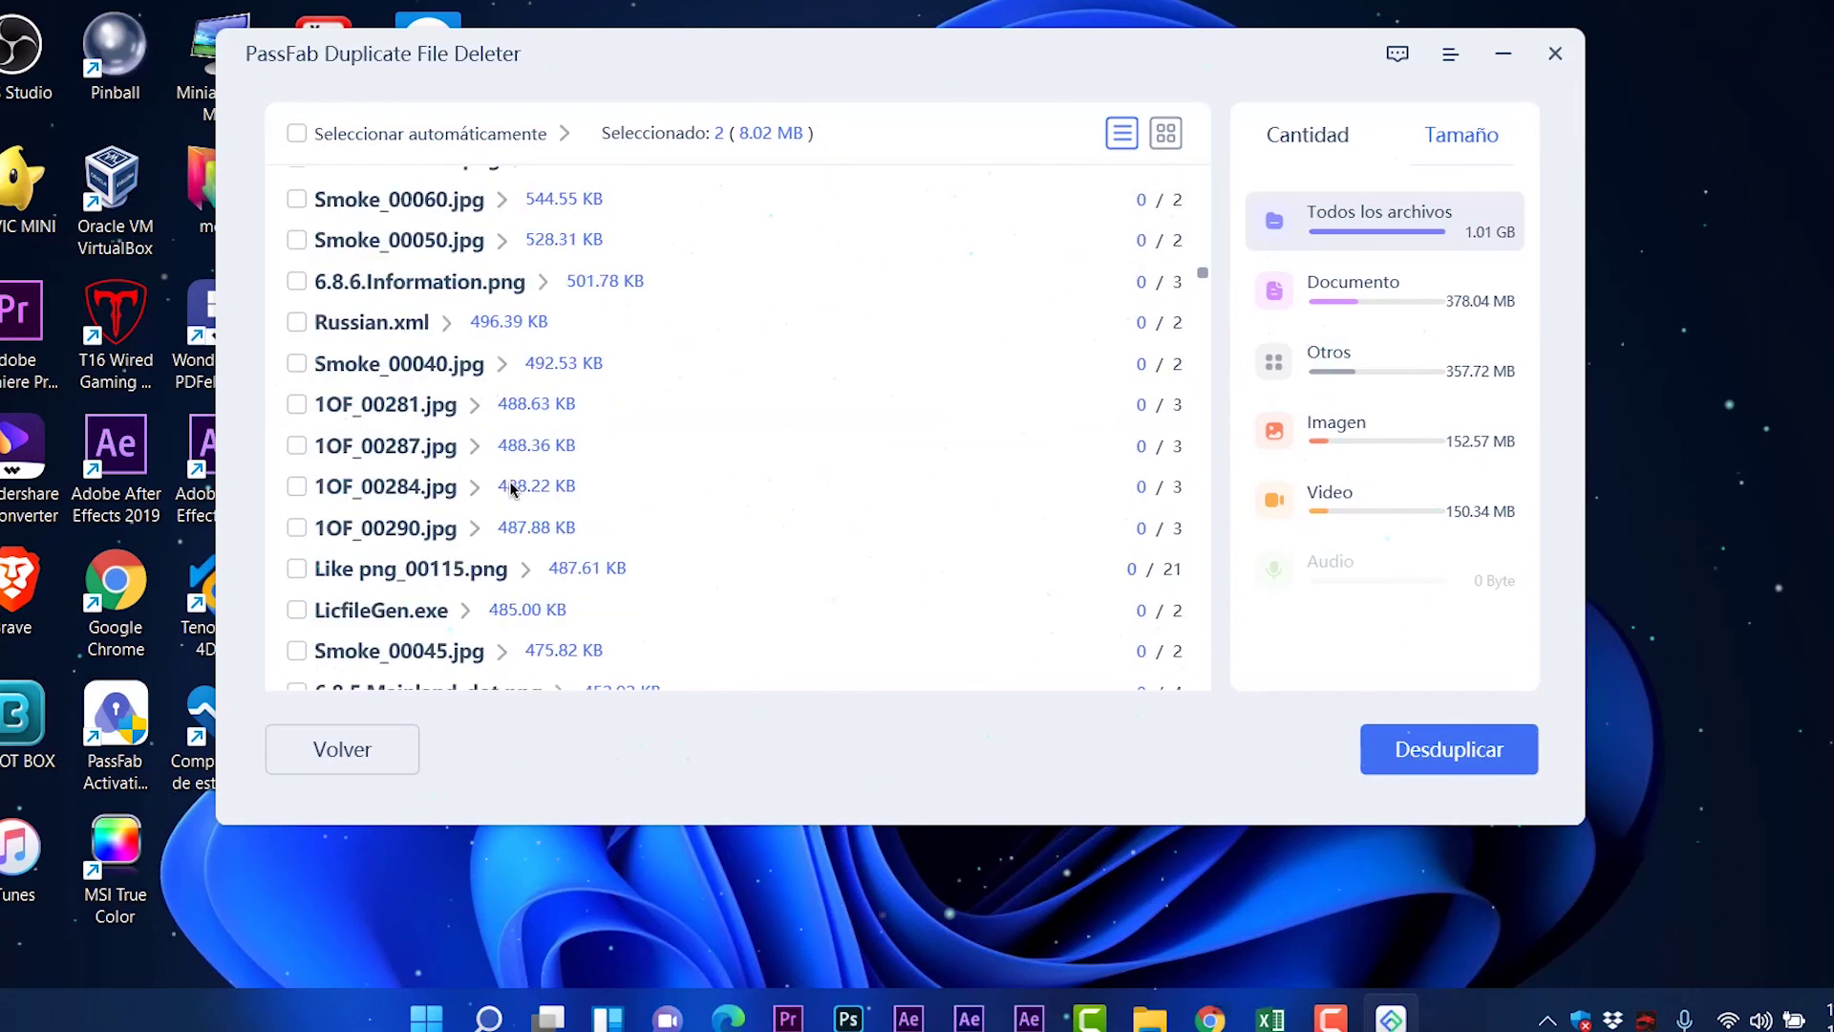
scroll(512, 489, "down", 20)
left_click(359, 511)
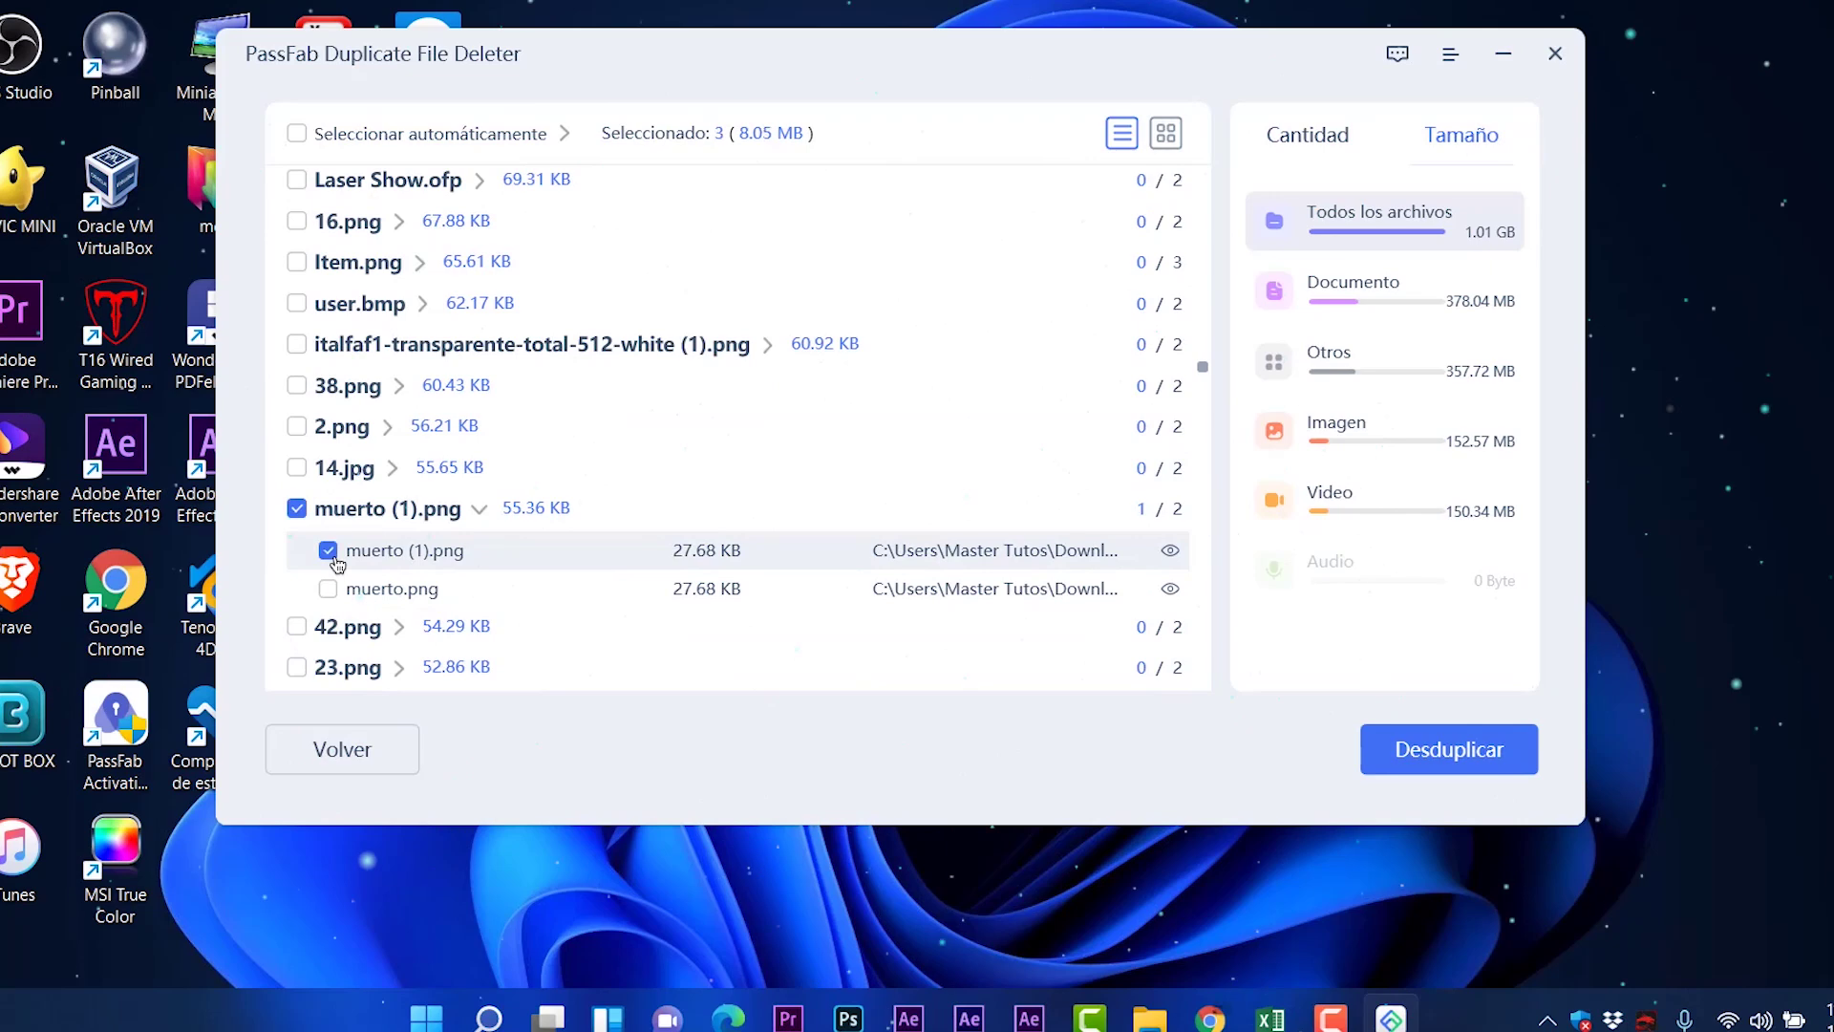
Deduplicate the newly selected copies, moving them to the Recycle Bin, and dismiss the completion message
left_click(1519, 753)
left_click(946, 516)
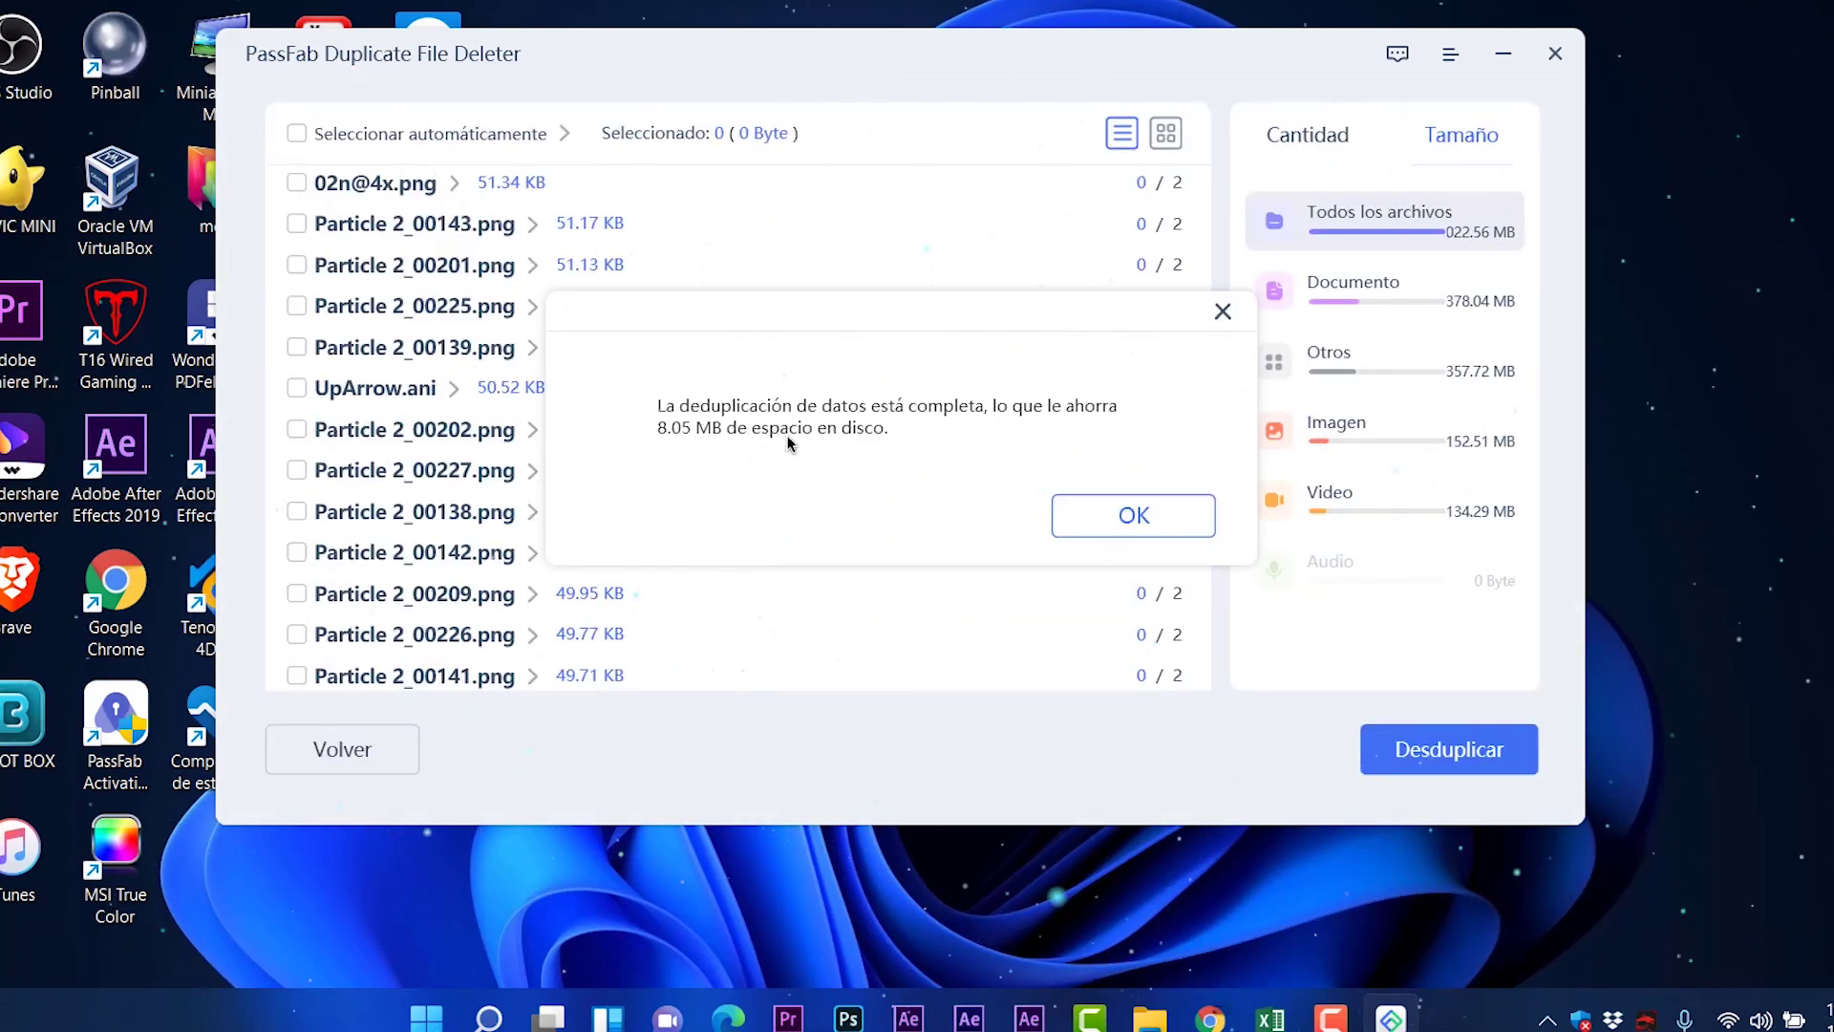
left_click(1123, 519)
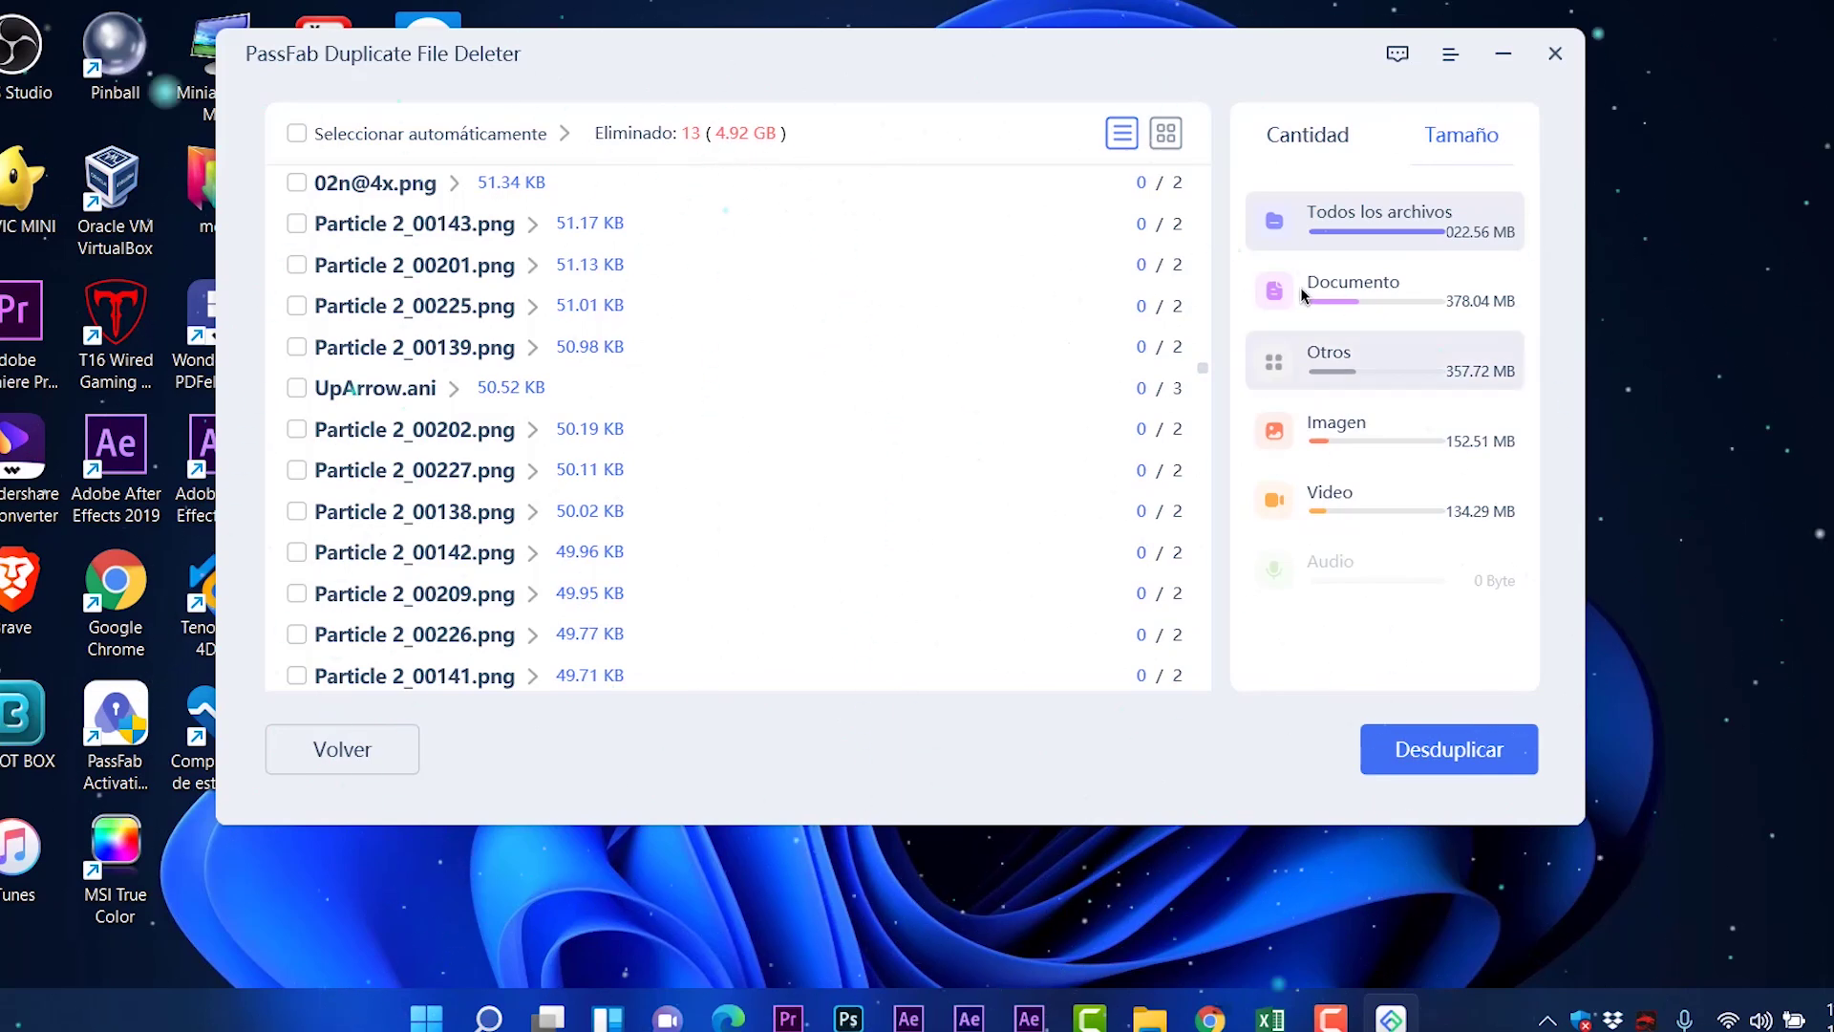
Switch the results to thumbnail view and look through the remaining duplicate groups of all files
left_click(1166, 132)
scroll(586, 470, "down", 4)
scroll(587, 470, "down", 6)
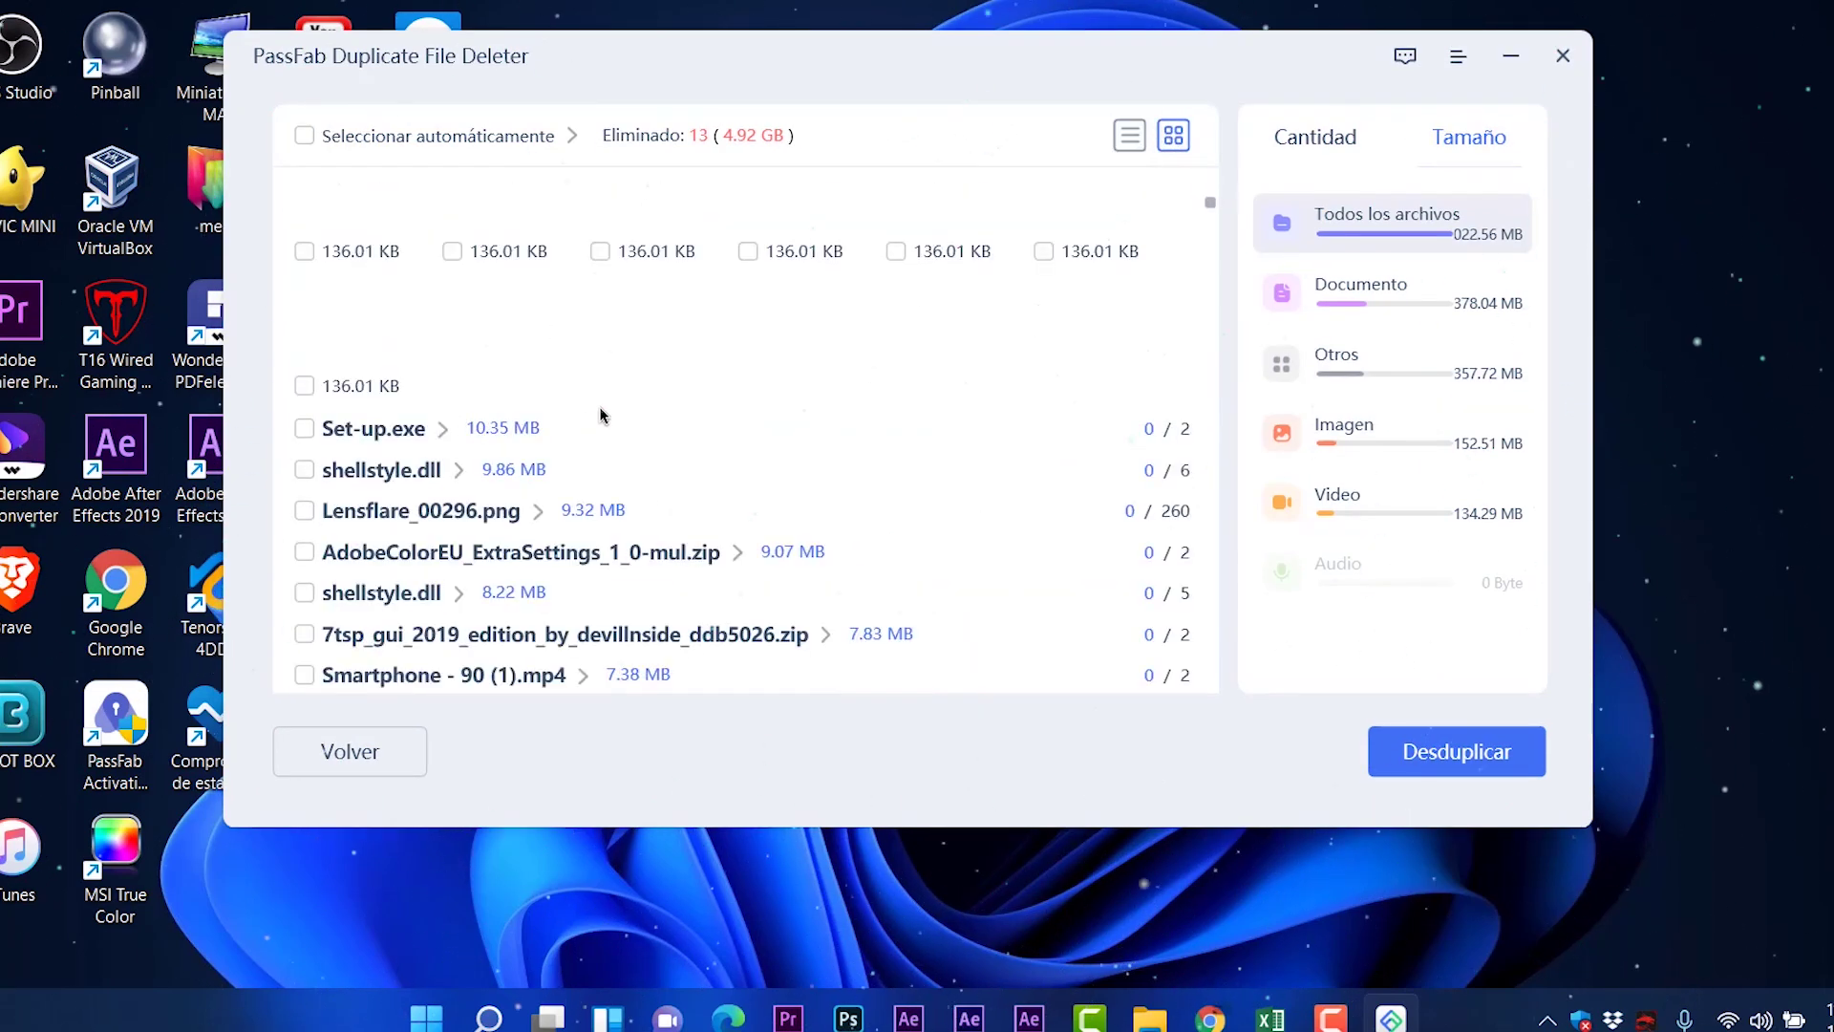
scroll(800, 467, "down", 6)
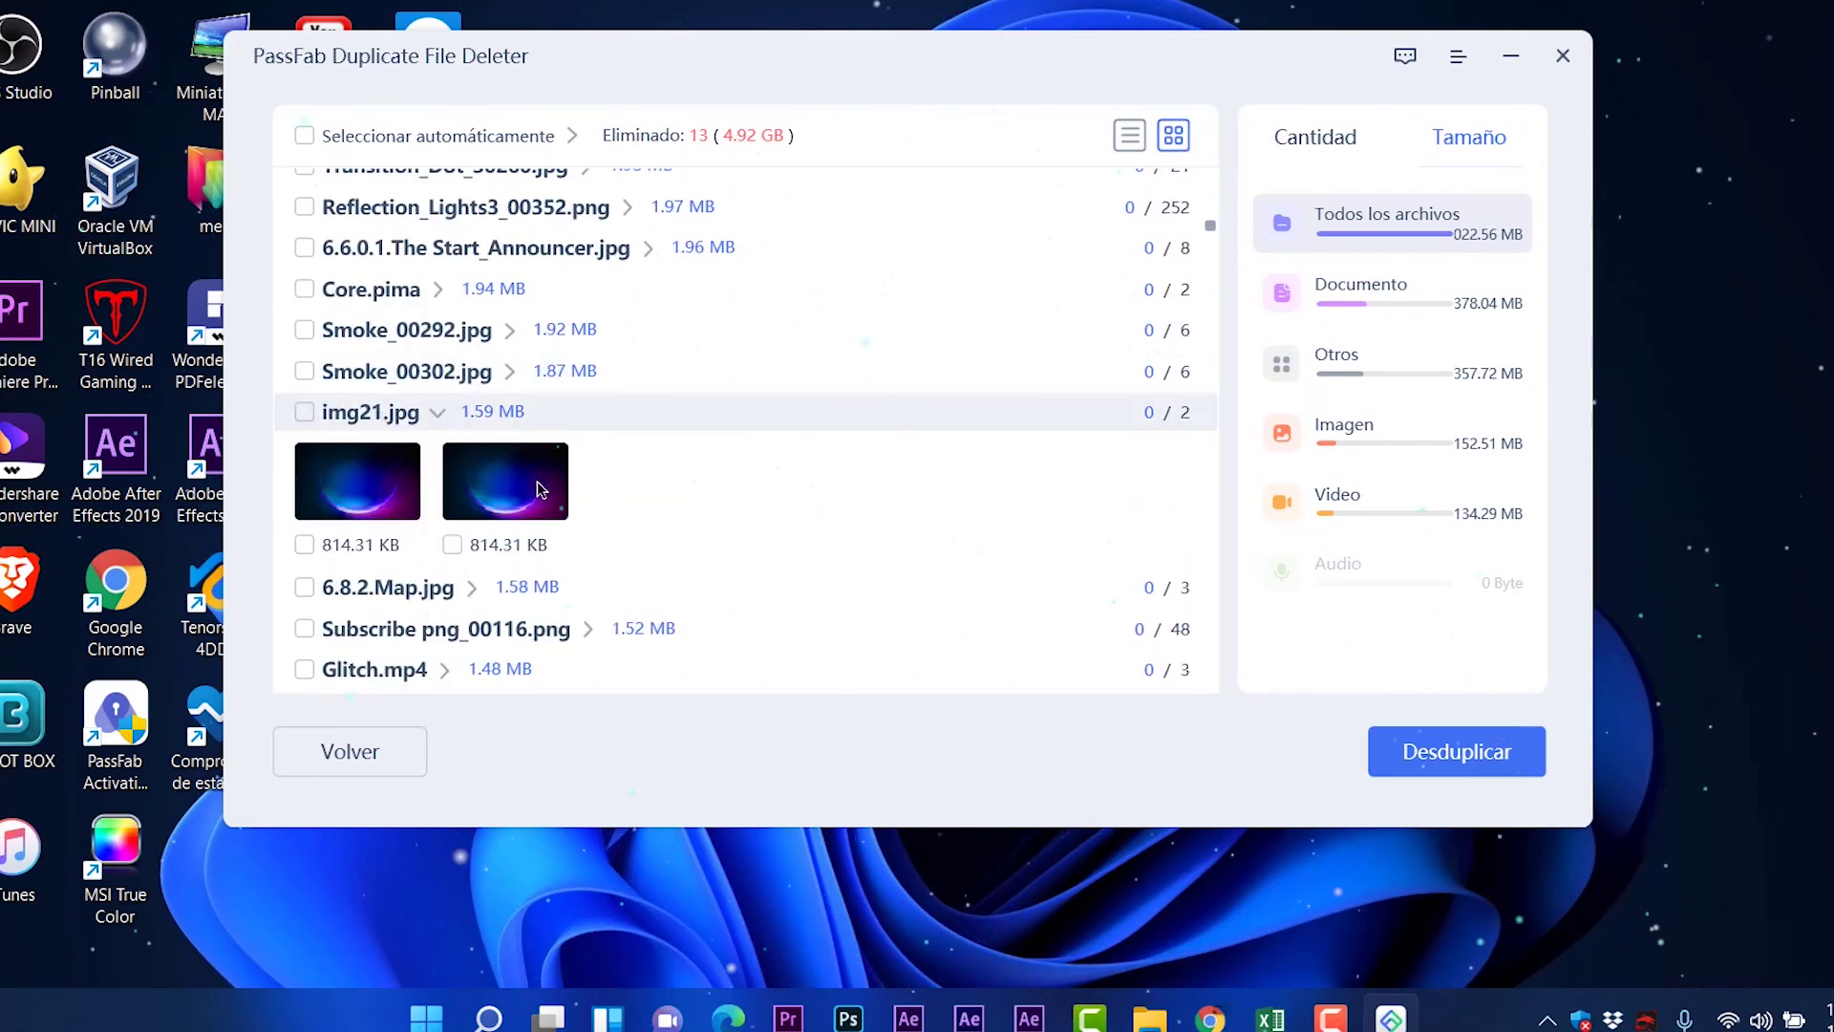
scroll(655, 540, "down", 10)
scroll(1044, 423, "down", 5)
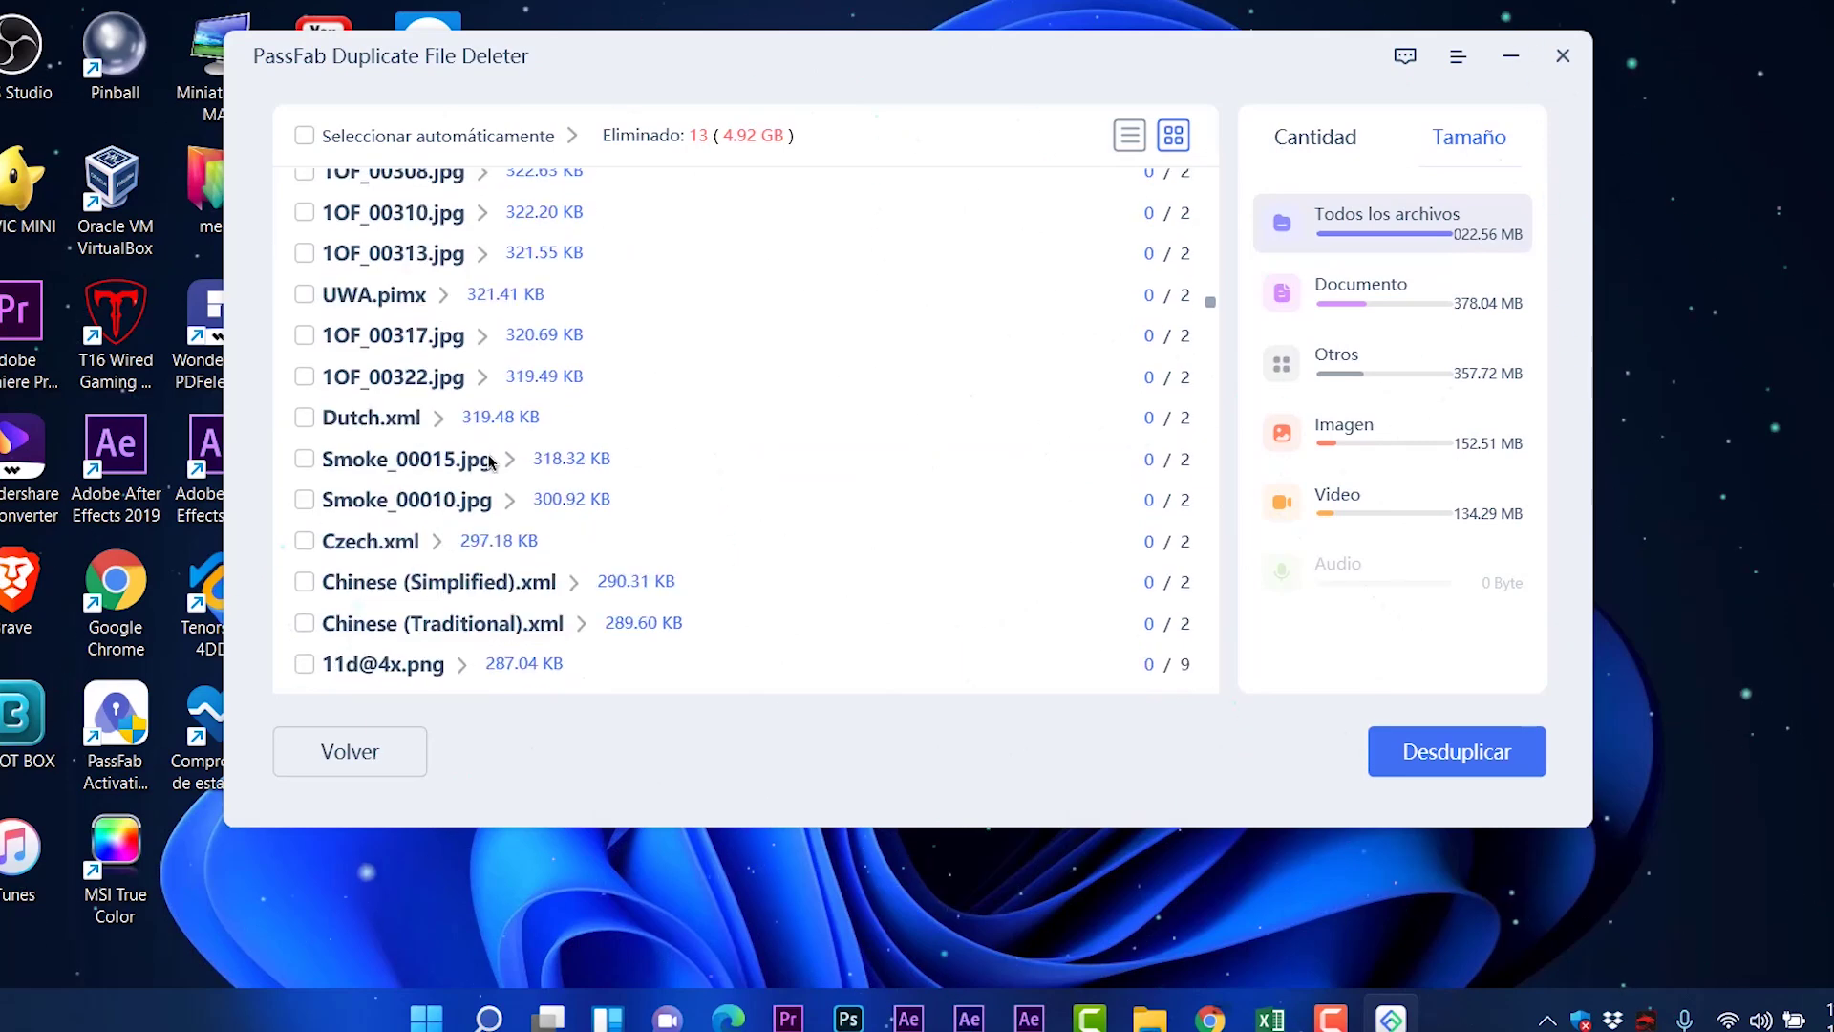
scroll(1163, 430, "down", 10)
scroll(1153, 524, "down", 10)
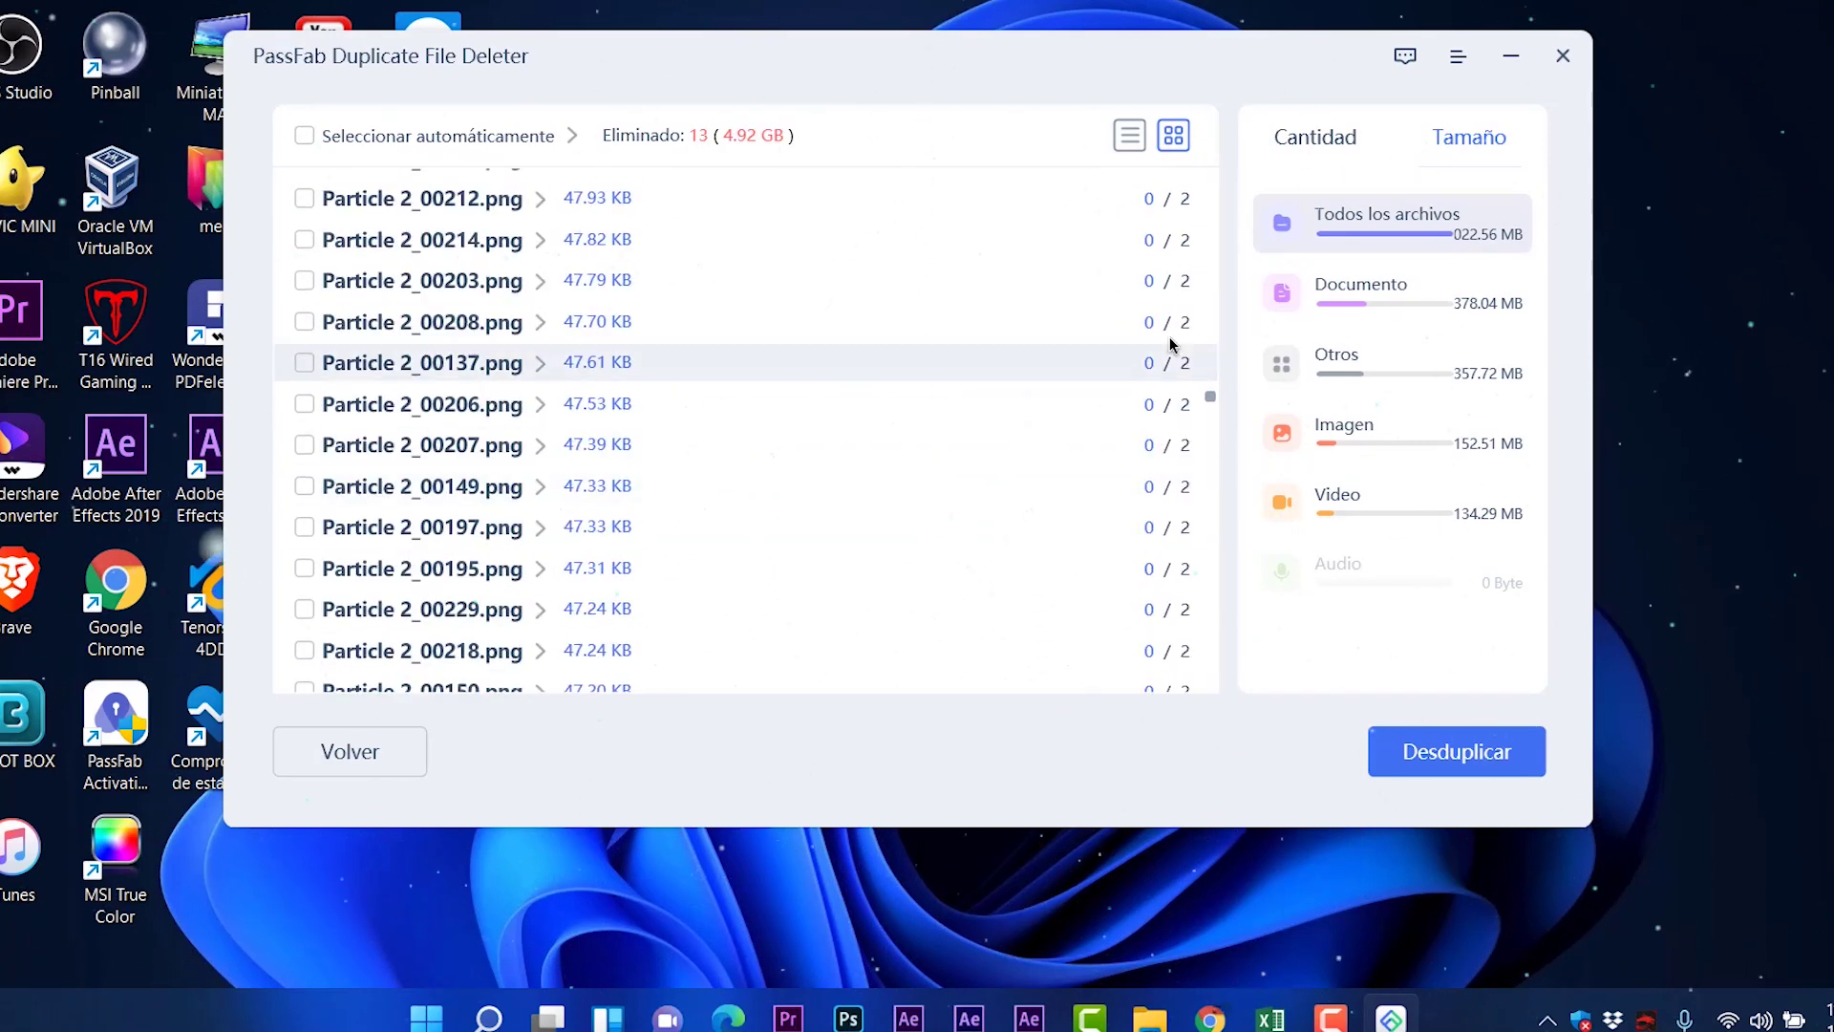
scroll(912, 516, "down", 5)
scroll(912, 516, "down", 15)
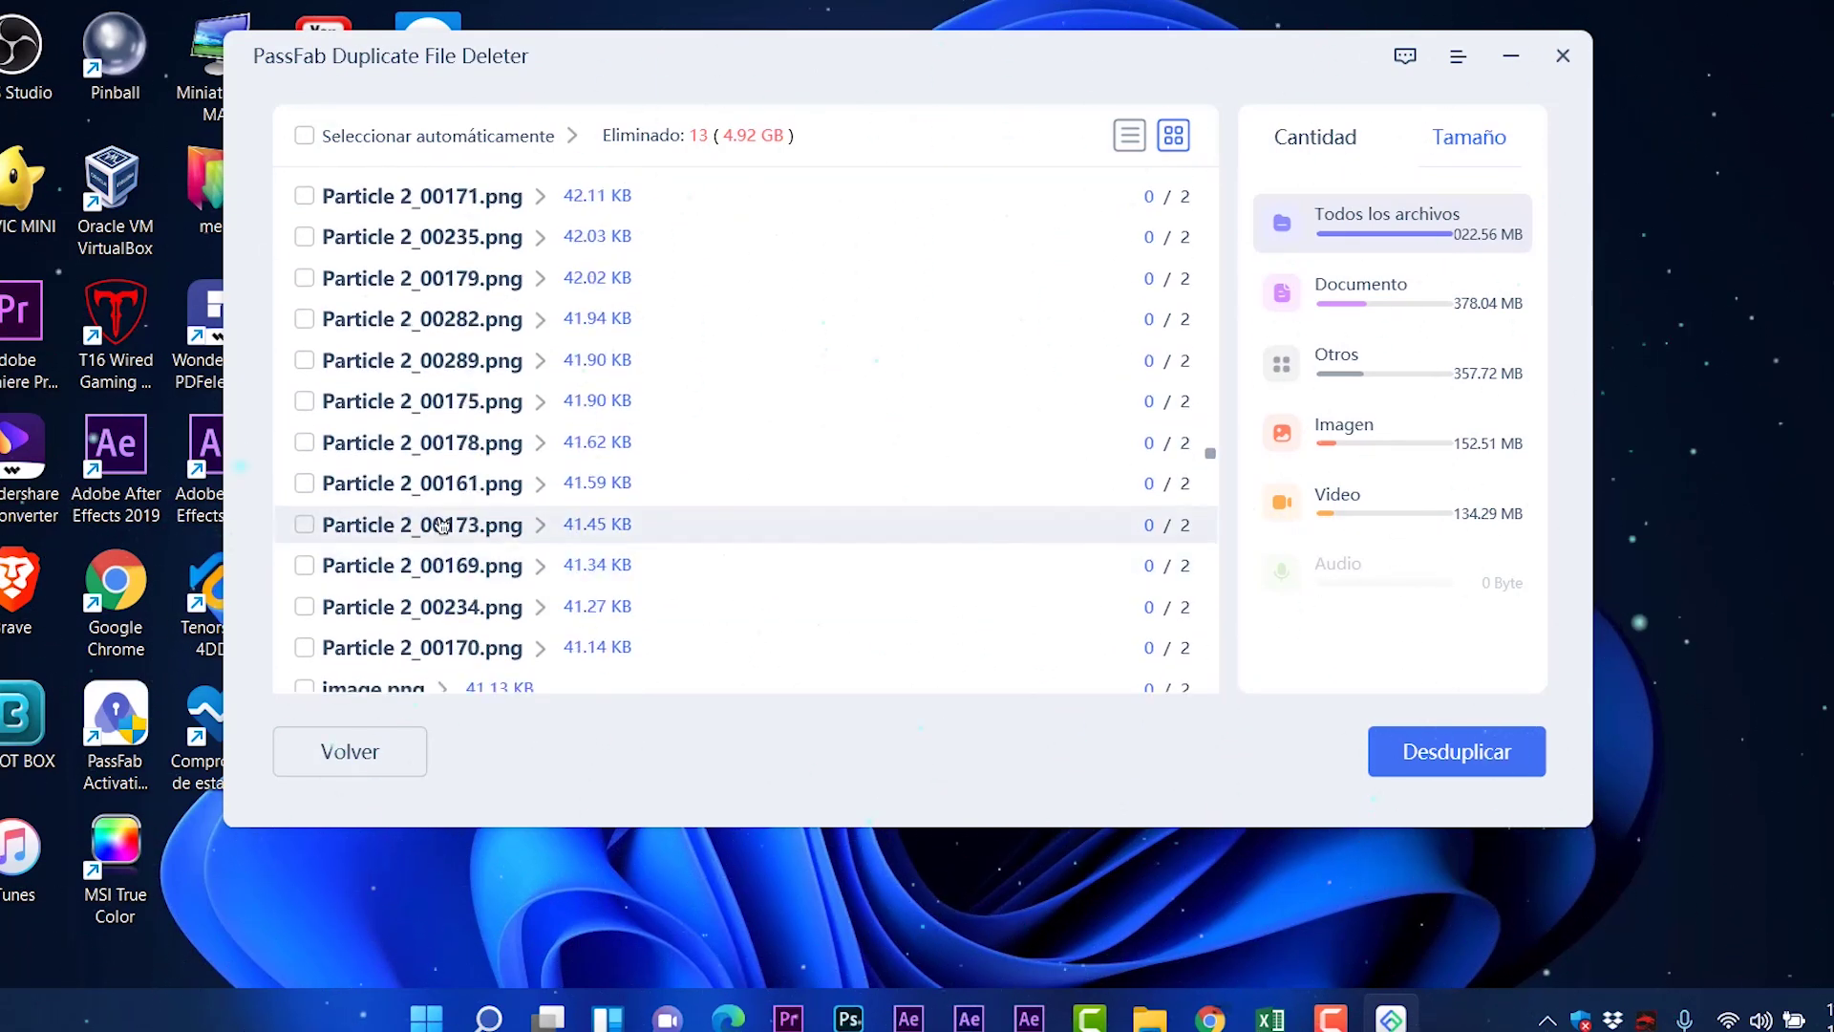
scroll(737, 602, "down", 15)
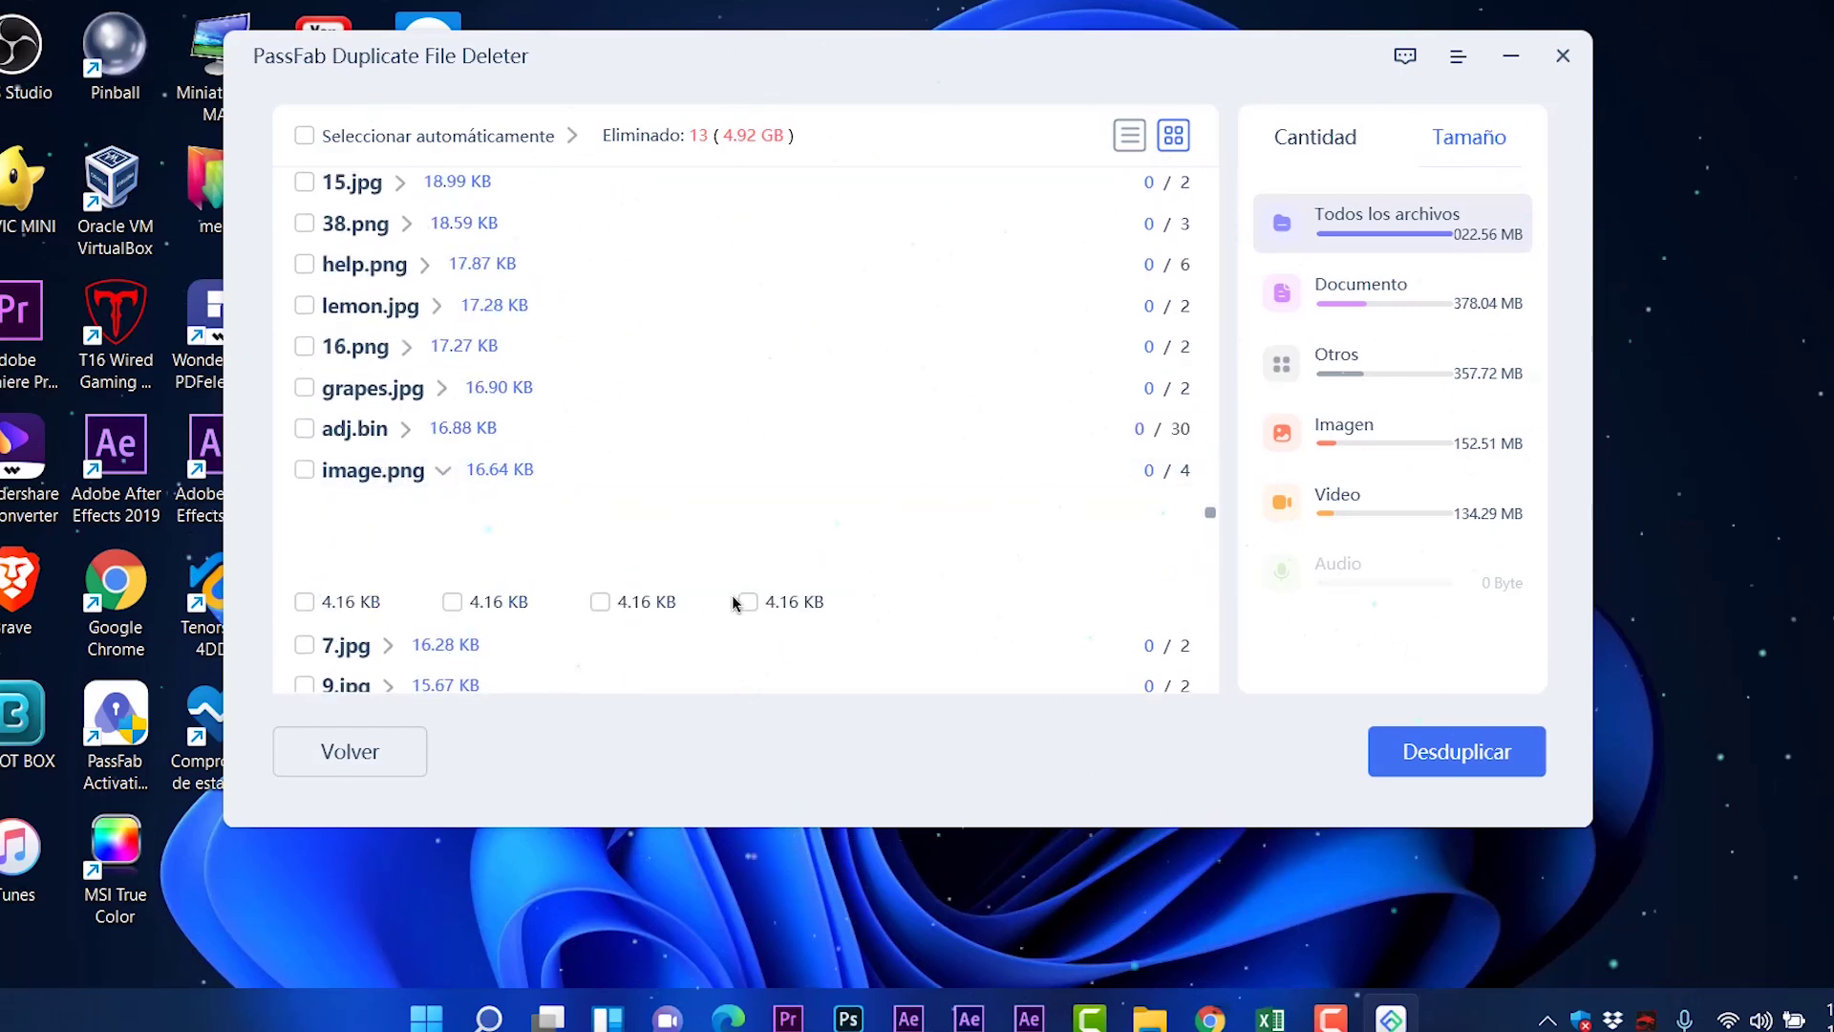
scroll(650, 530, "down", 5)
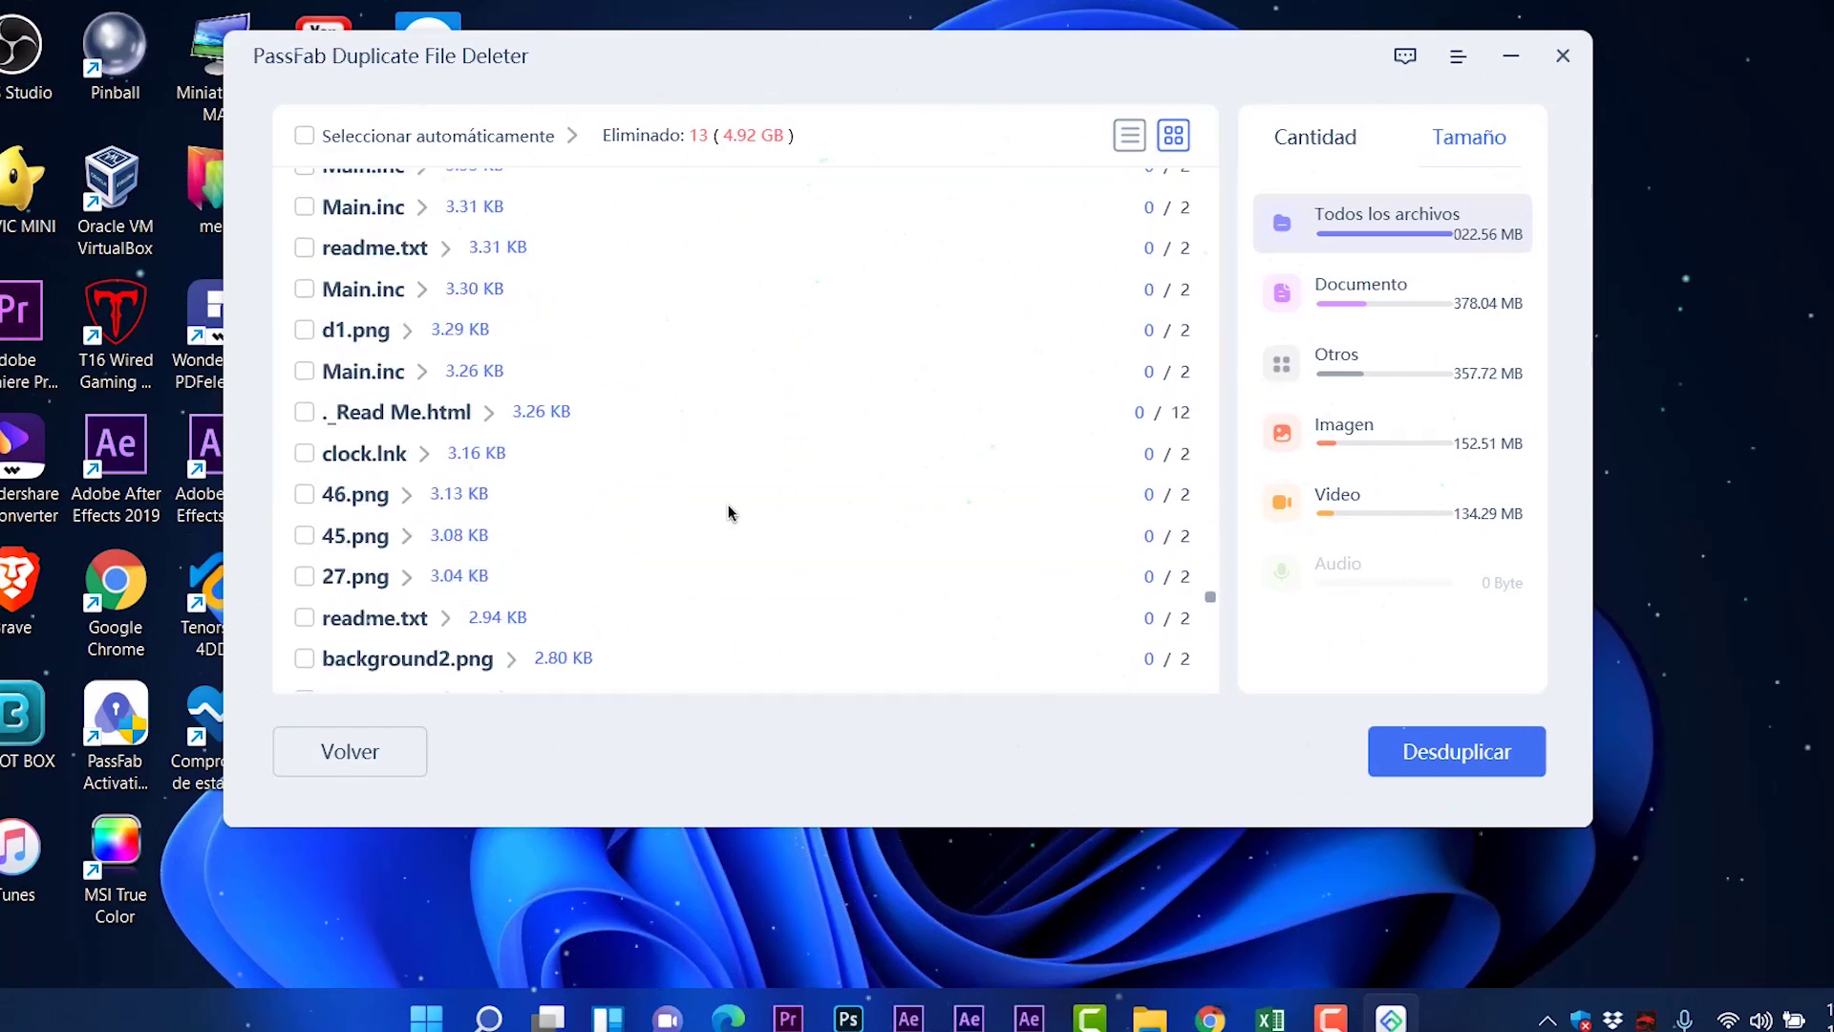
Expand the mwrite.txt group to view its thumbnails and examine the smallest groups through the end of the list
left_click(1458, 55)
left_click(1244, 113)
scroll(546, 573, "down", 10)
left_click(373, 569)
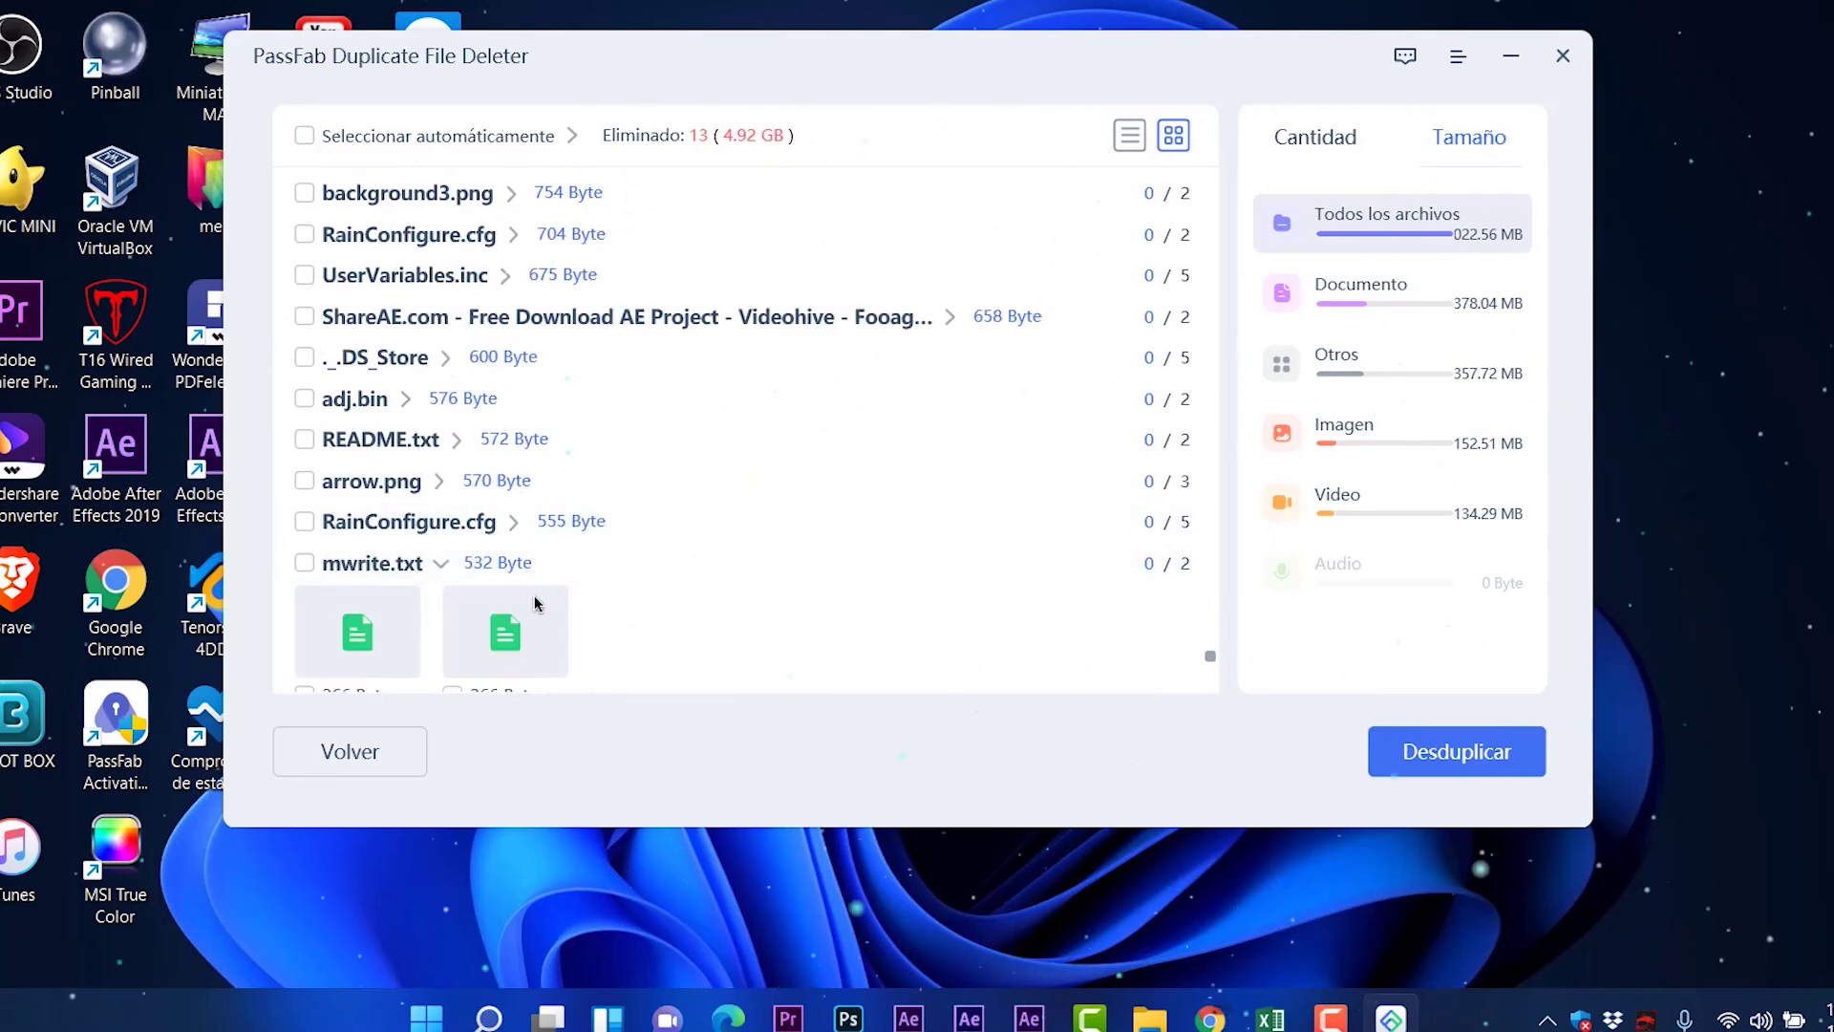
scroll(638, 386, "down", 10)
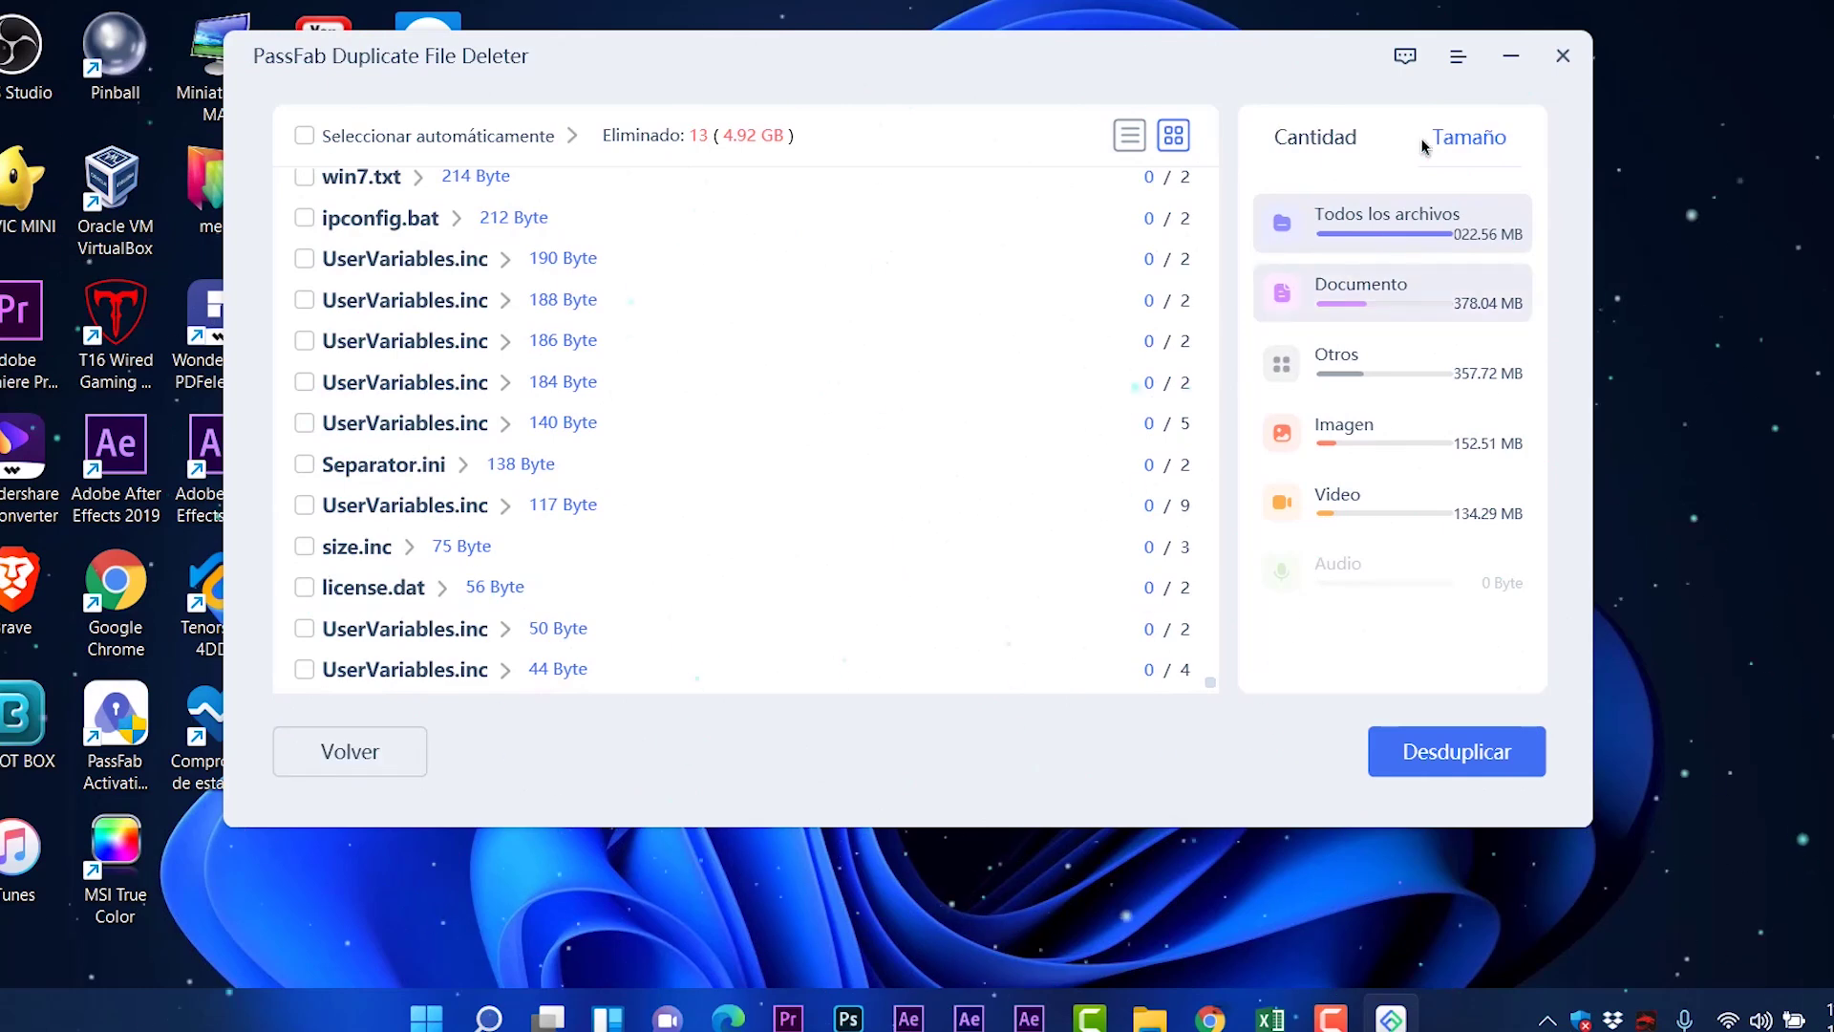
Show the categories by quantity and close the scan results, confirming the exit
left_click(1318, 138)
left_click(1563, 56)
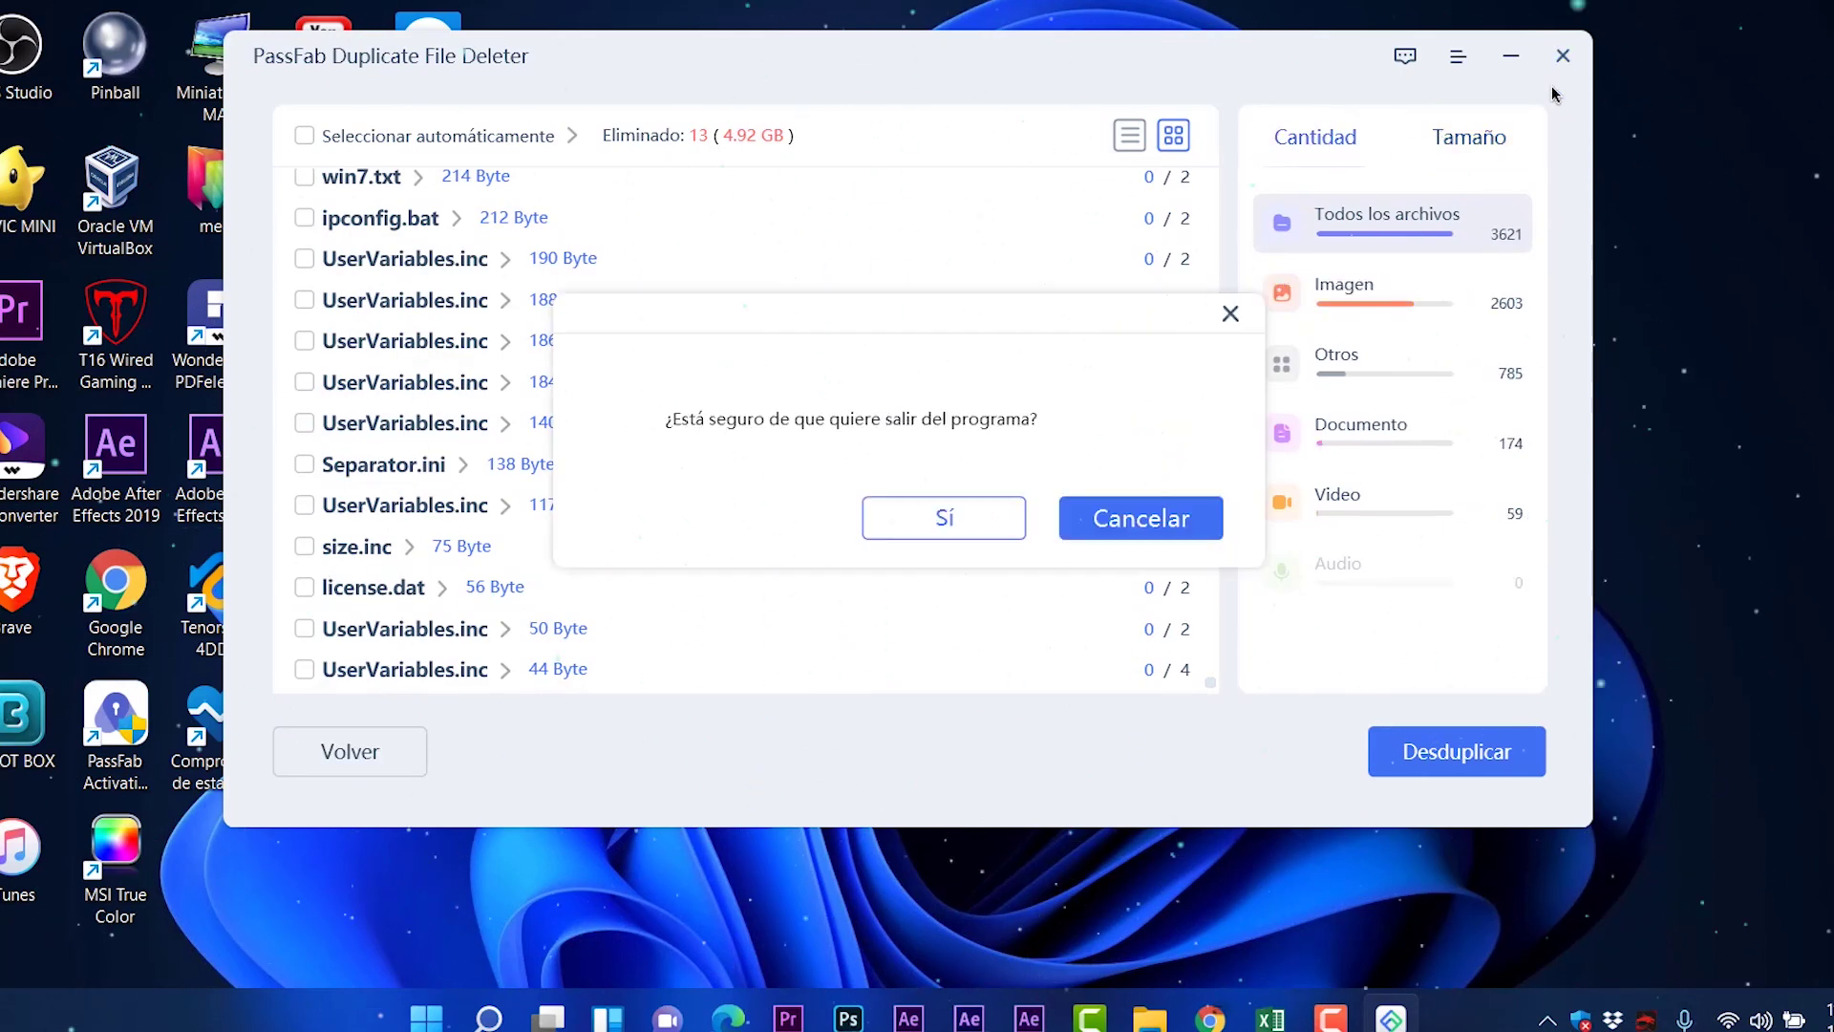
left_click(921, 527)
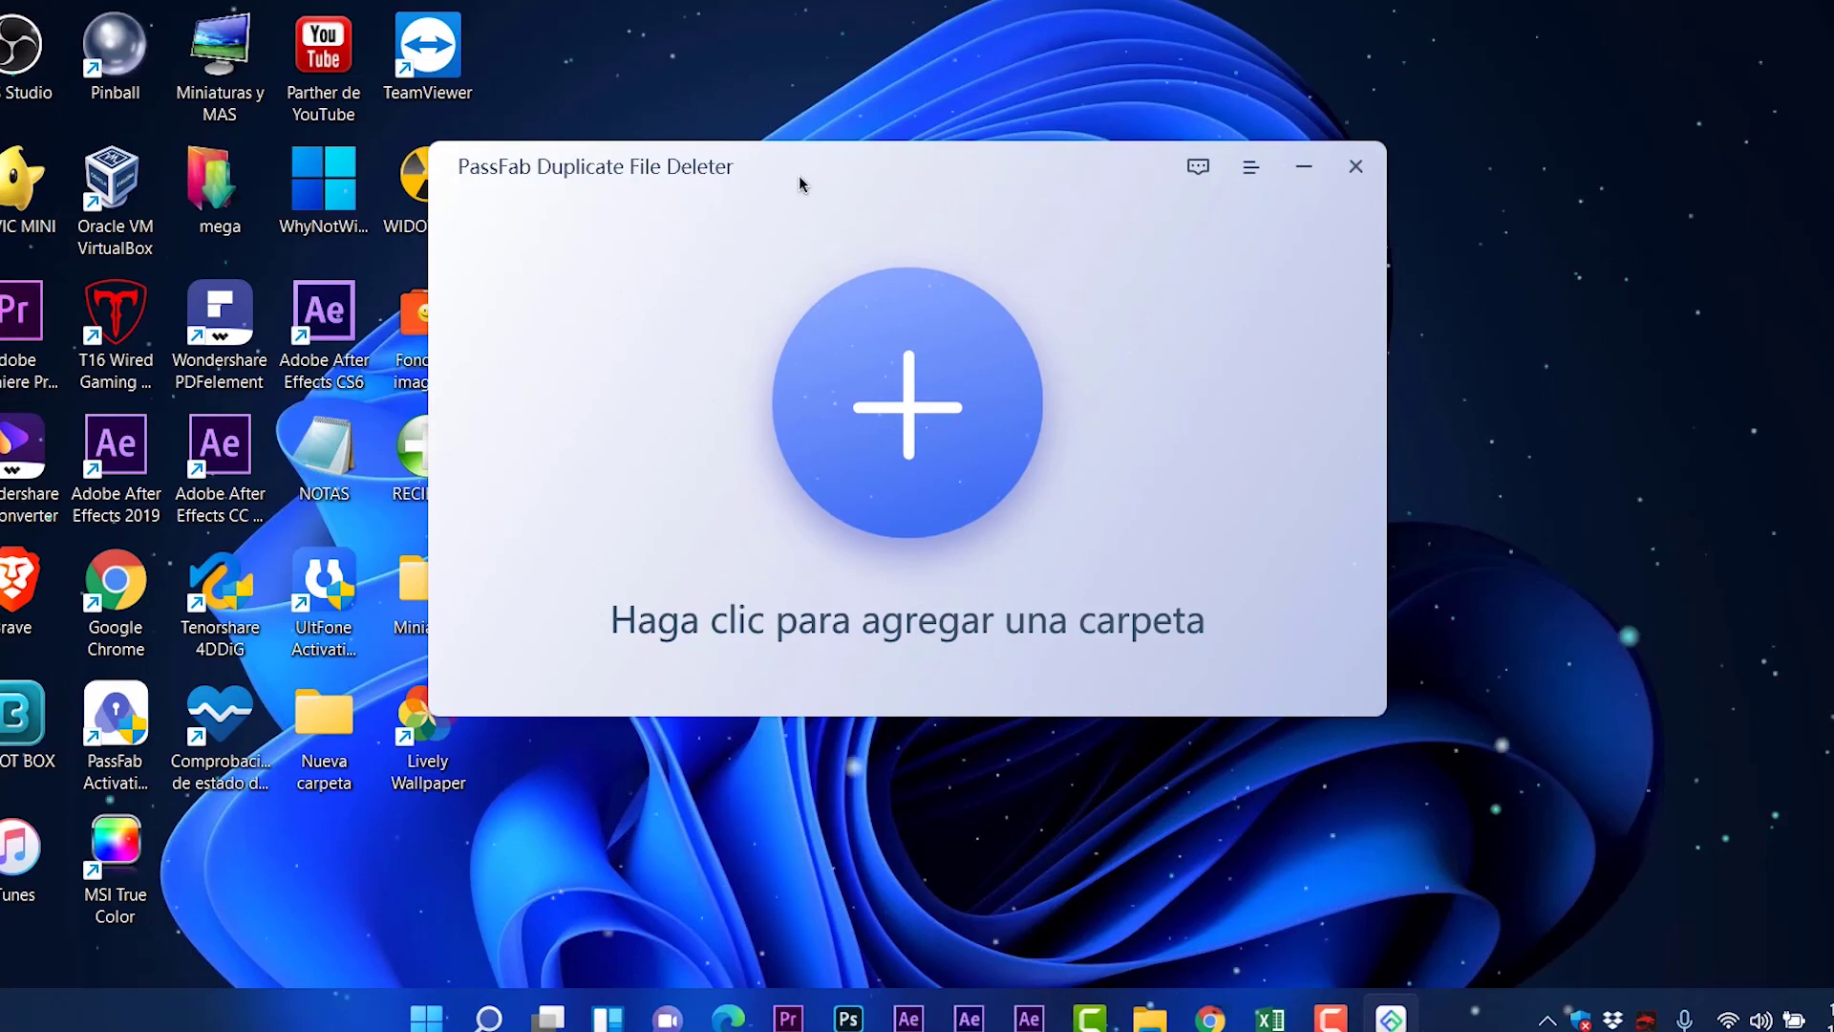
Add the Escritorio folder and start scanning it for duplicate files
left_click_drag(800, 183, 774, 86)
left_click(878, 310)
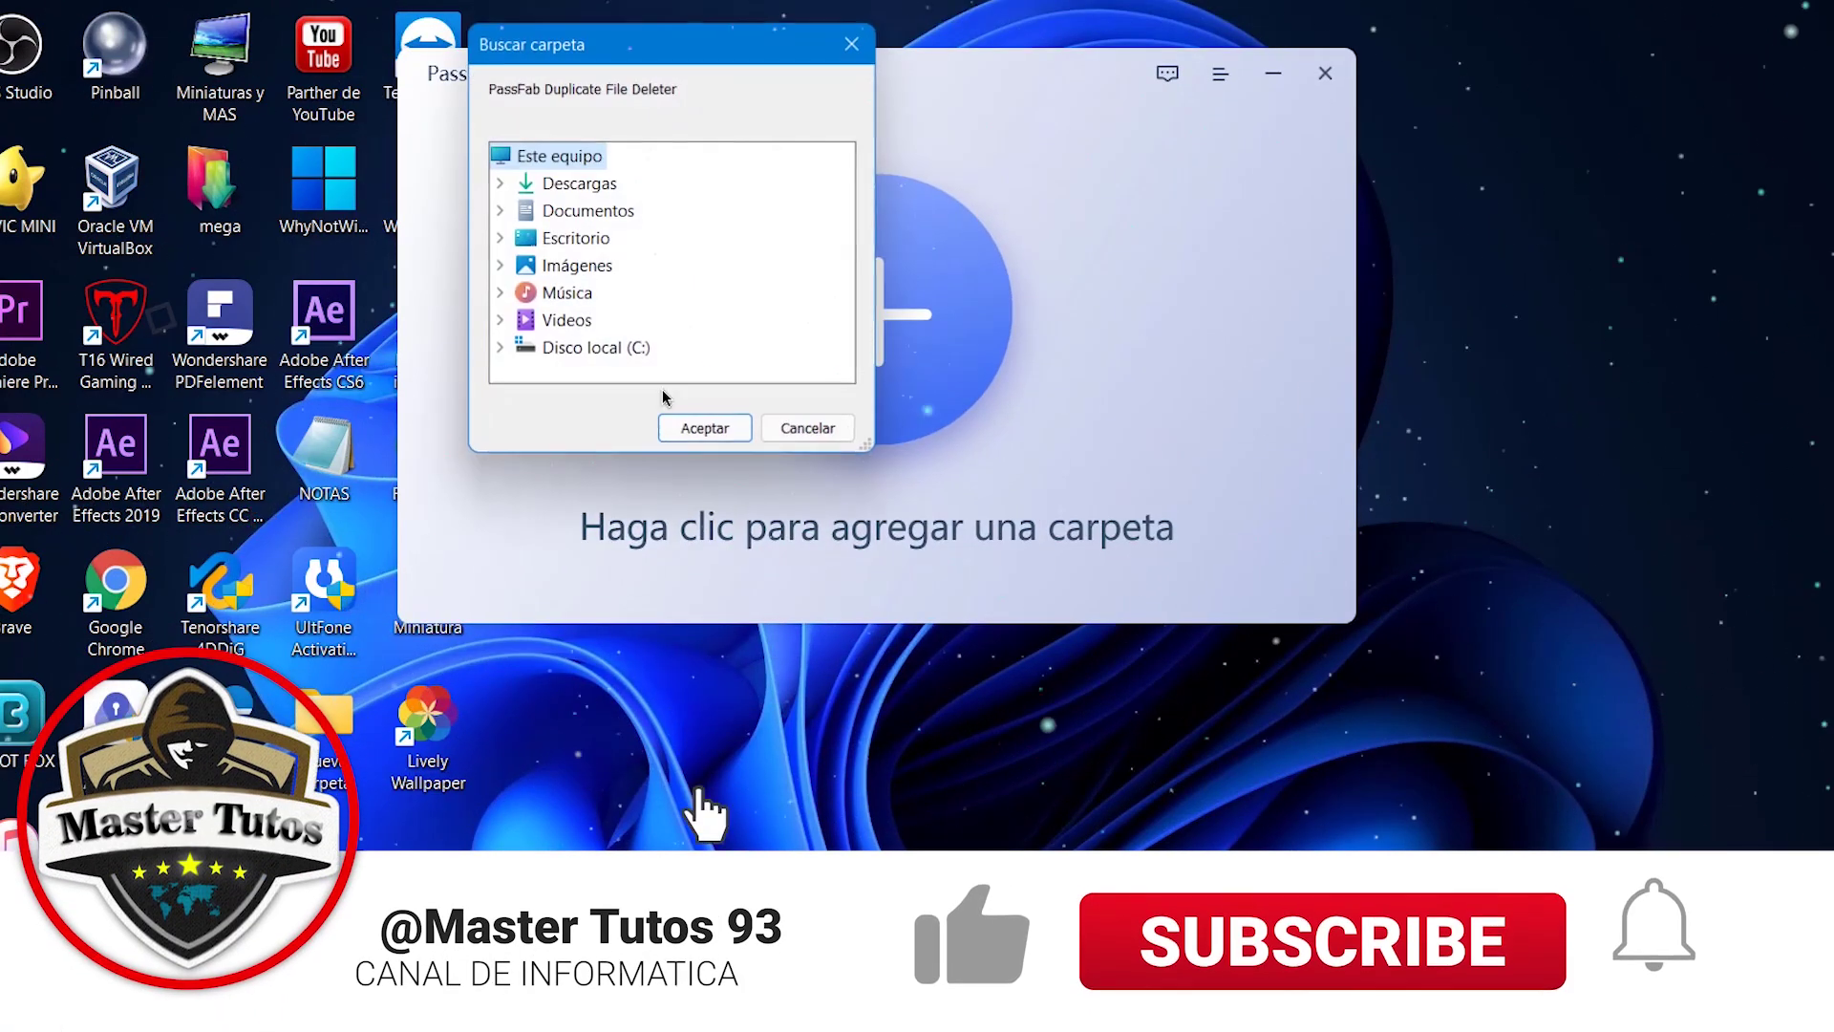
double_click(573, 238)
left_click(705, 429)
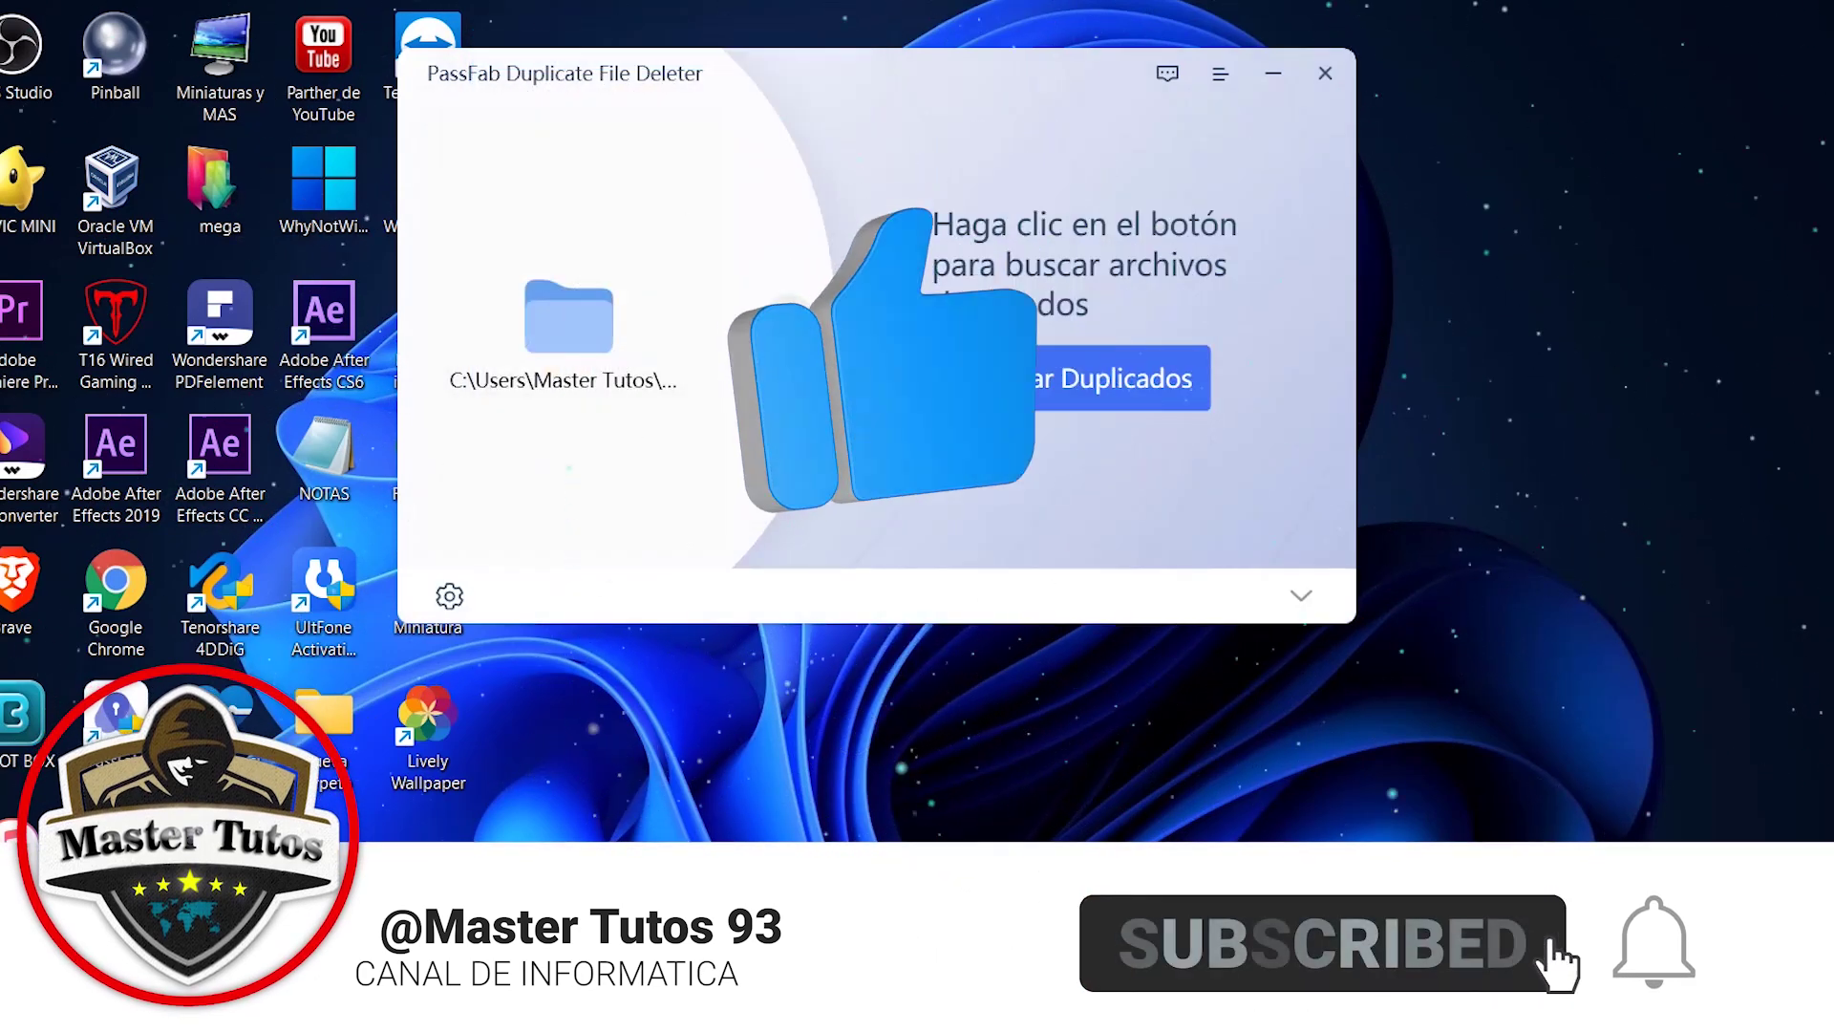
left_click(1073, 377)
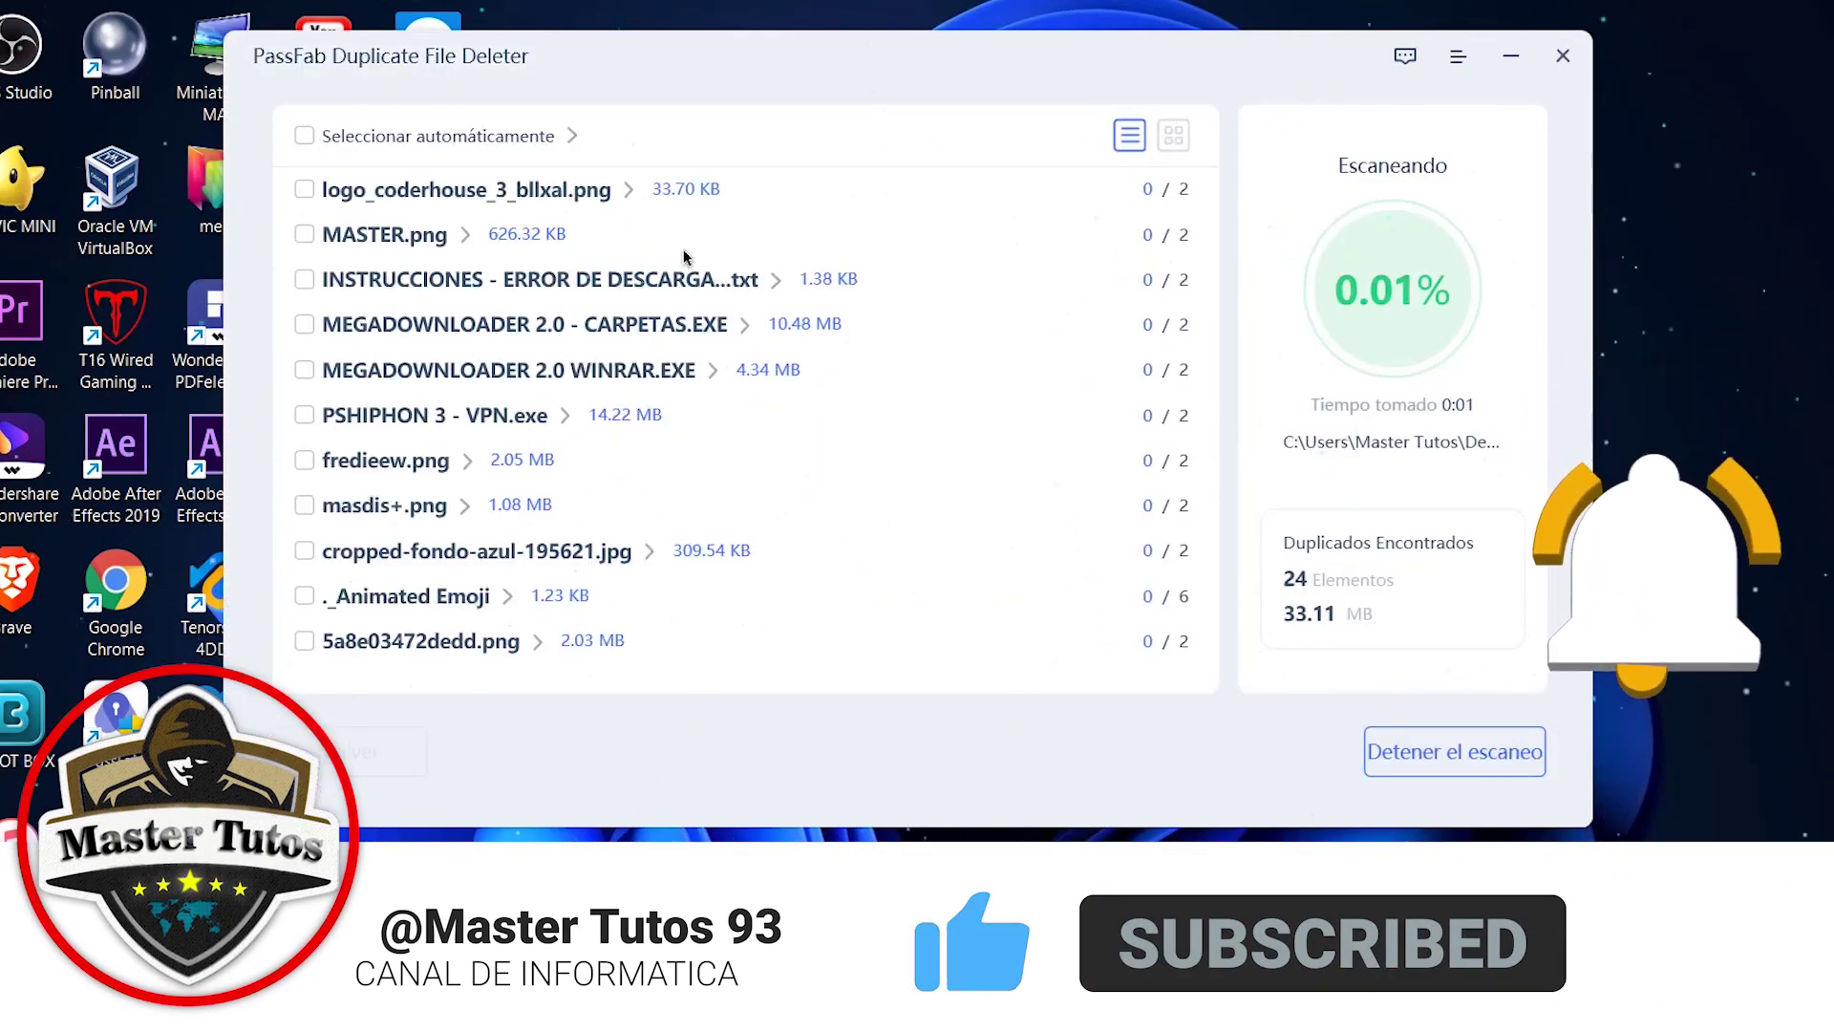
Exit the program during the Escritorio scan and confirm
left_click(1563, 55)
left_click(974, 514)
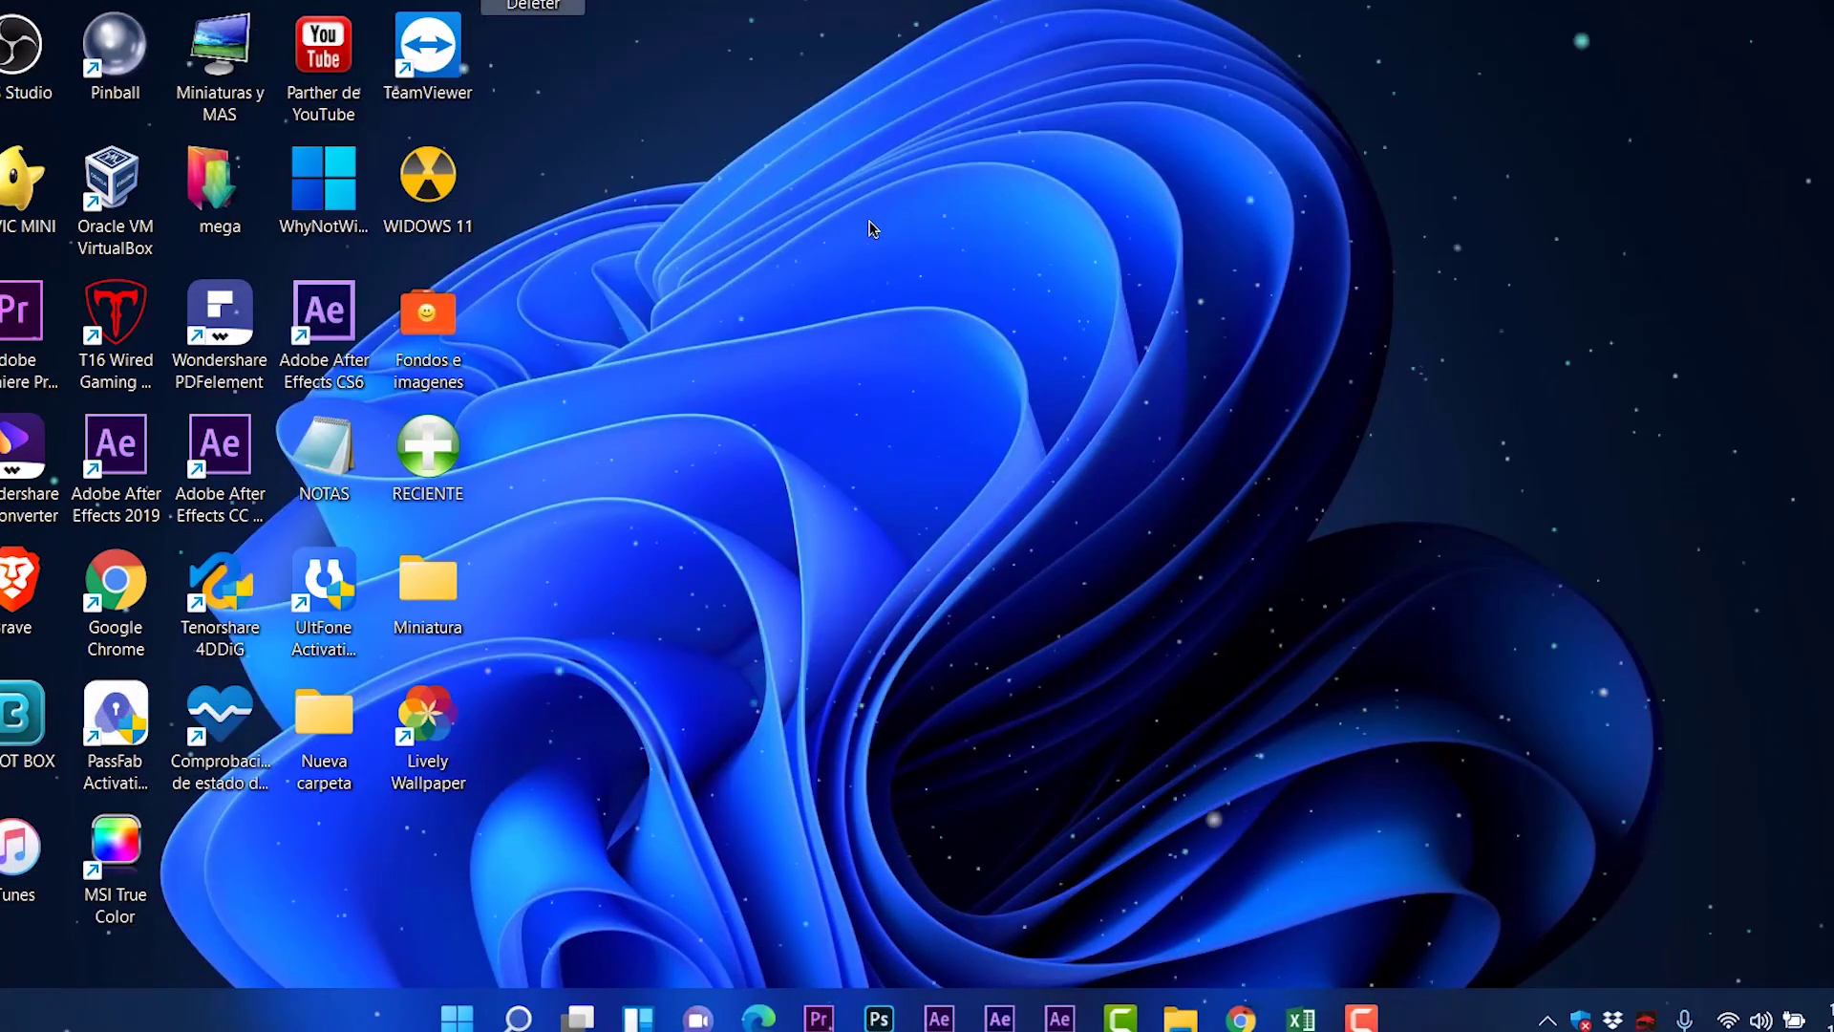